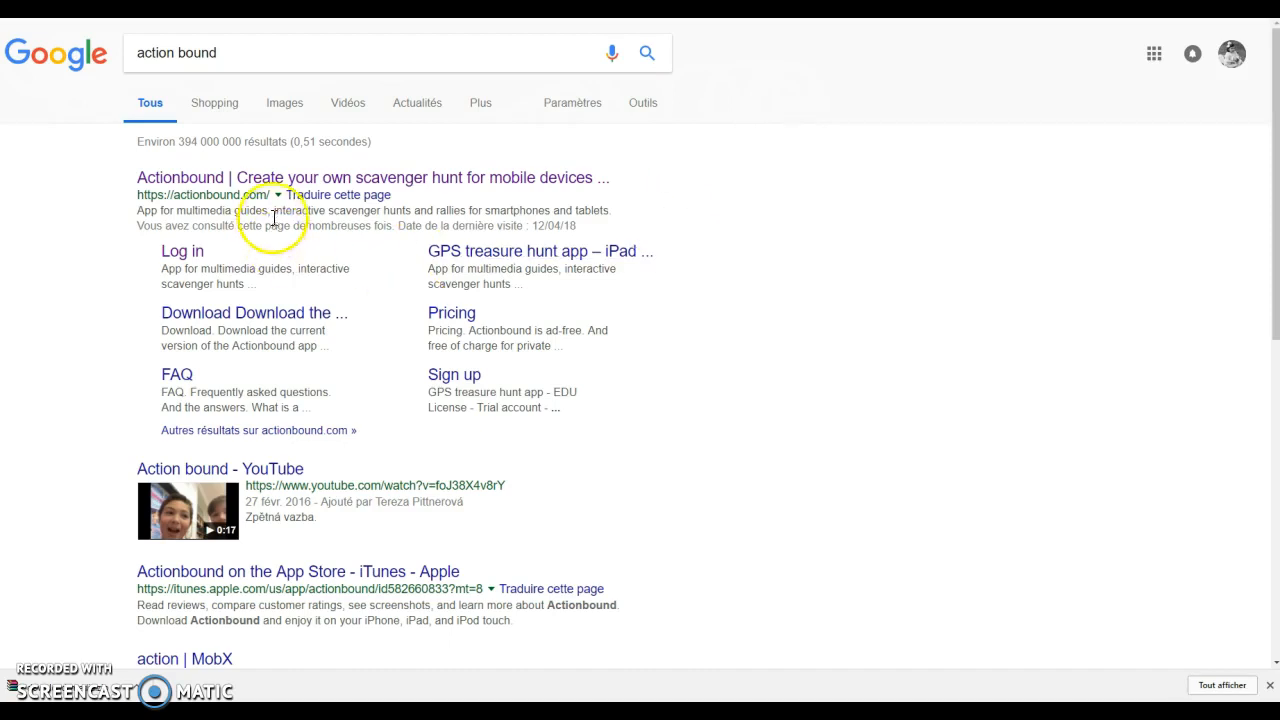
- Open the Actionbound website from the search results and look over its Public Bounds map and highlights
{"action": "left_click", "coordinate": [305, 188]}
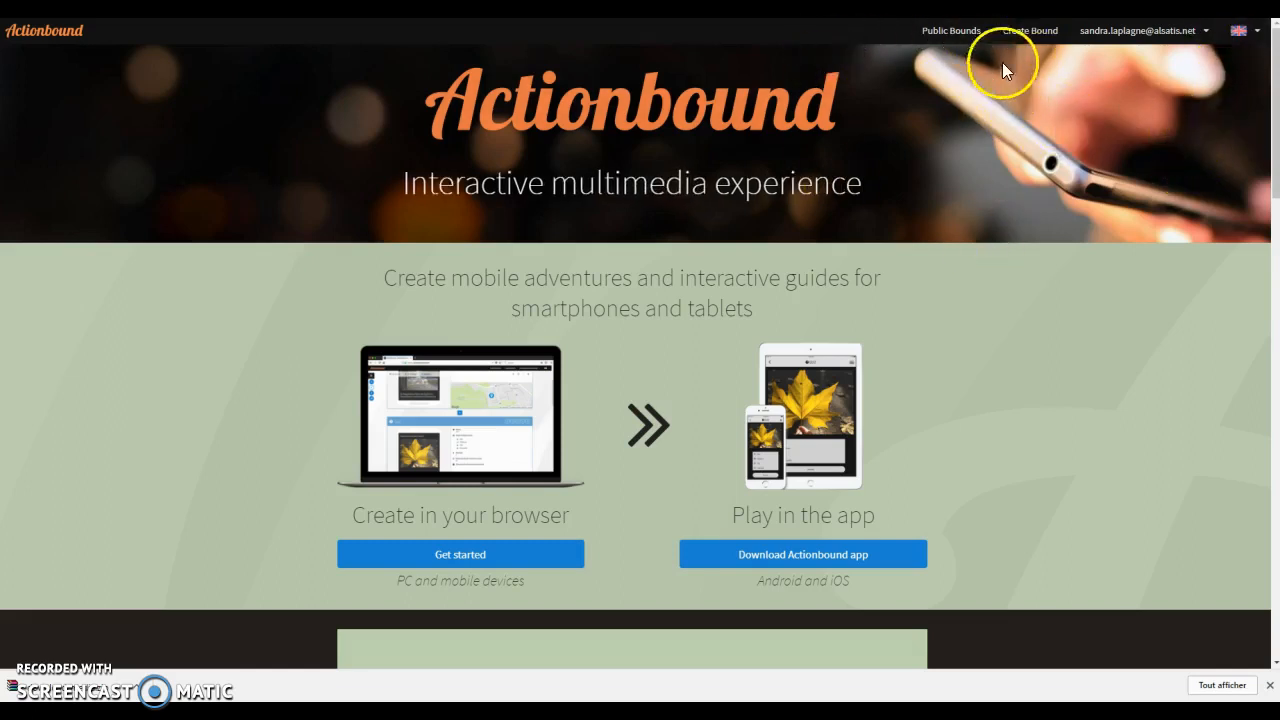
{"action": "left_click", "coordinate": [962, 36]}
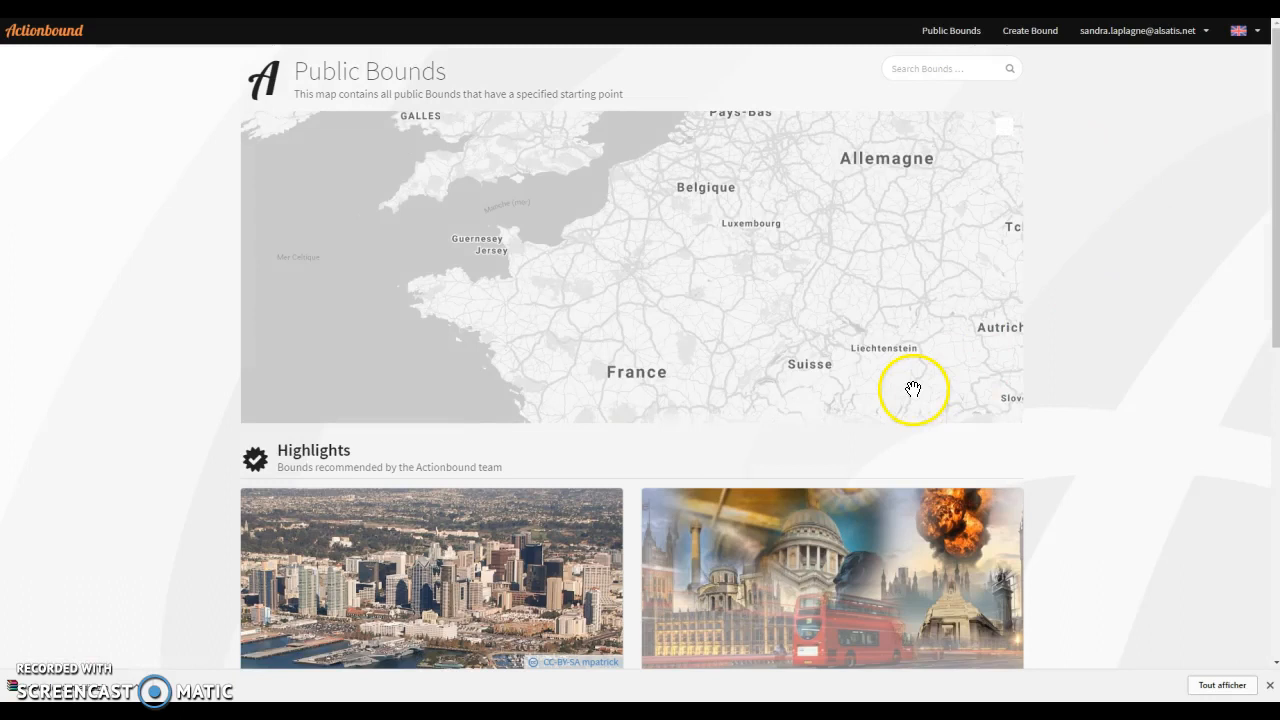
{"action": "scroll", "coordinate": [1020, 86], "scroll_direction": "down", "scroll_amount": 3}
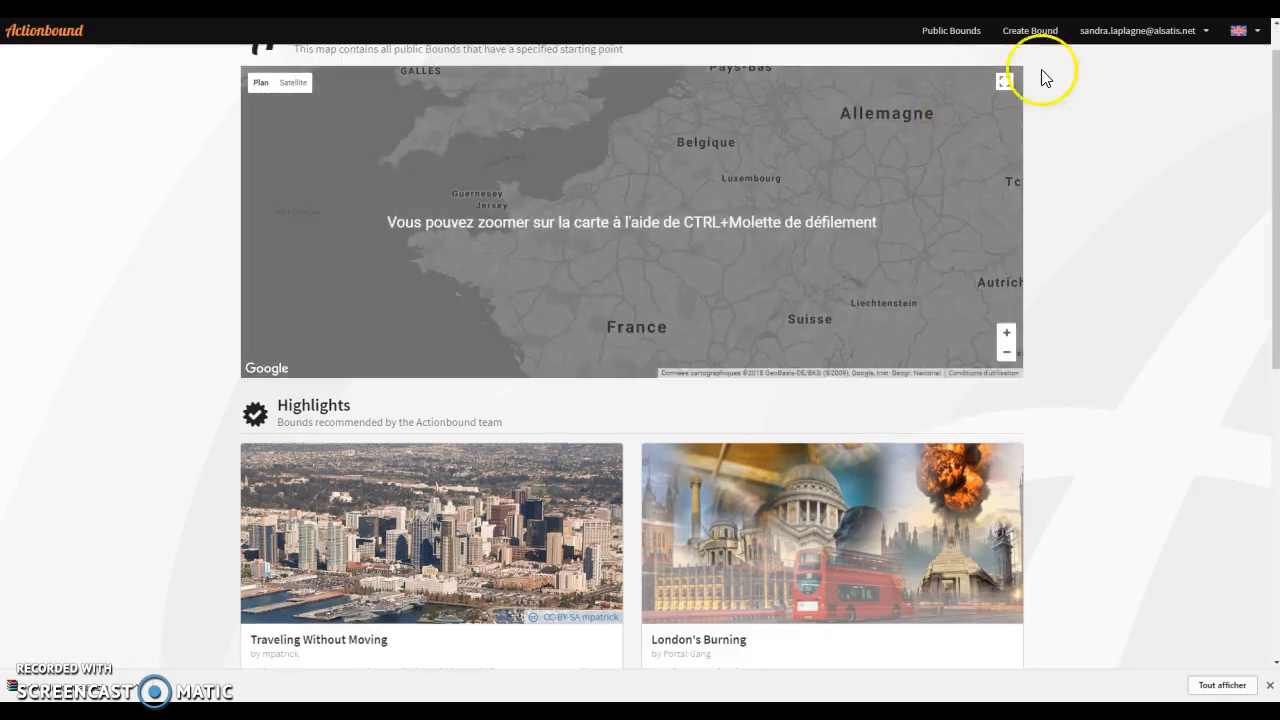
{"action": "scroll", "coordinate": [1060, 360], "scroll_direction": "up", "scroll_amount": 3}
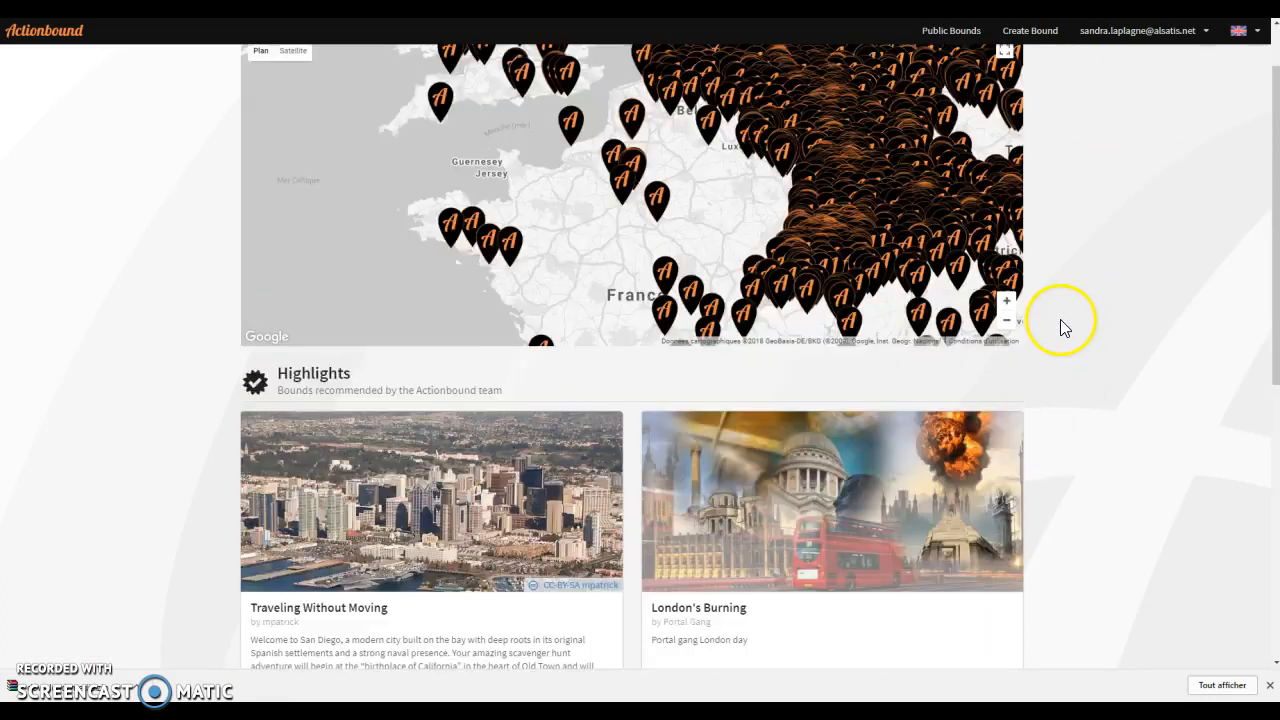
- Start a new Bound titled "Découverte du lycée" with the URL ending "decouvertedulycee"
{"action": "left_click", "coordinate": [1042, 37]}
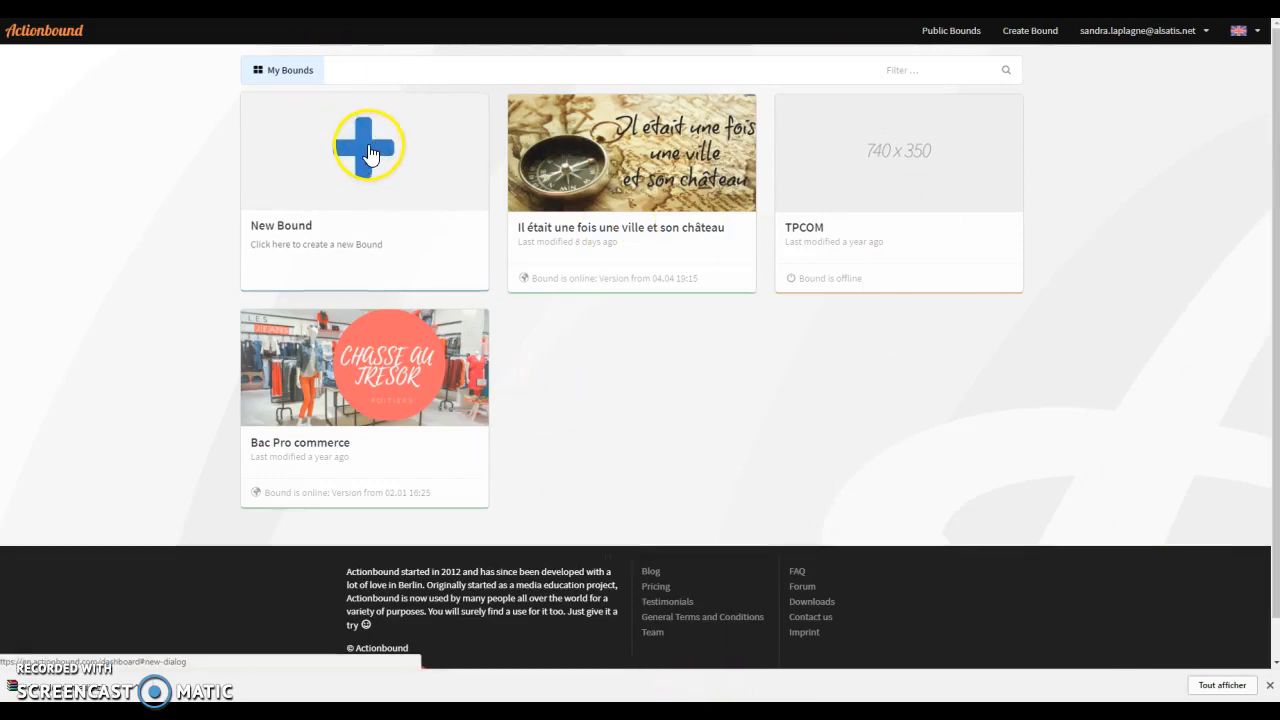
{"action": "left_click", "coordinate": [361, 153]}
{"action": "left_click", "coordinate": [397, 136]}
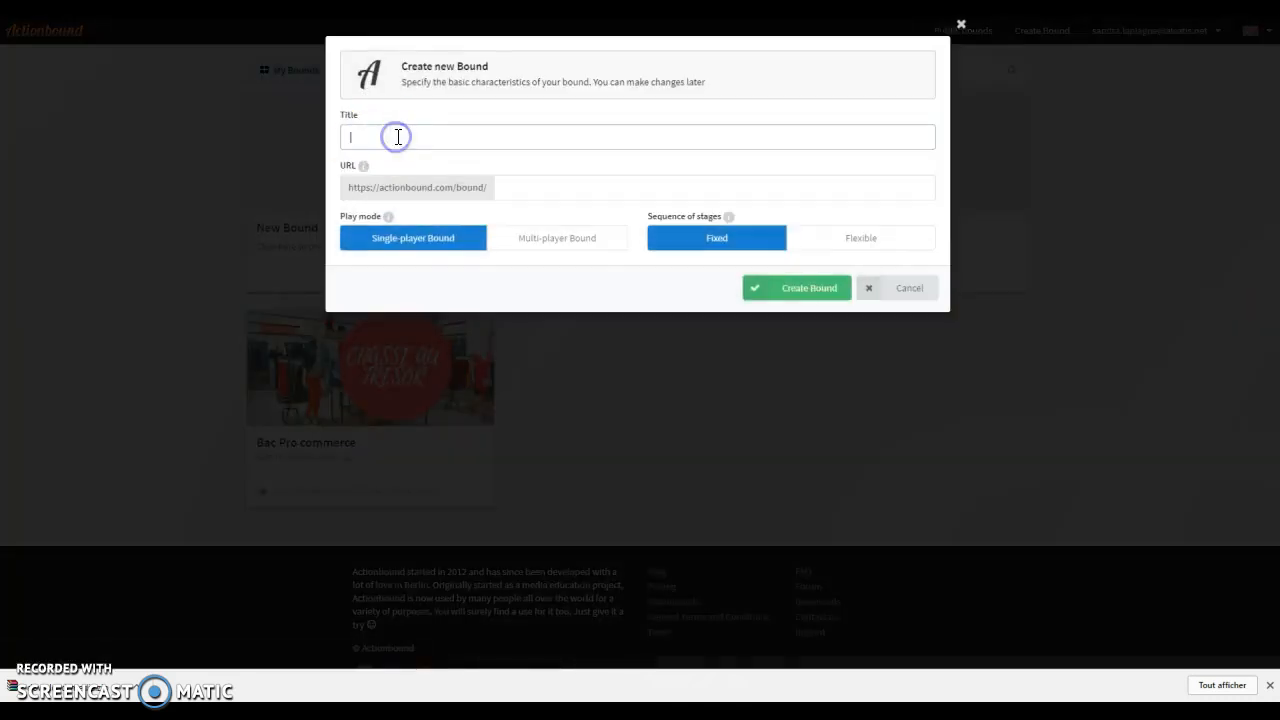
{"action": "left_click", "coordinate": [371, 130]}
{"action": "left_click", "coordinate": [386, 160]}
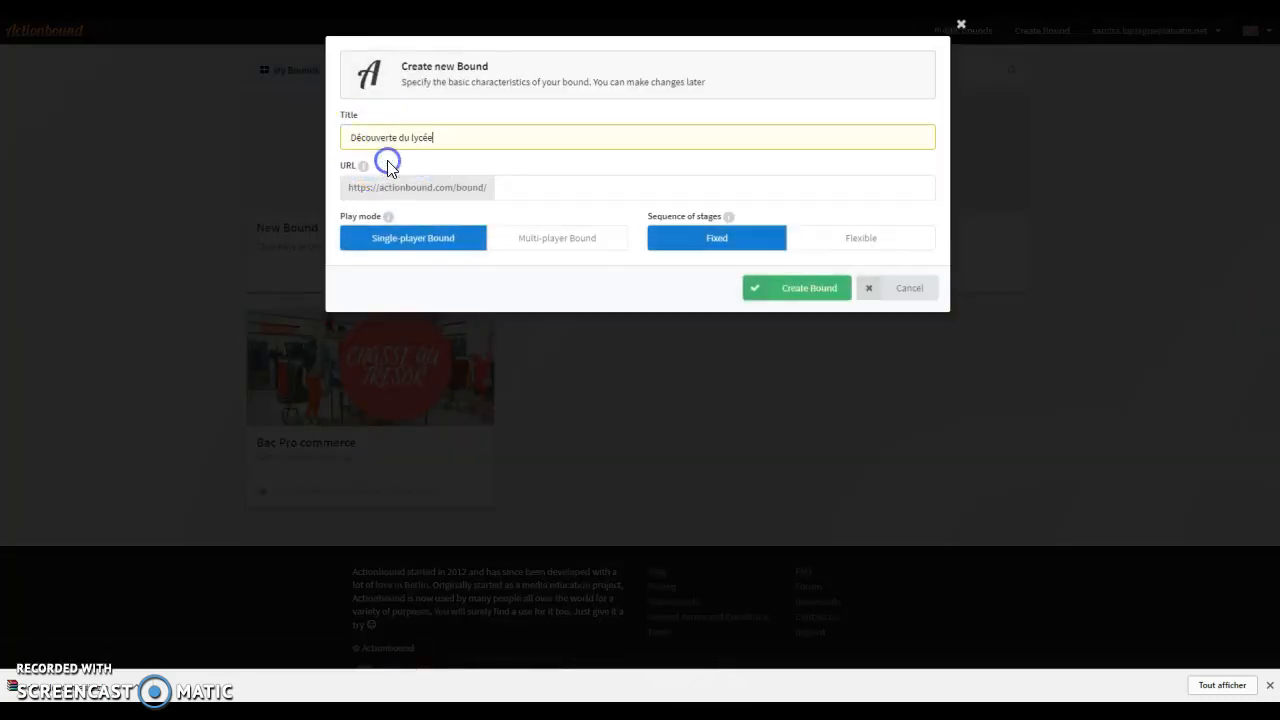
{"action": "left_click", "coordinate": [522, 189]}
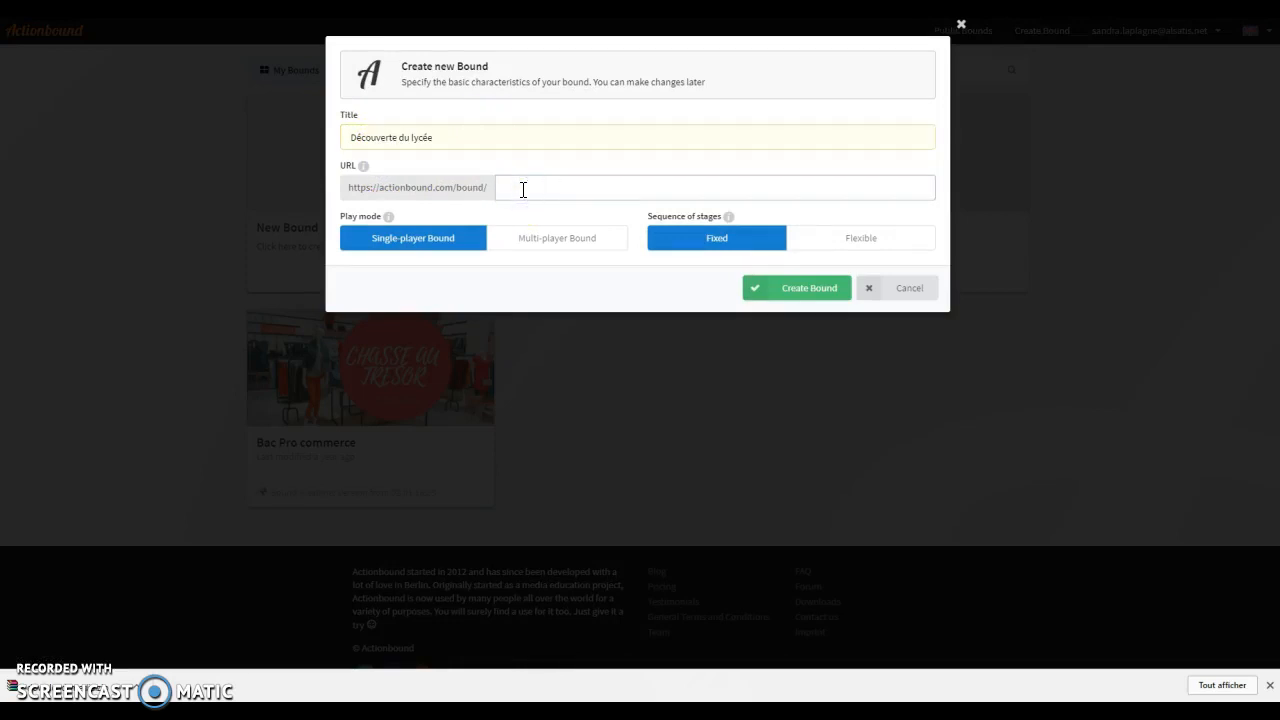
{"action": "type", "text": "d"}
{"action": "left_click", "coordinate": [525, 210]}
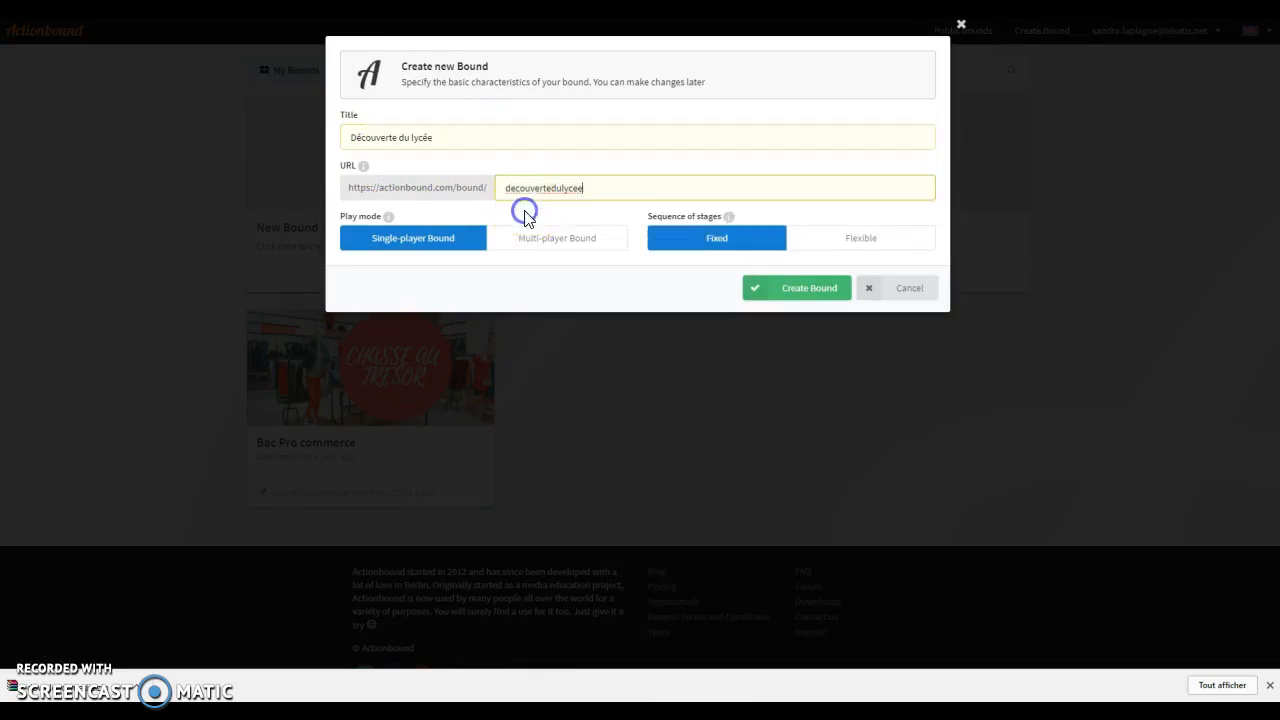
- Set the play mode to Multi-player Bound with a Fixed sequence of stages and create the Bound
{"action": "left_click", "coordinate": [561, 244]}
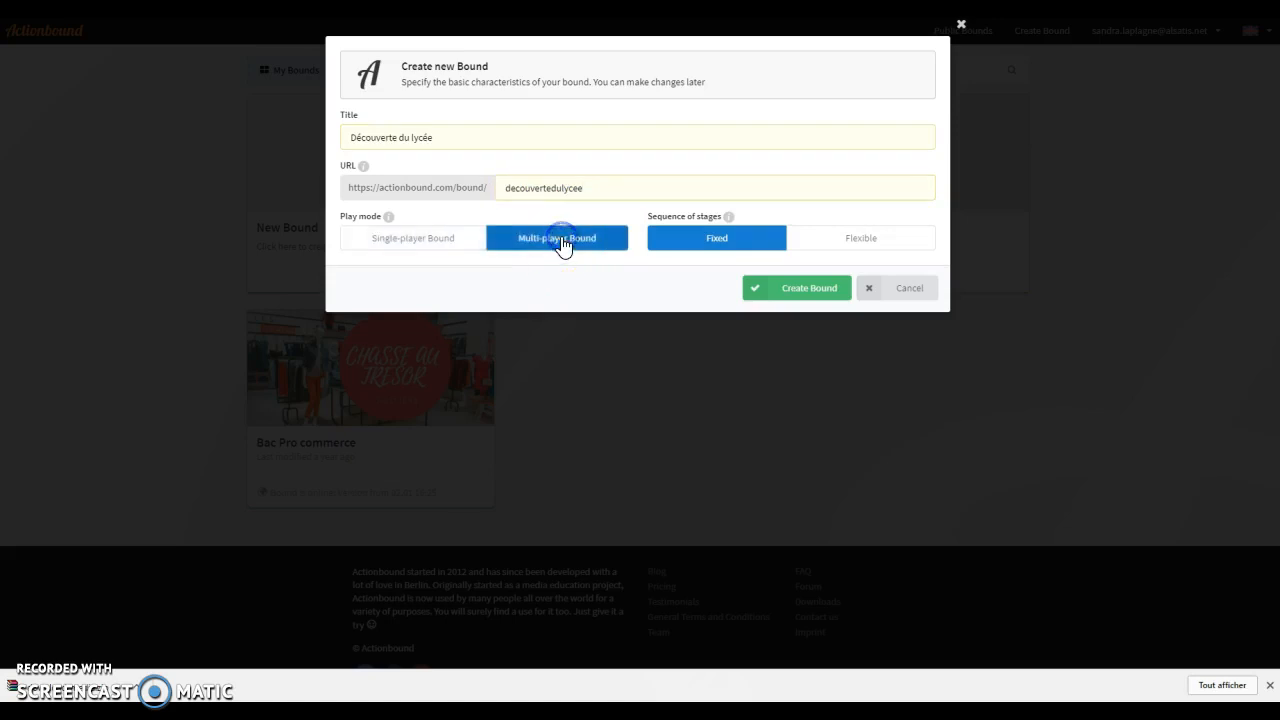
{"action": "left_click", "coordinate": [736, 250]}
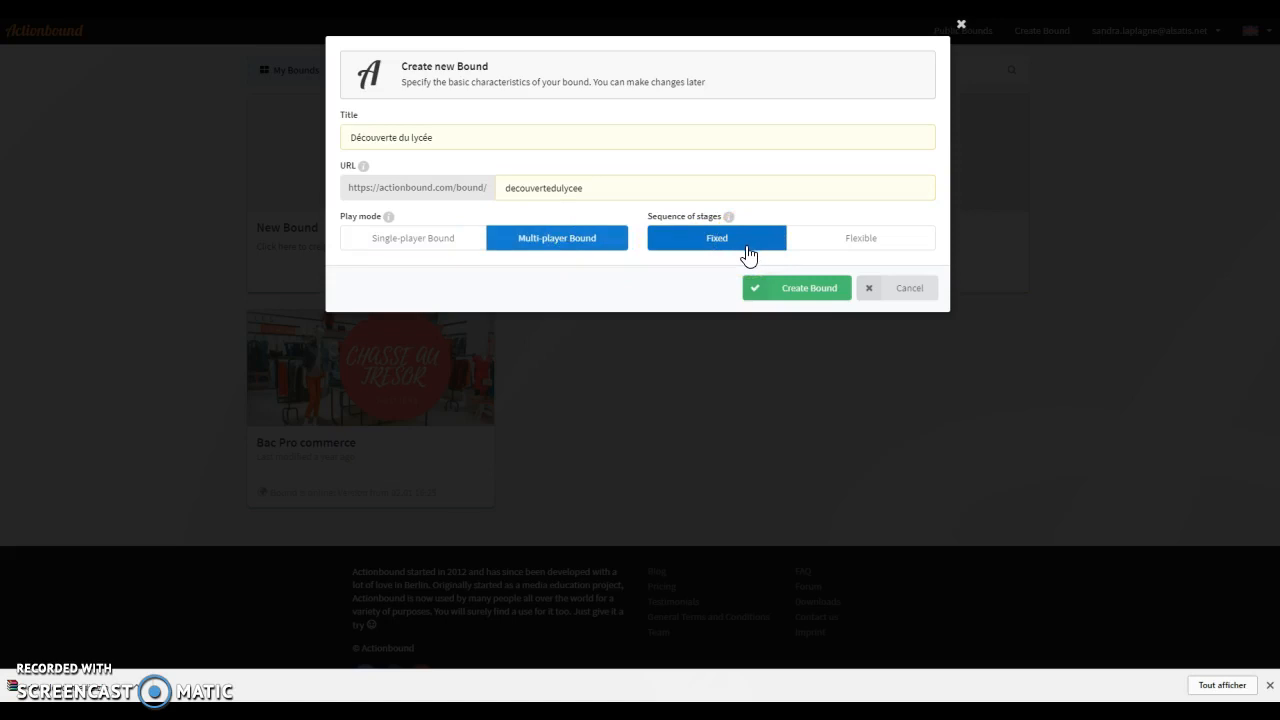
{"action": "left_click", "coordinate": [818, 291]}
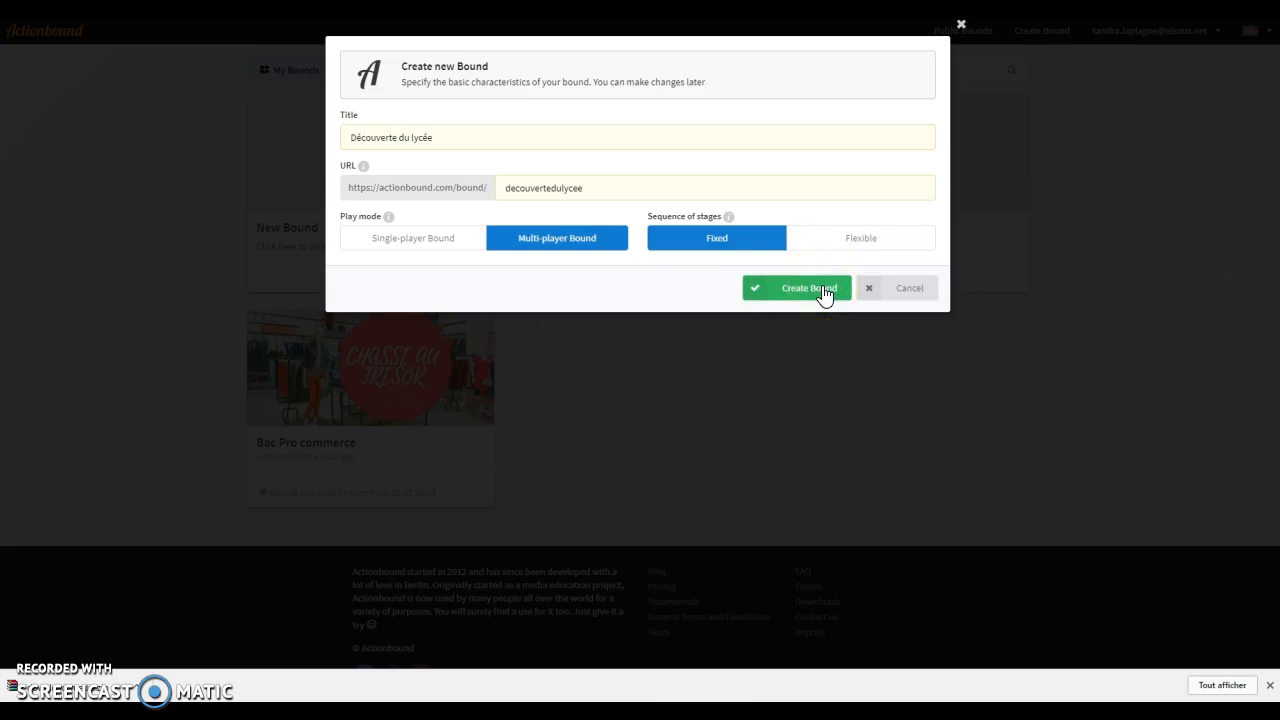
{"action": "left_click", "coordinate": [822, 290]}
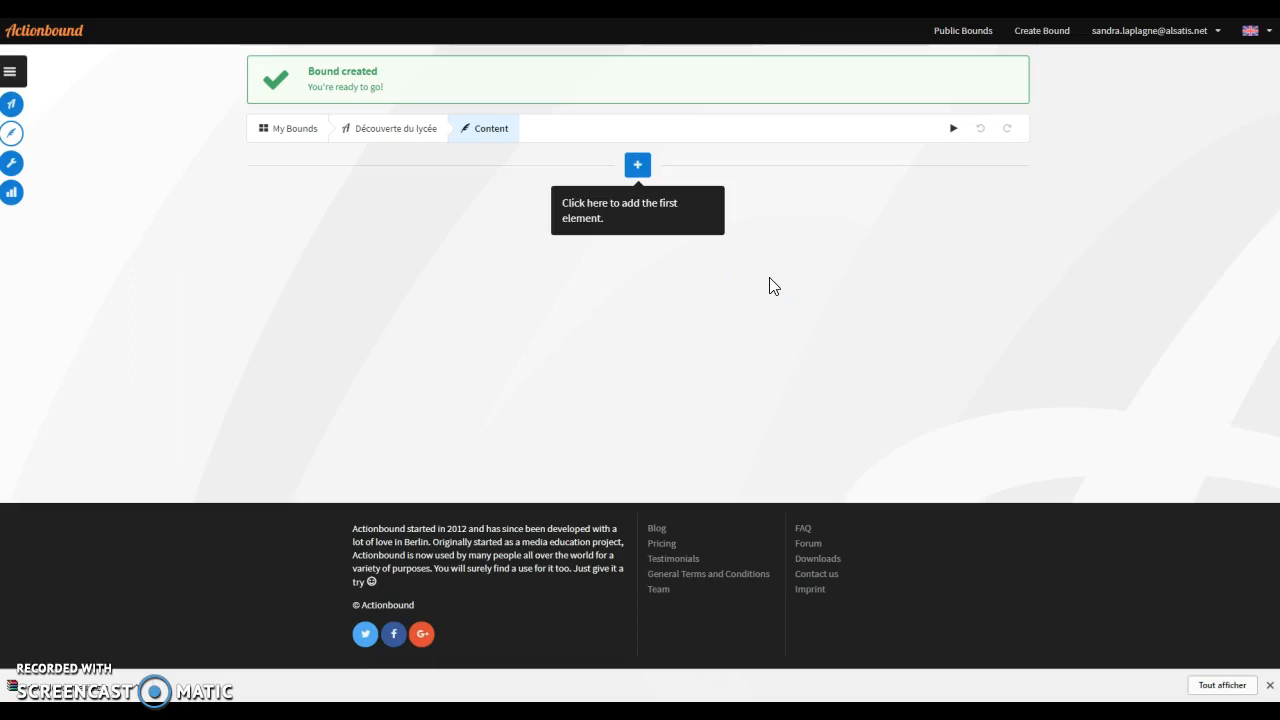
- Start an Information element with the text "Bienvenue, cette chasse au trésor va vous permettre de découvrir le lycée."
{"action": "left_click", "coordinate": [640, 168]}
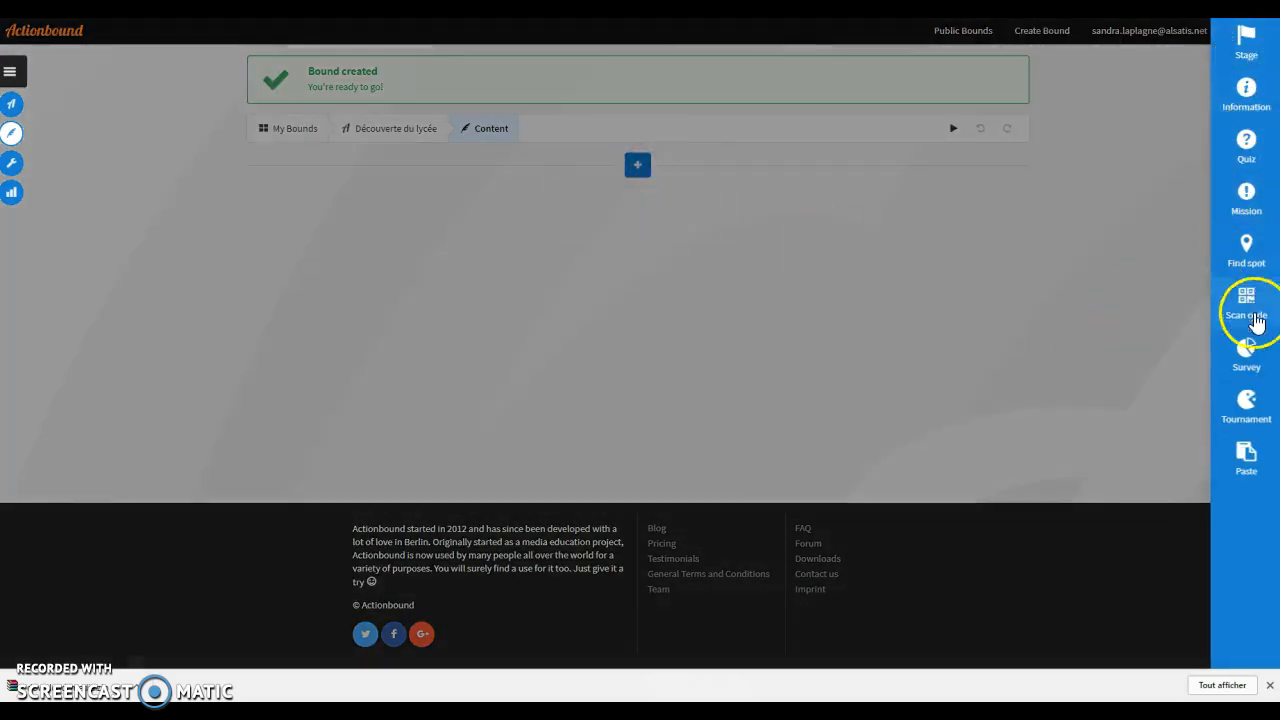
{"action": "left_click", "coordinate": [1248, 93]}
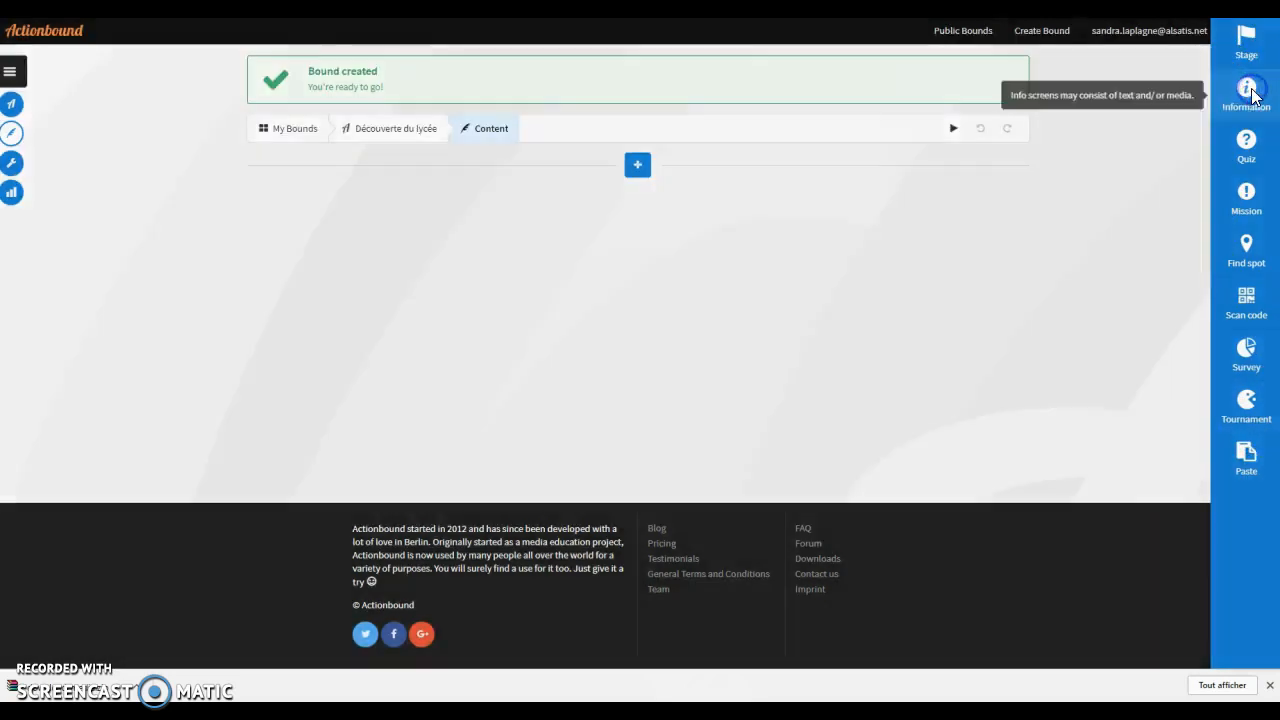
{"action": "left_click", "coordinate": [494, 145]}
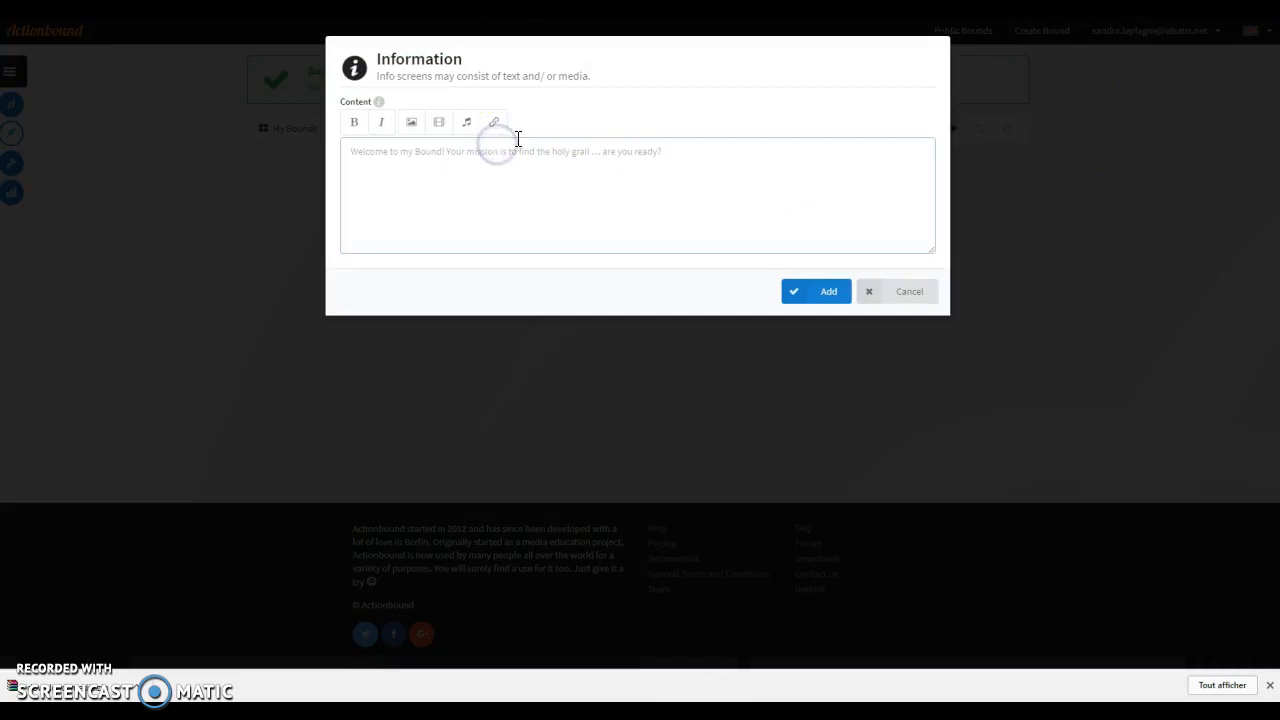
{"action": "type", "text": "B"}
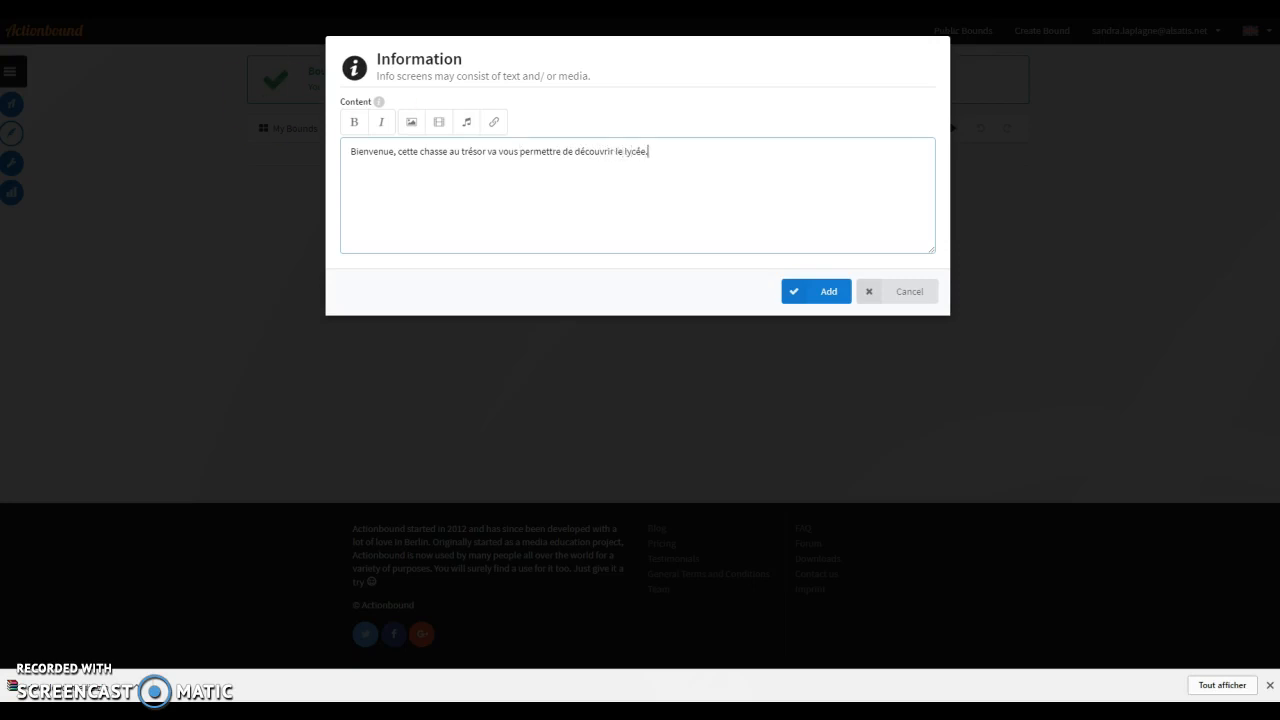
- On a new line below the welcome text, upload the image 2.png from the computer to the Media Library
{"action": "key", "text": "Return"}
{"action": "left_click", "coordinate": [412, 125]}
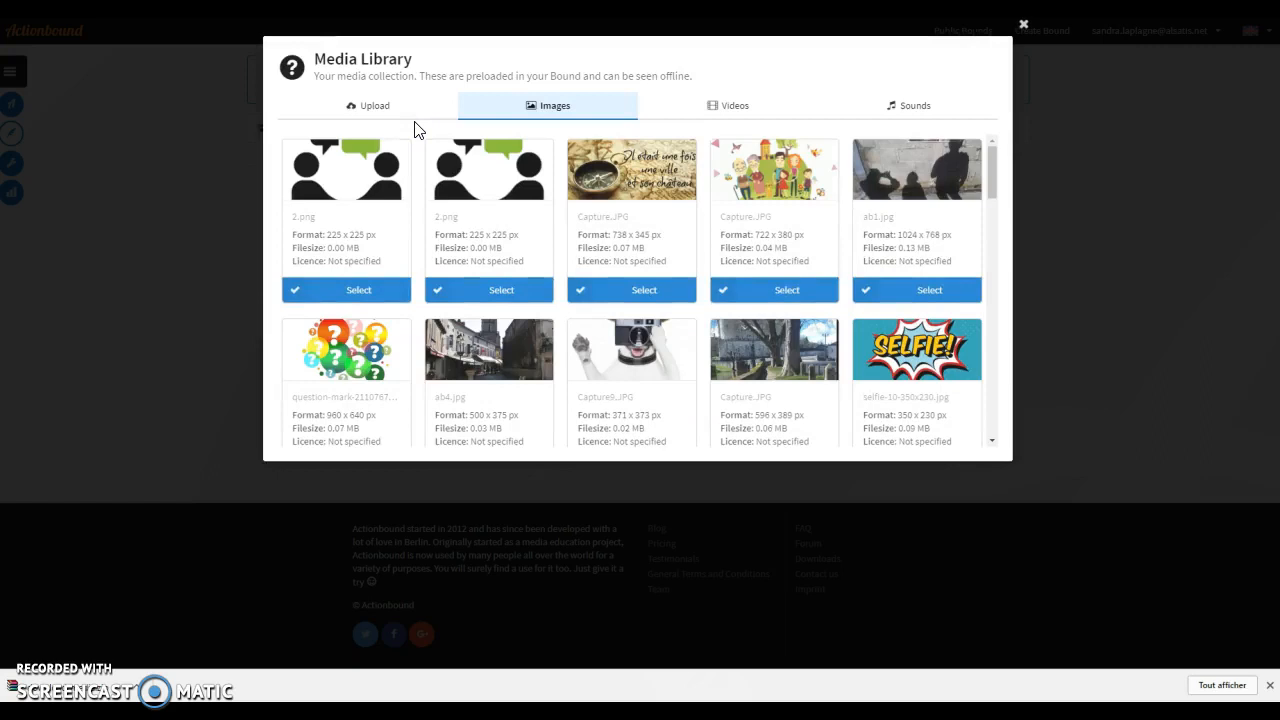
{"action": "left_click", "coordinate": [373, 105]}
{"action": "left_click", "coordinate": [372, 108]}
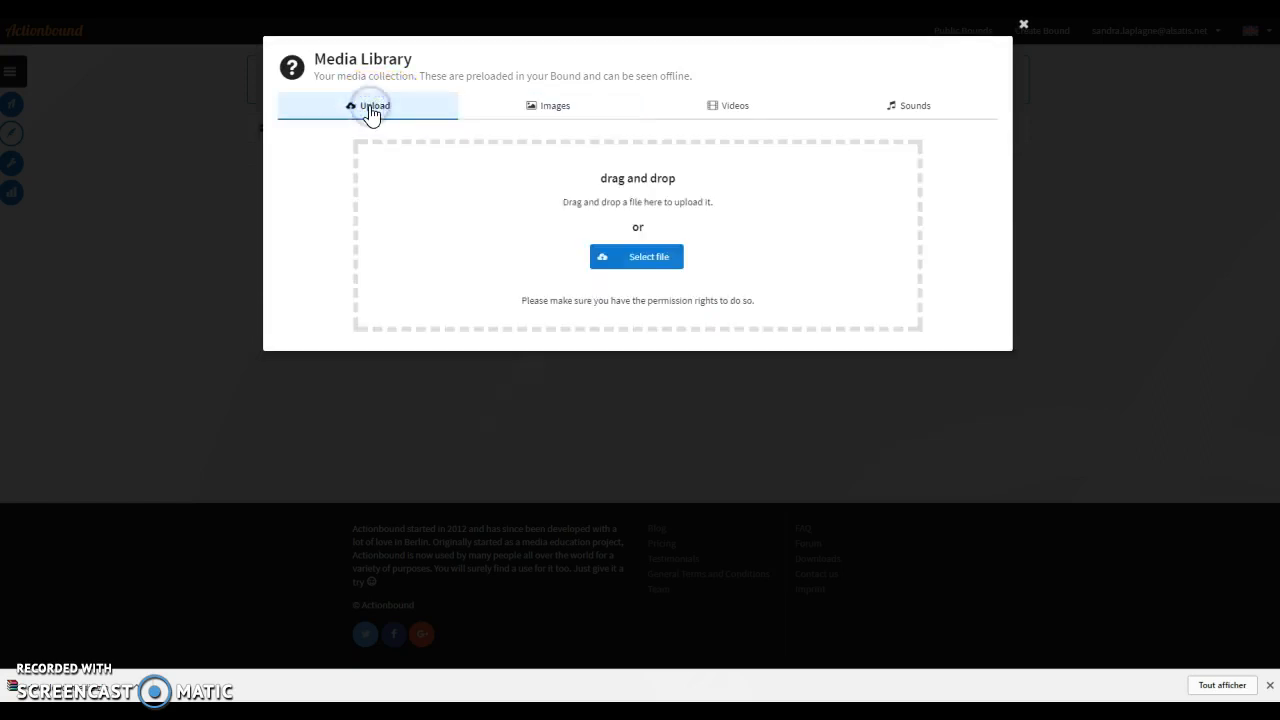
{"action": "left_click", "coordinate": [663, 257]}
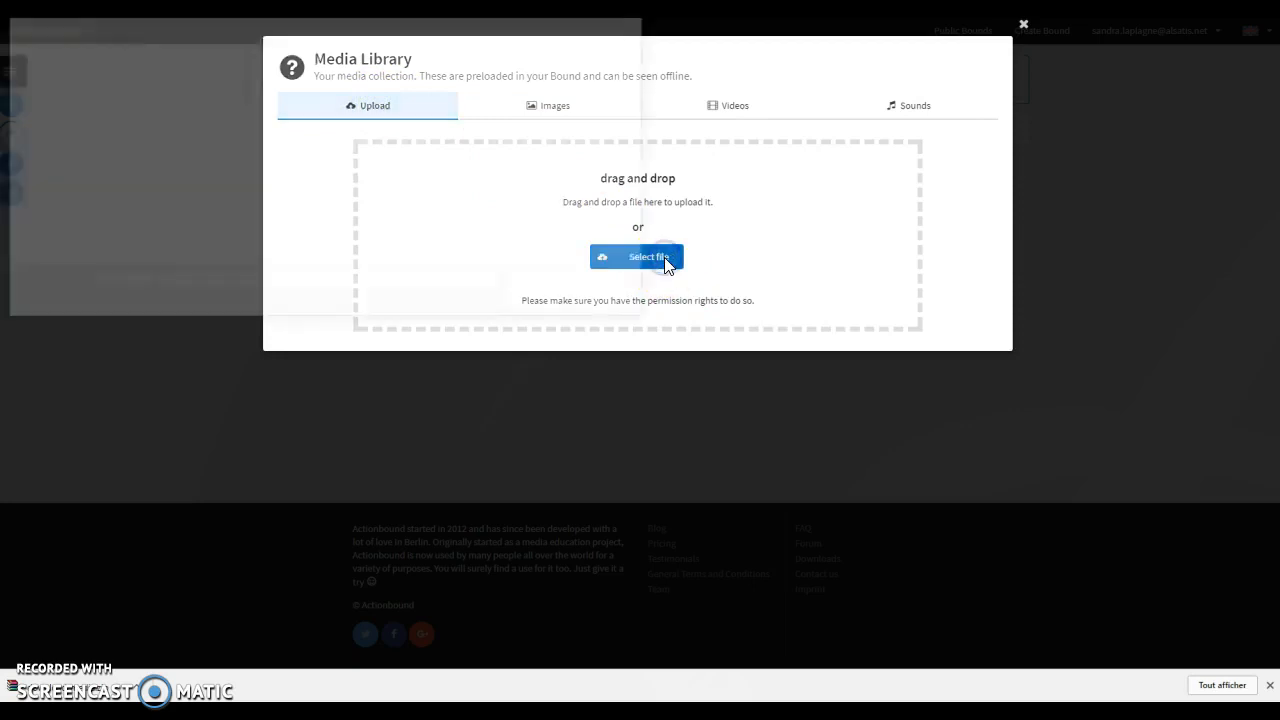
{"action": "left_click", "coordinate": [447, 200]}
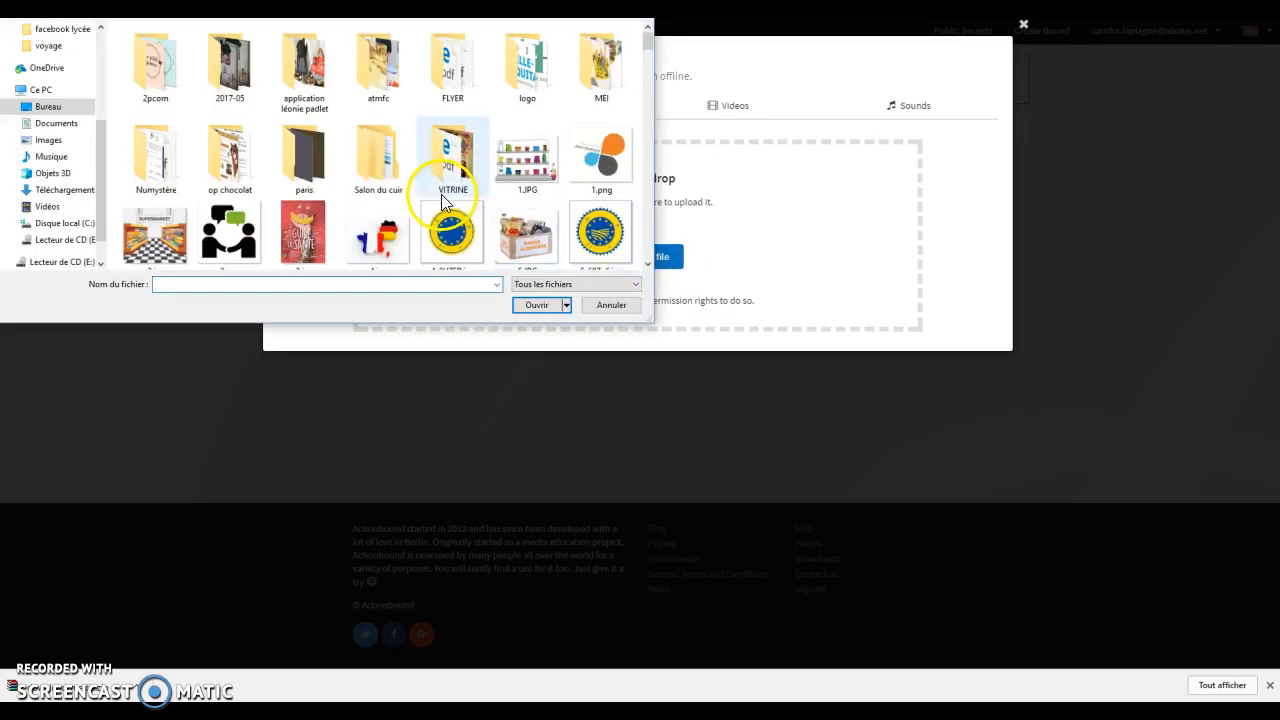
{"action": "scroll", "coordinate": [440, 200], "scroll_direction": "down", "scroll_amount": 3}
{"action": "left_click", "coordinate": [243, 118]}
{"action": "left_click", "coordinate": [540, 306]}
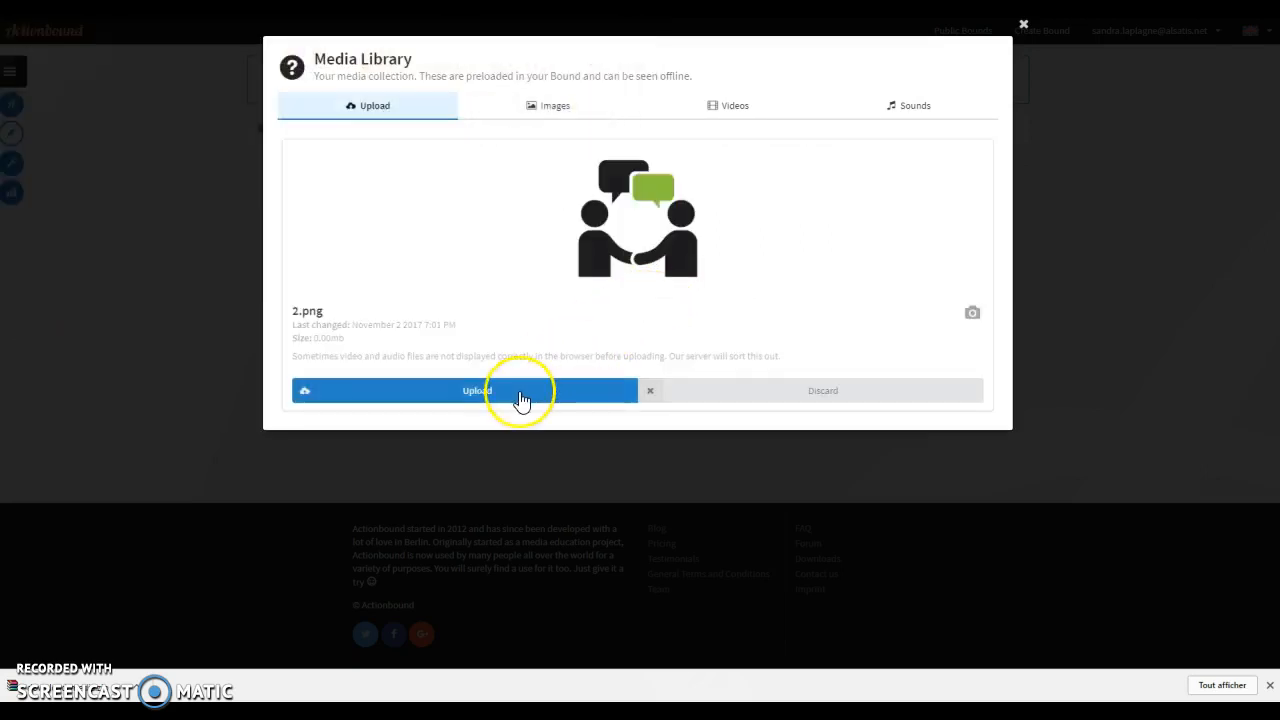
{"action": "left_click", "coordinate": [484, 393]}
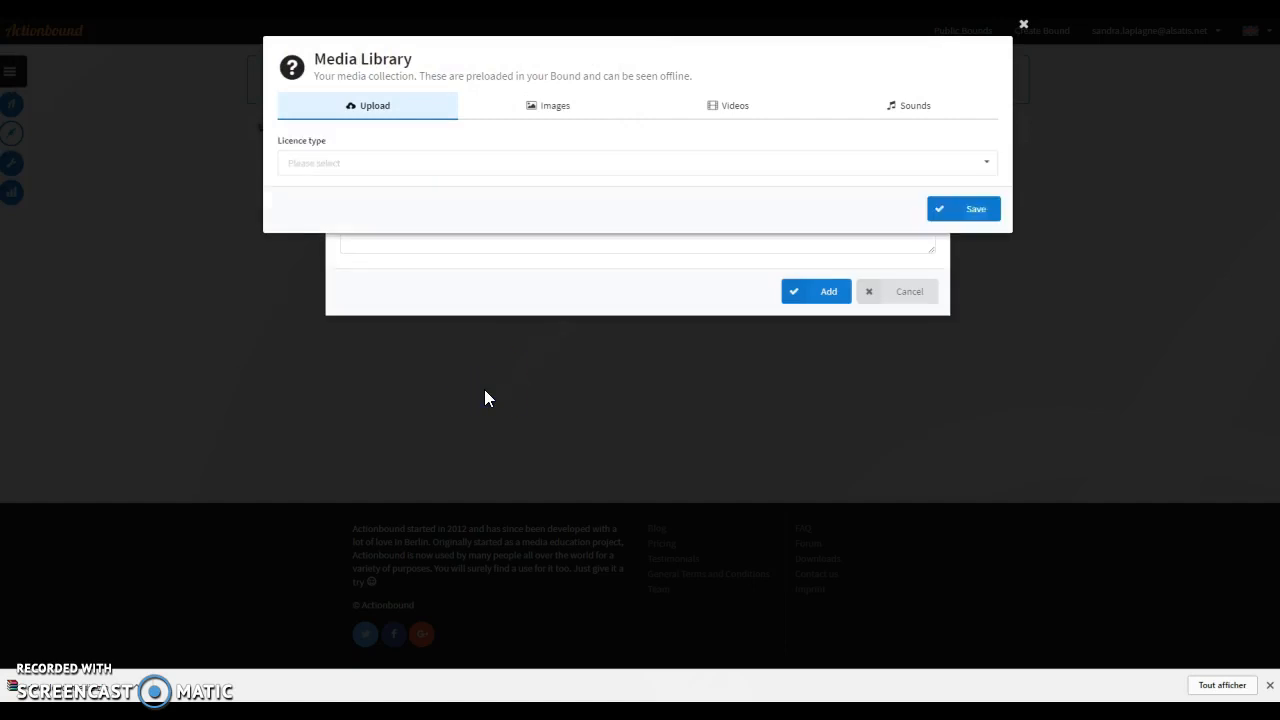
- Save the image with licence type Not specified, insert it below the welcome text and add the Information element
{"action": "left_click", "coordinate": [988, 164]}
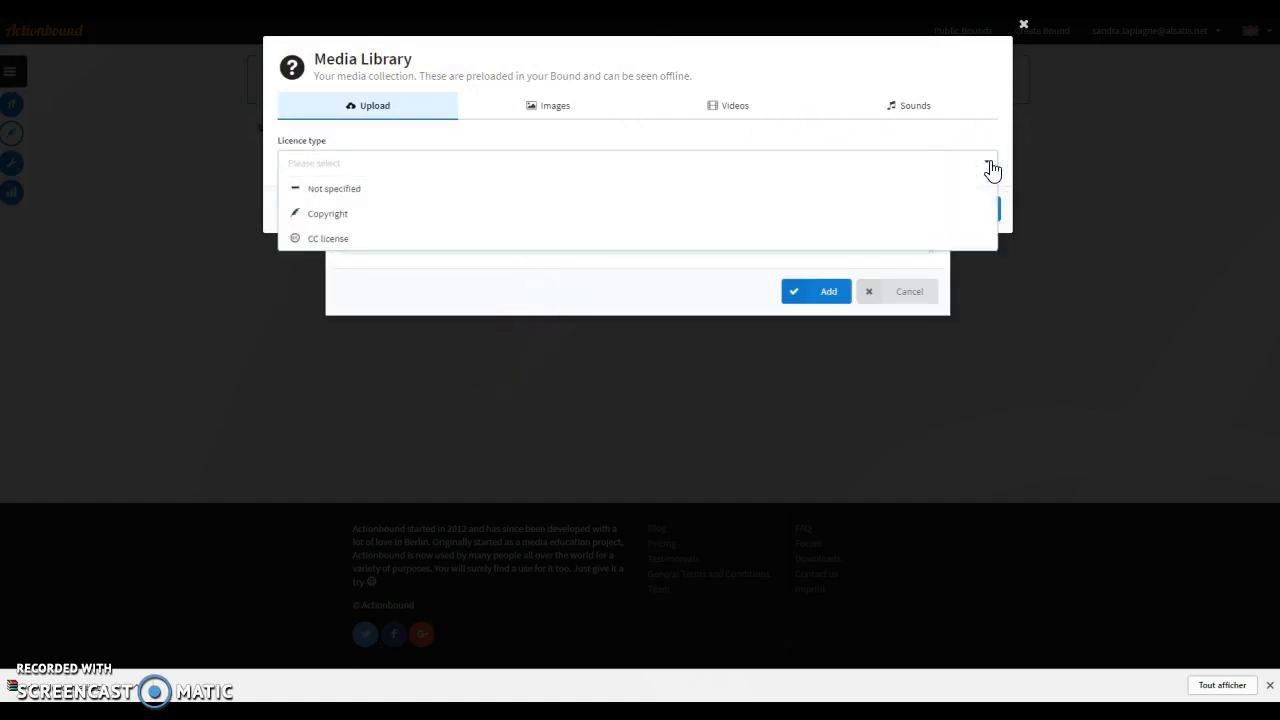
{"action": "left_click", "coordinate": [342, 194]}
{"action": "left_click", "coordinate": [968, 209]}
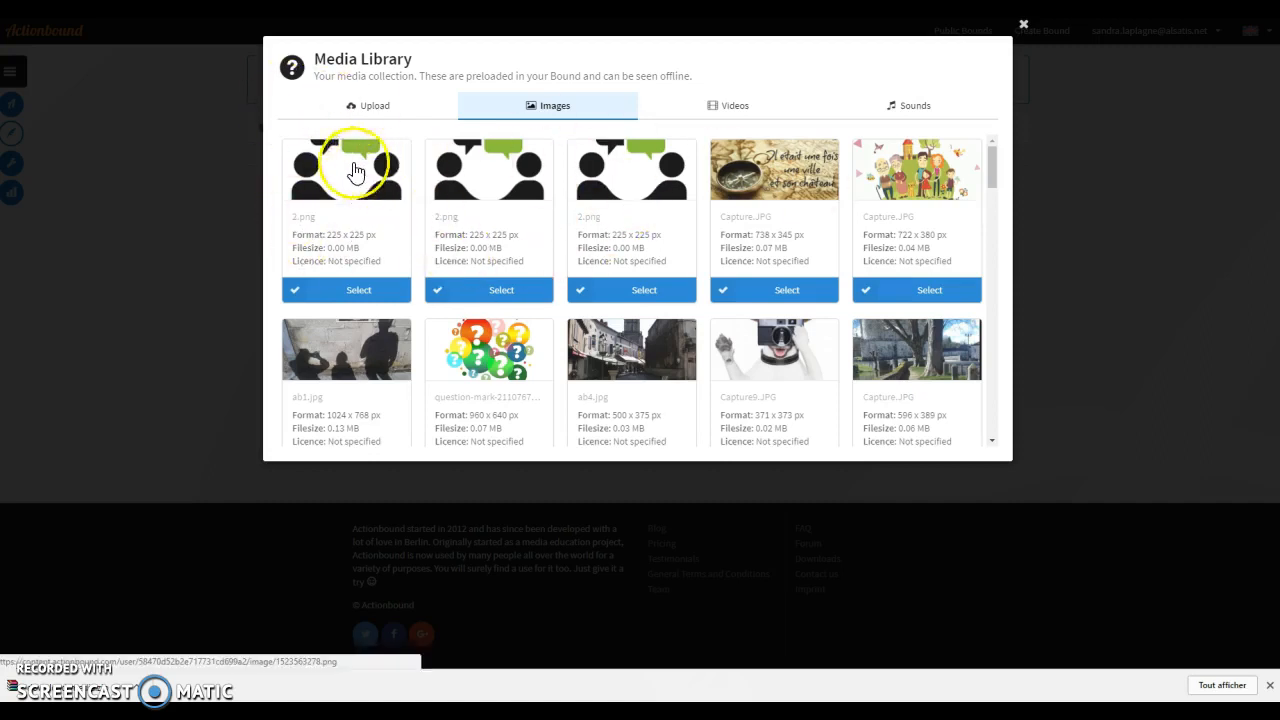
{"action": "left_click", "coordinate": [360, 291]}
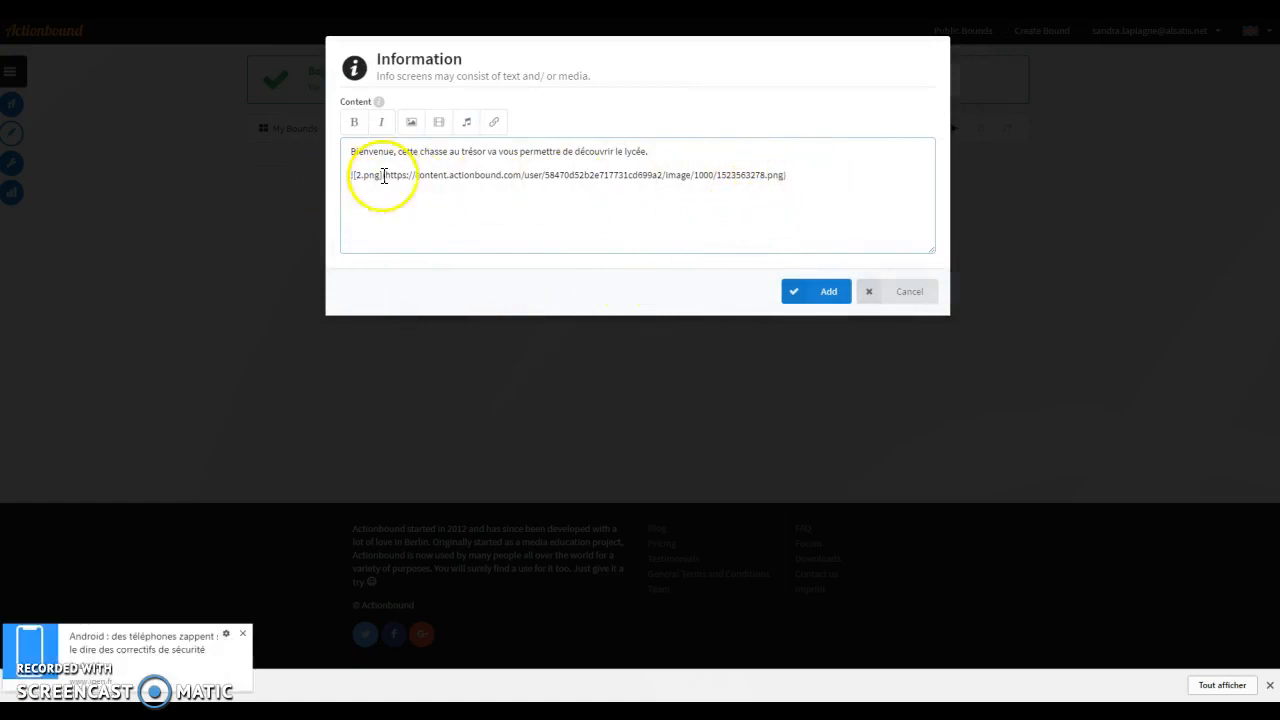
{"action": "left_click", "coordinate": [830, 294]}
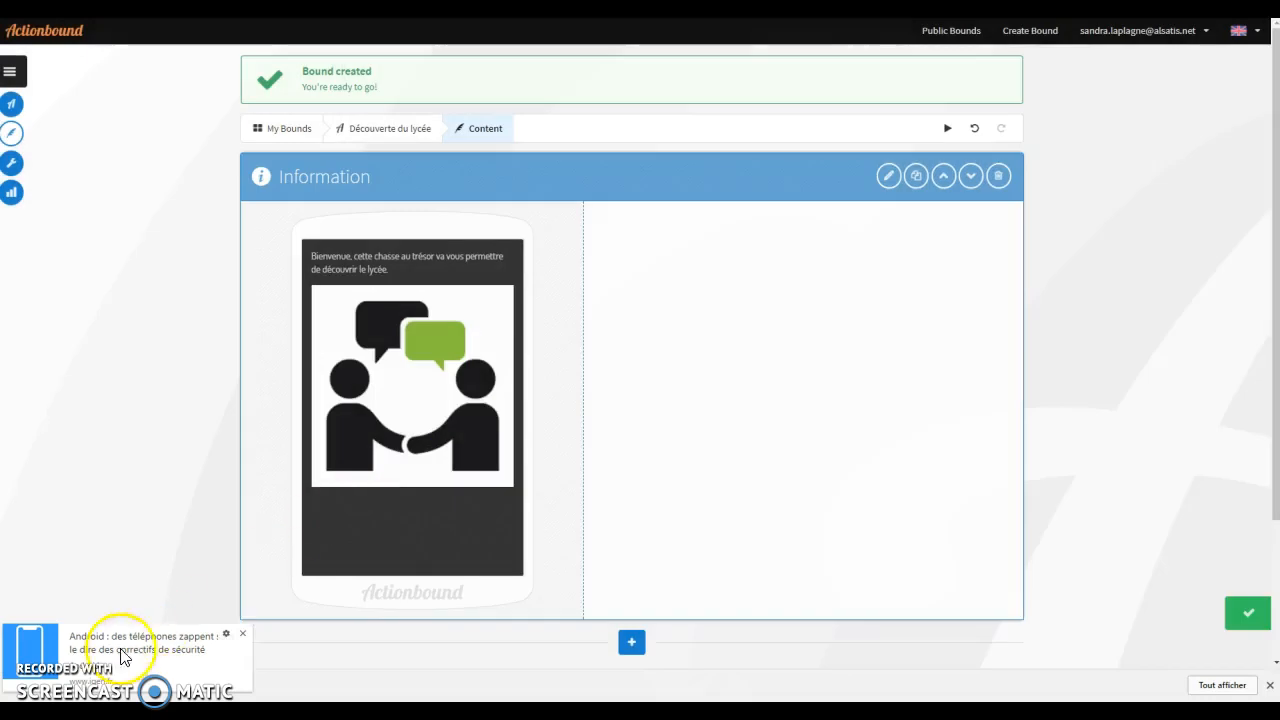
- Dismiss the news notification and reopen the Information element to examine its media options, saving it as is
{"action": "left_click", "coordinate": [242, 633]}
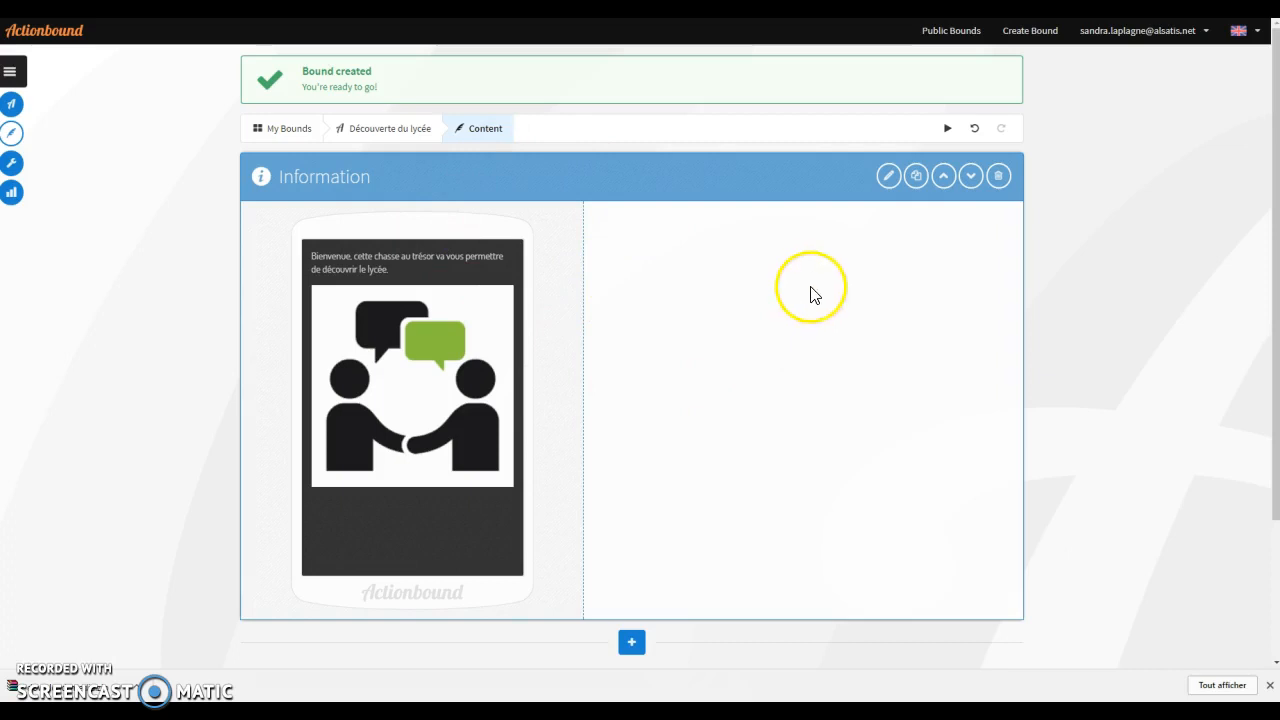
{"action": "left_click", "coordinate": [889, 177]}
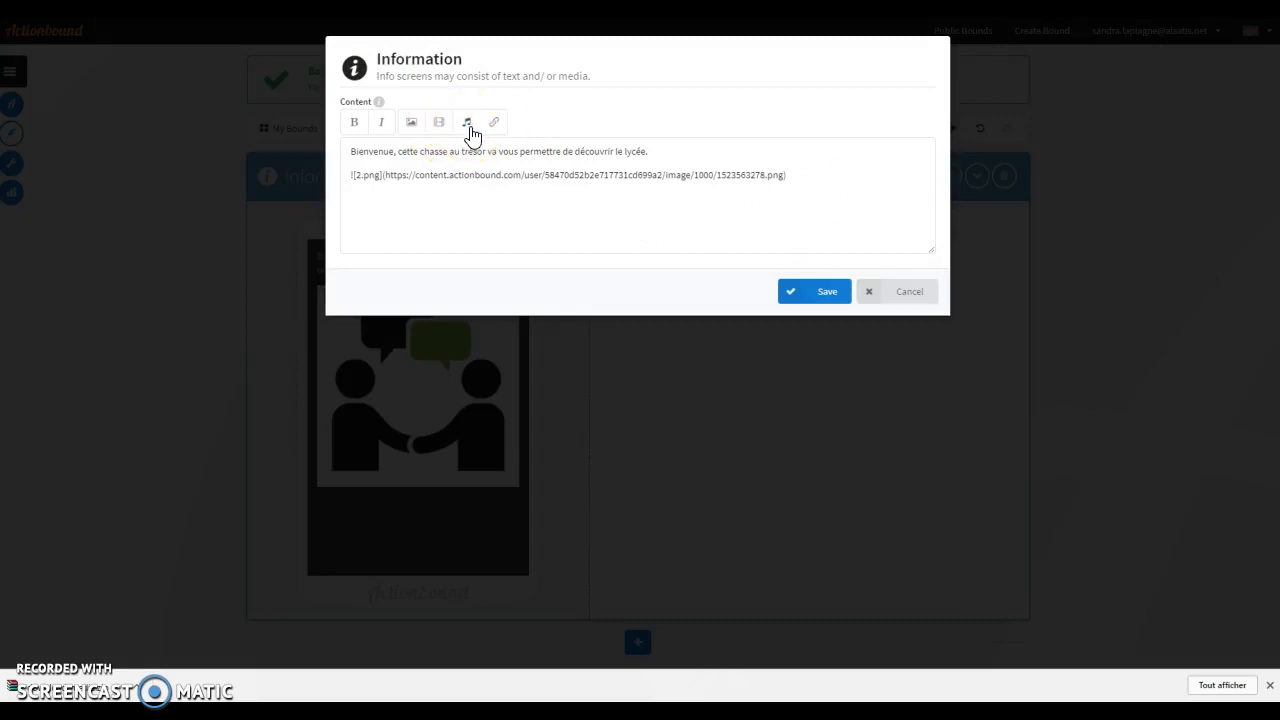
{"action": "left_click", "coordinate": [833, 297]}
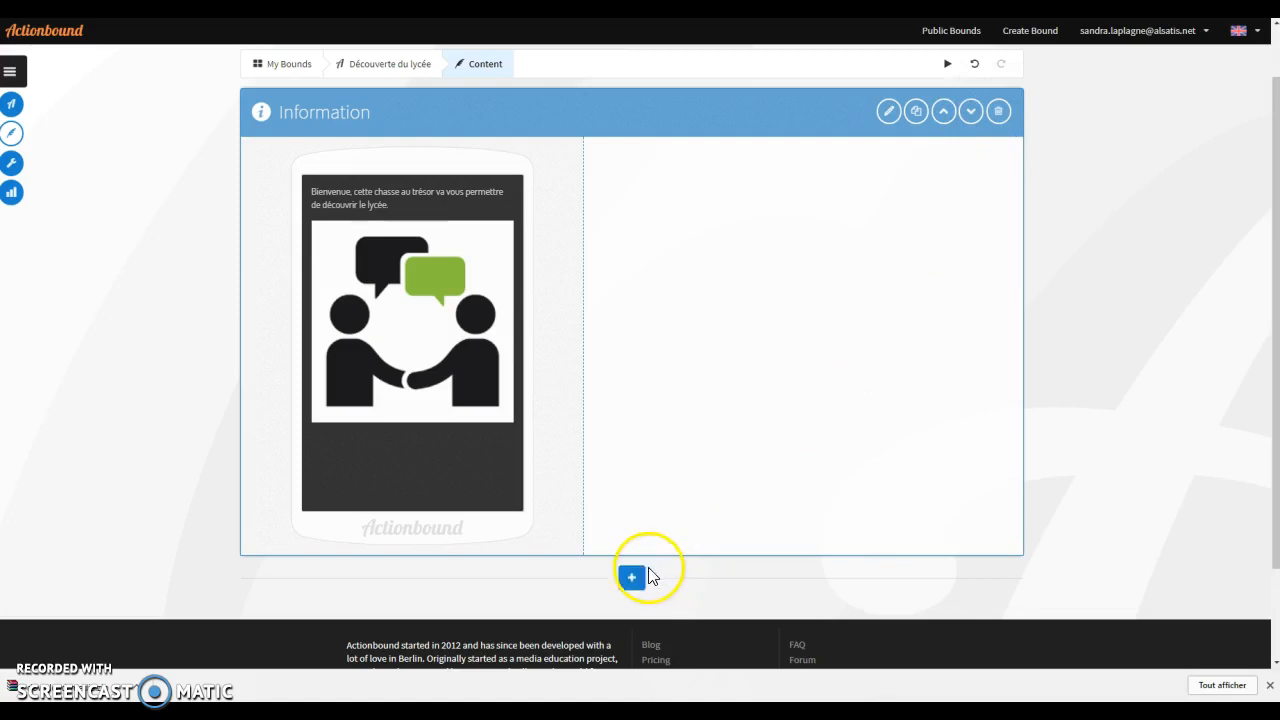
- Start a Quiz element below the Information one, with the question "Quelle est la date de création du lycée ?" worth 50 points
{"action": "left_click", "coordinate": [632, 580]}
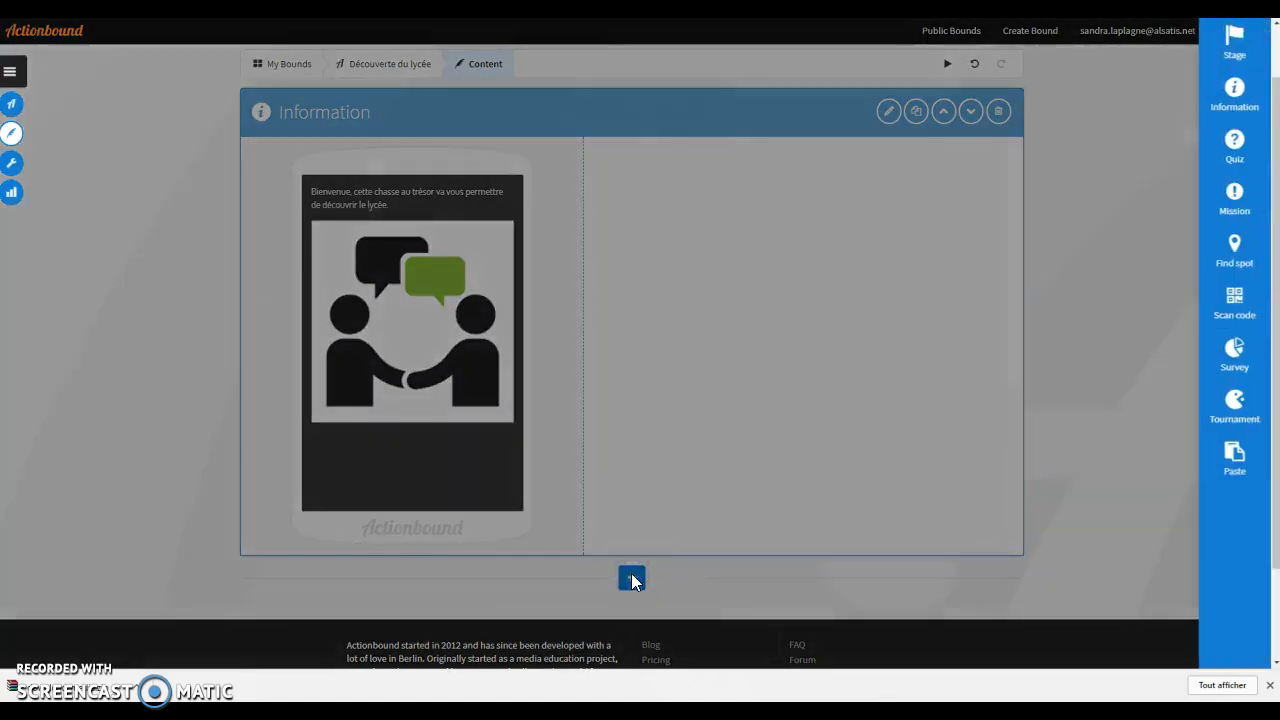
{"action": "left_click", "coordinate": [1236, 142]}
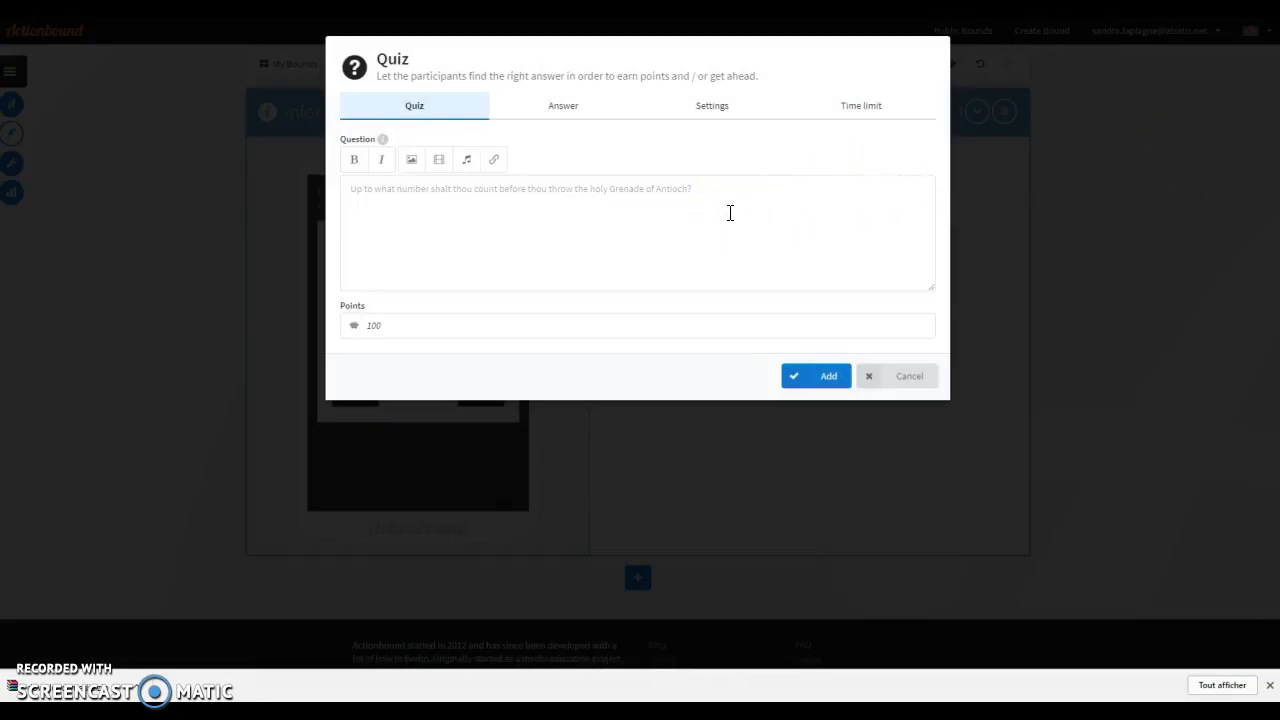
{"action": "left_click", "coordinate": [386, 195]}
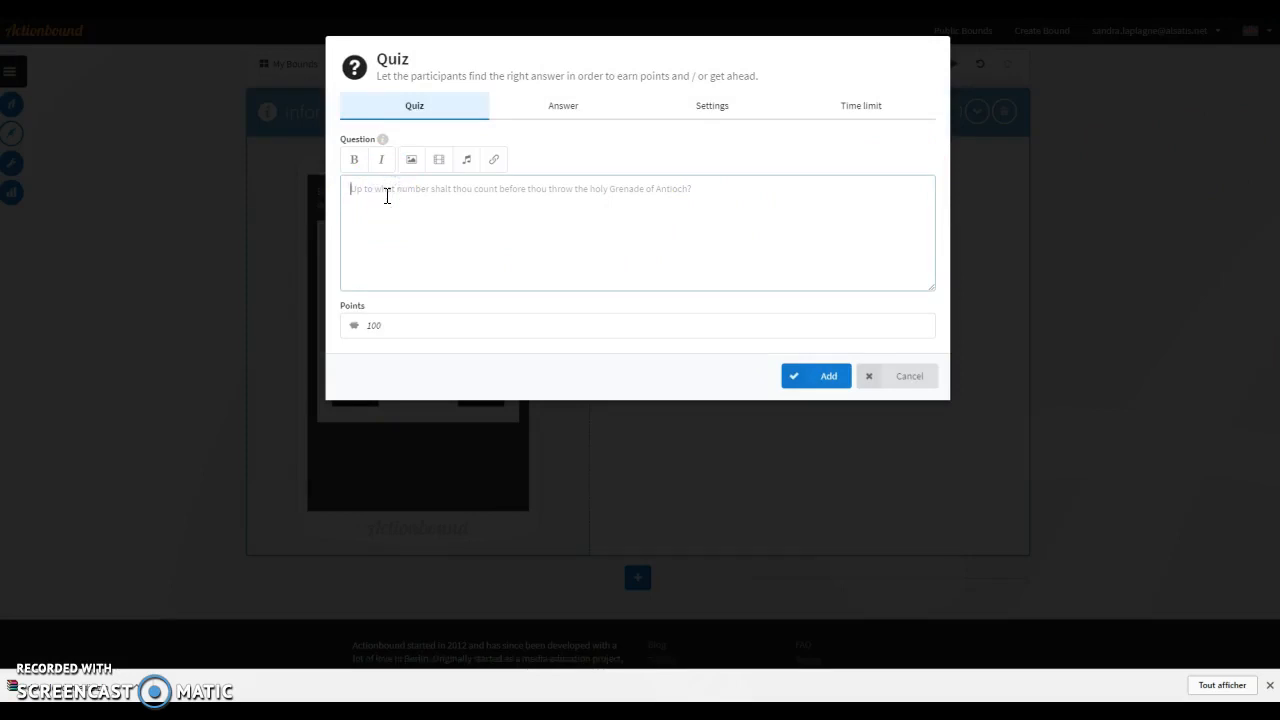
{"action": "type", "text": "Q"}
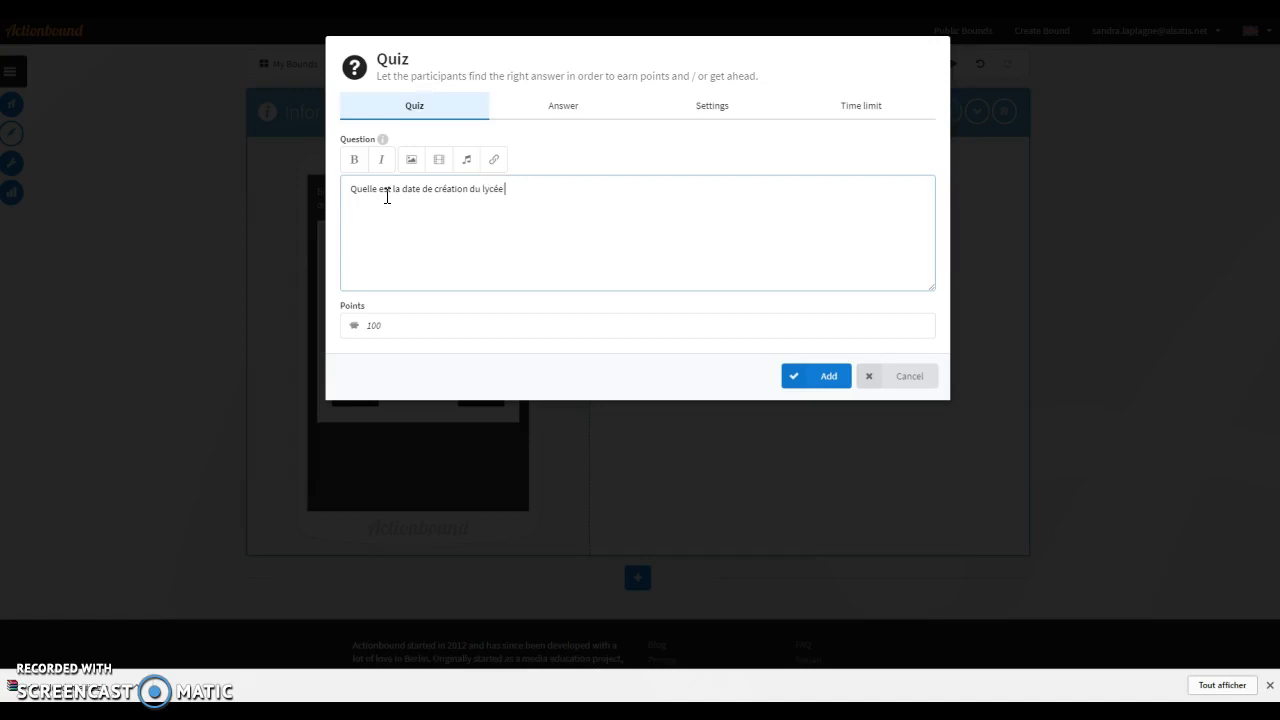
{"action": "left_click", "coordinate": [920, 321]}
{"action": "left_click_drag", "start_coordinate": [397, 325], "coordinate": [356, 327]}
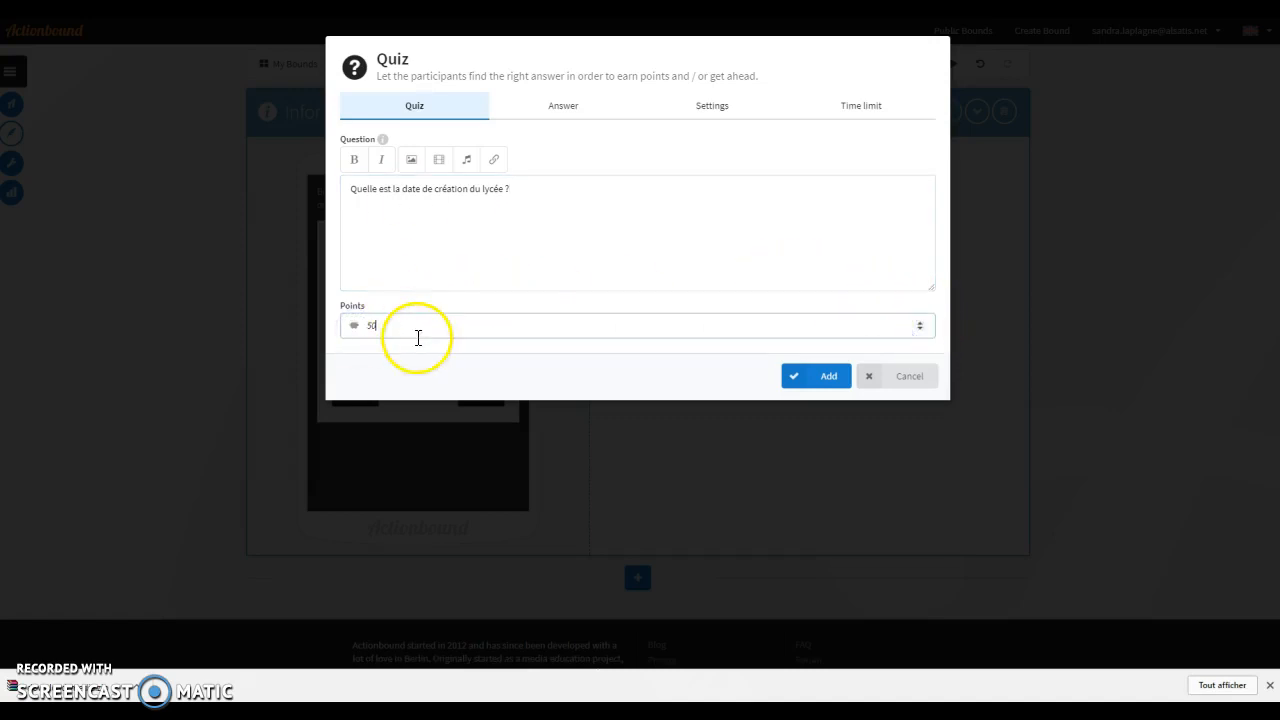
- Set the quiz's answer mode to Multiple choice and enter the solutions 1940, 1945 and 1950
{"action": "left_click", "coordinate": [563, 107]}
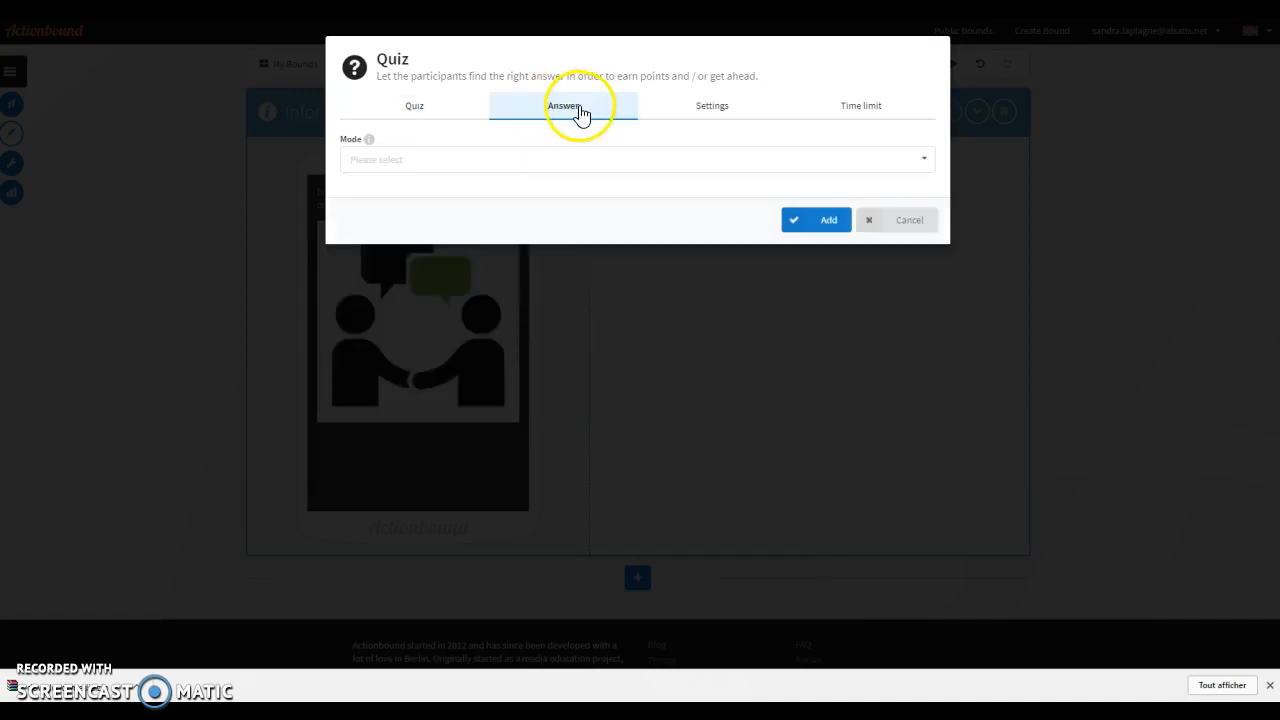
{"action": "left_click", "coordinate": [923, 162]}
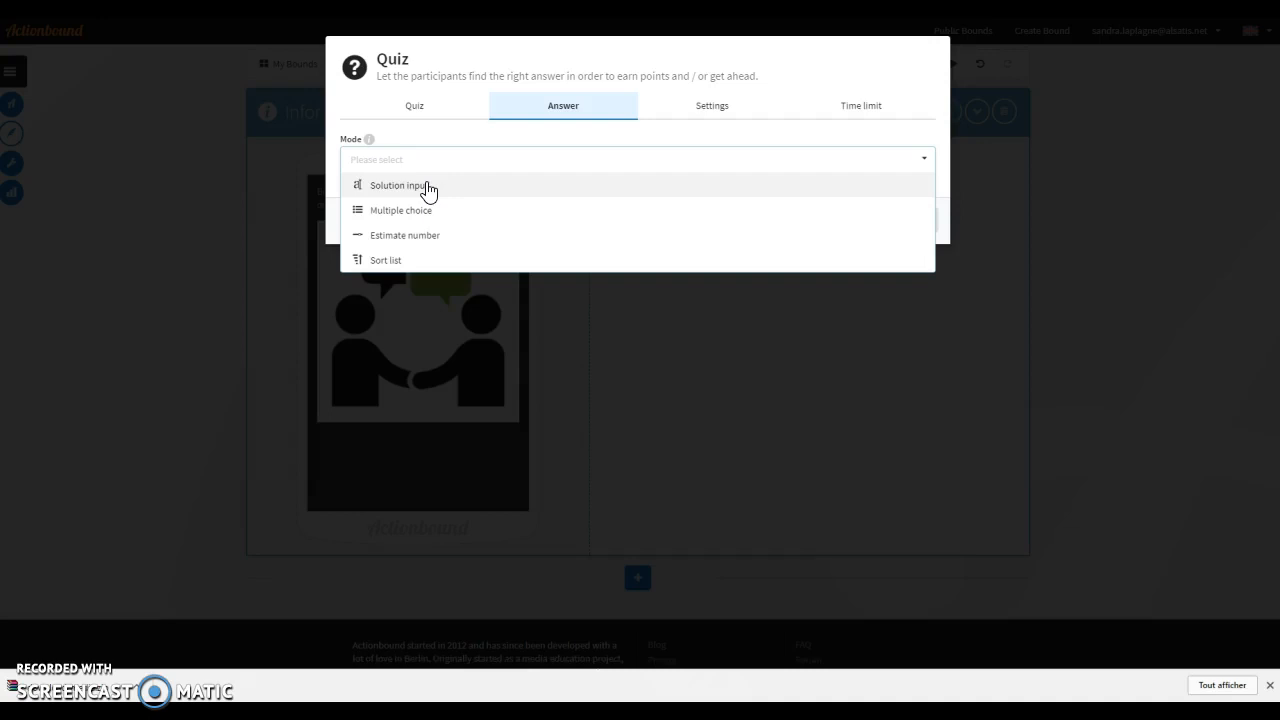
{"action": "left_click", "coordinate": [423, 212]}
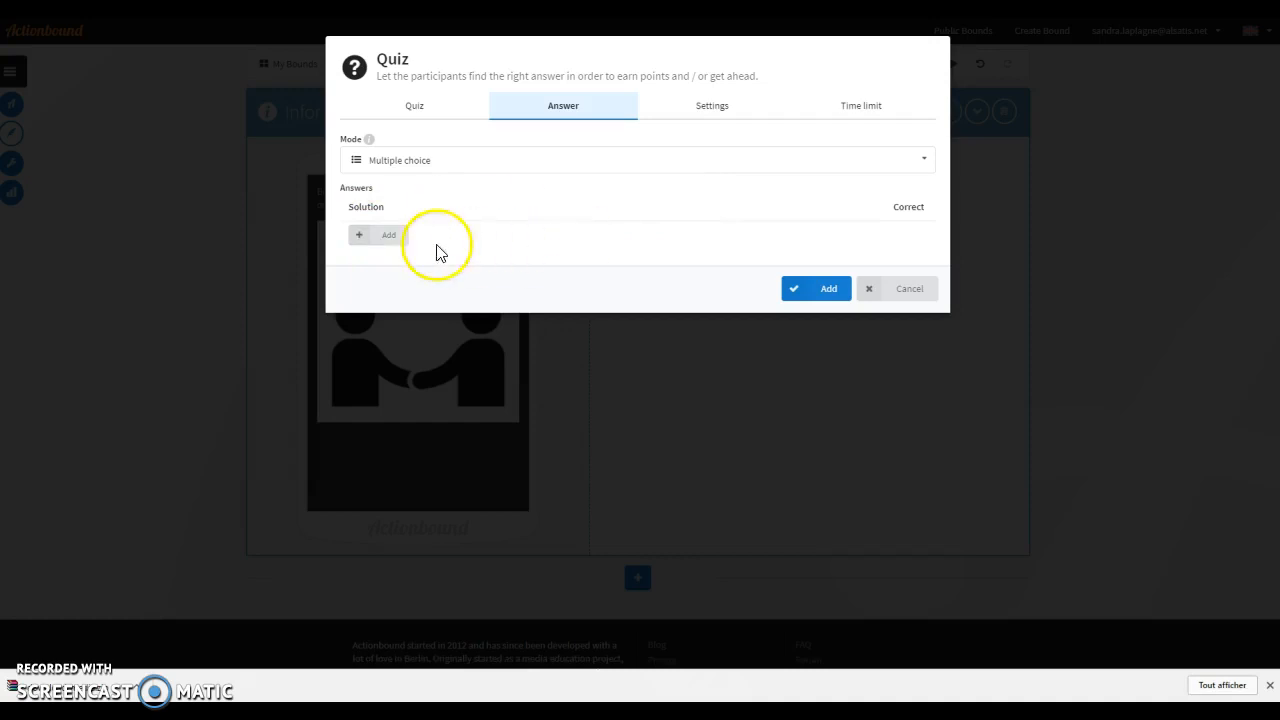
{"action": "left_click", "coordinate": [380, 235]}
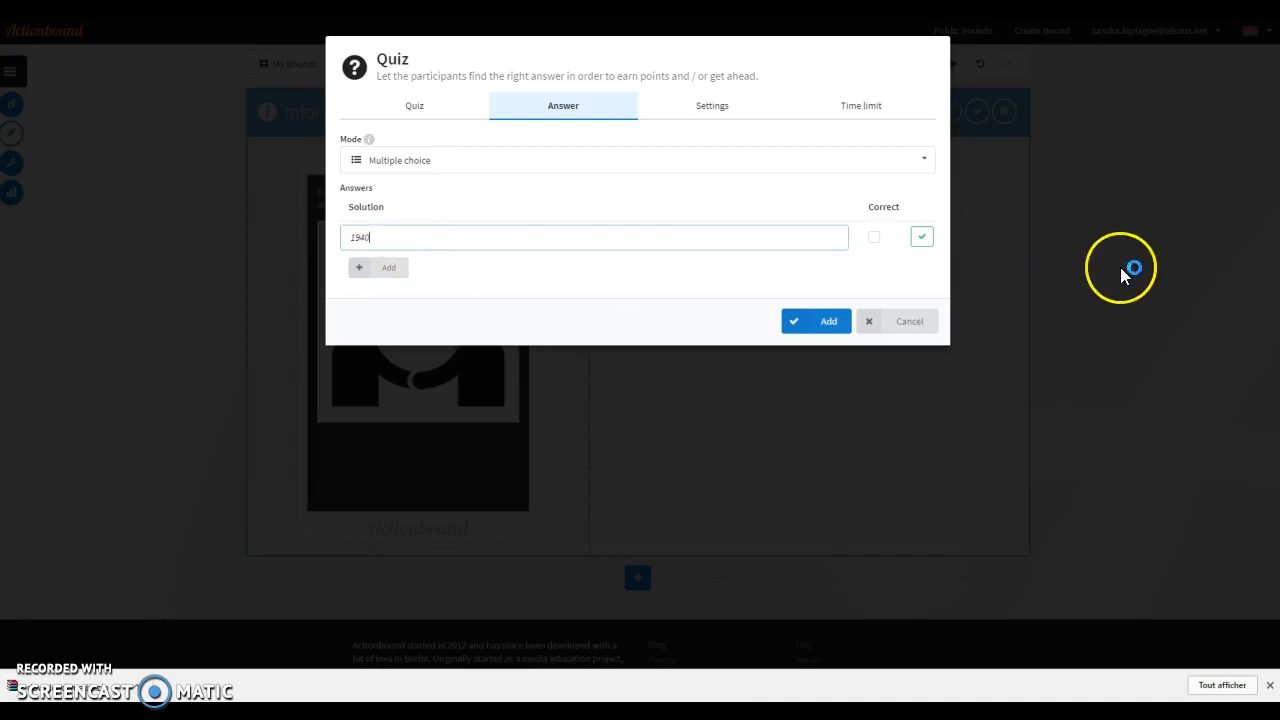
{"action": "left_click", "coordinate": [378, 268]}
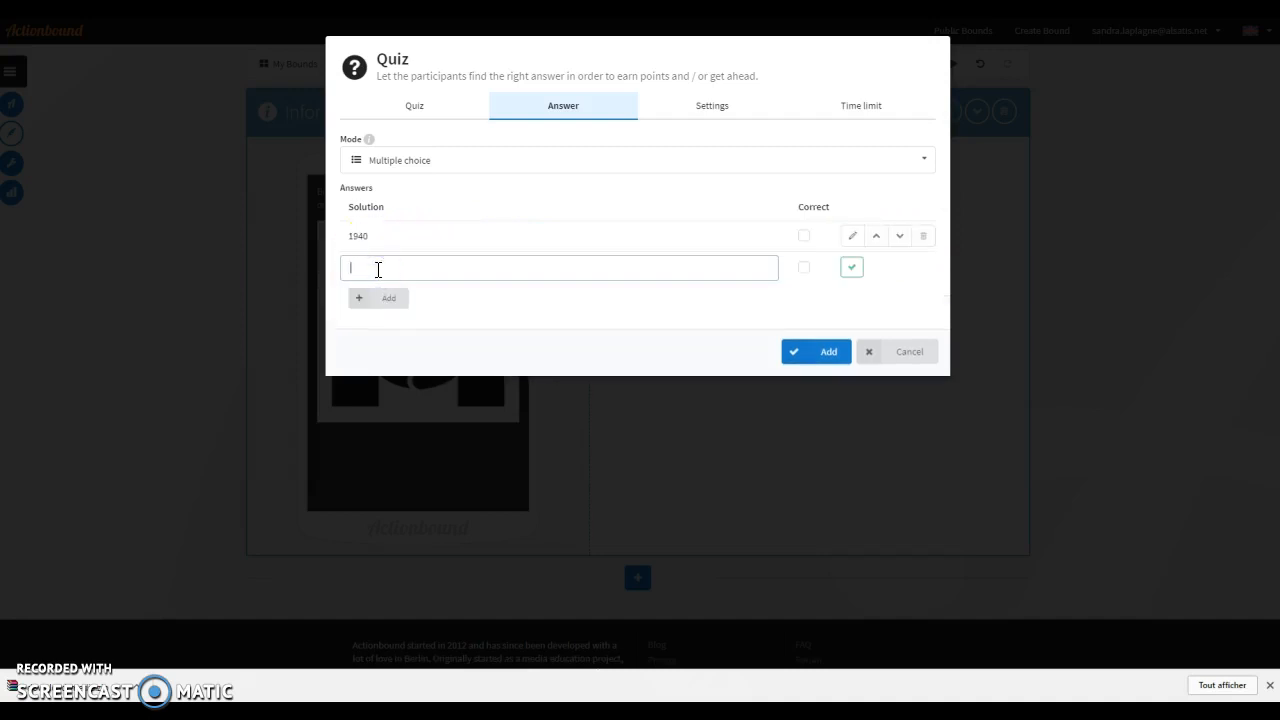
{"action": "left_click", "coordinate": [381, 271]}
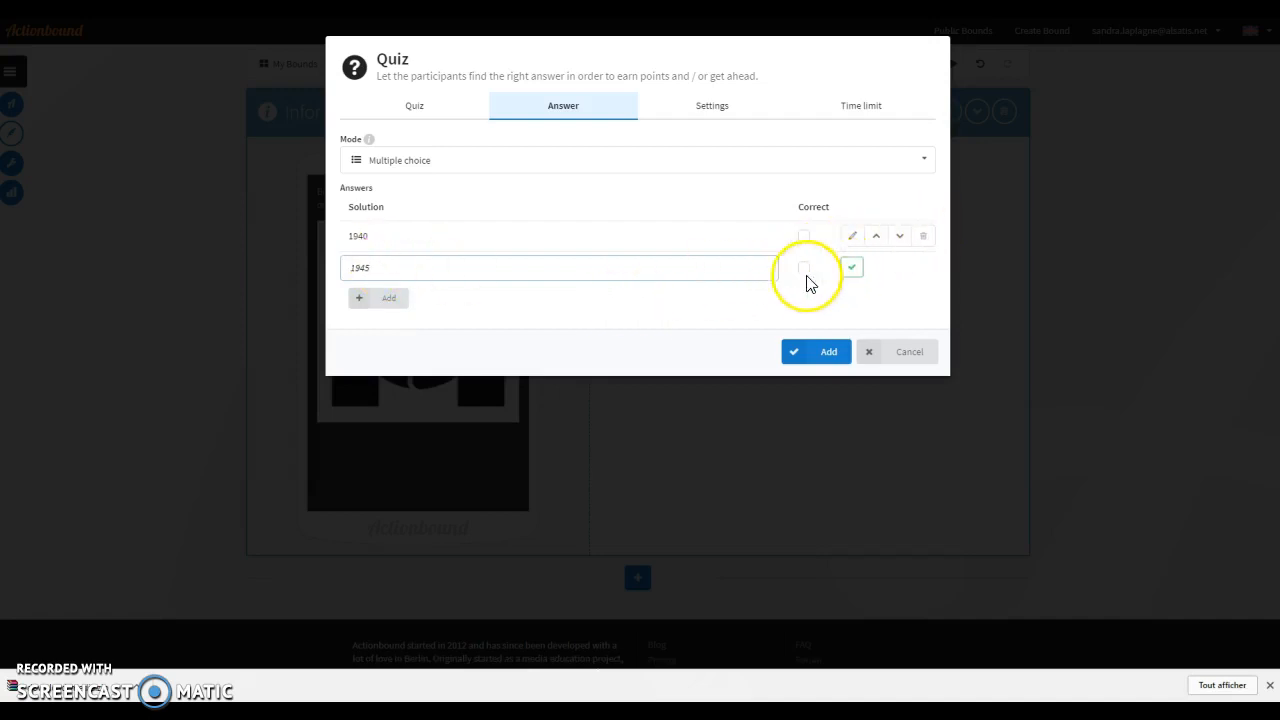
{"action": "left_click", "coordinate": [388, 297]}
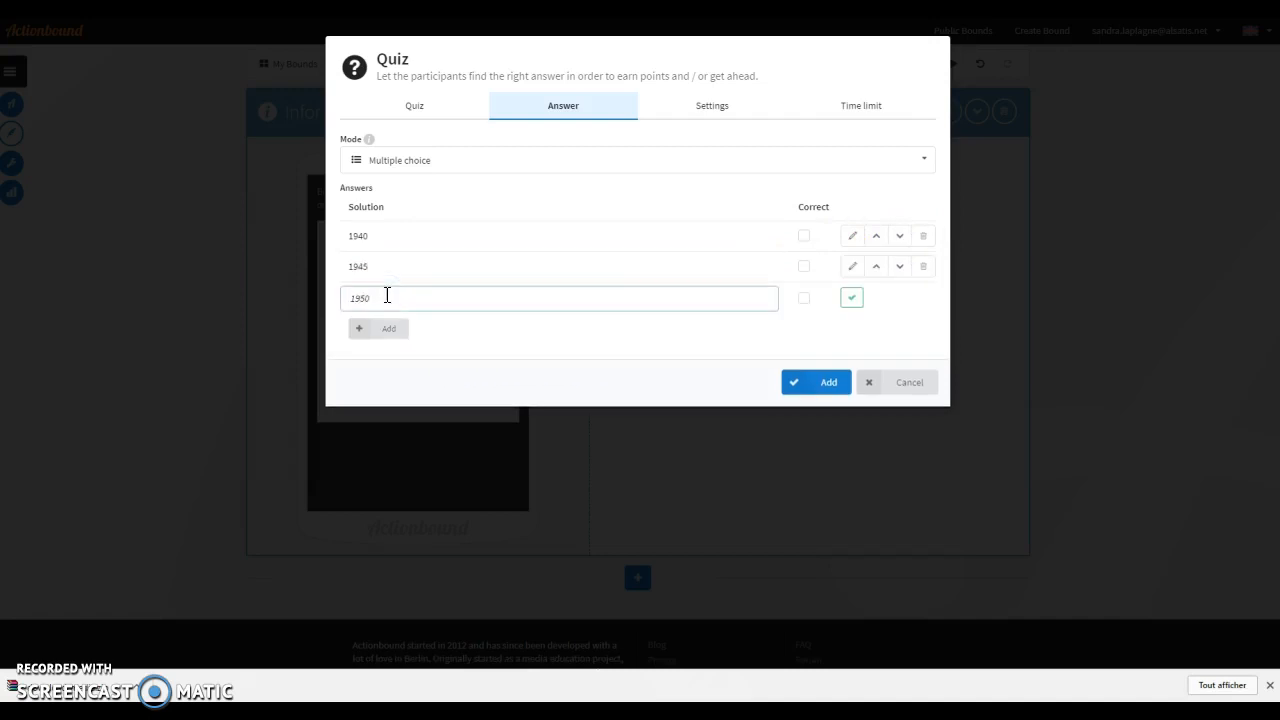
- Mark 1940 as the correct answer, then add the Quiz element and review it in the bound's content
{"action": "left_click", "coordinate": [804, 237]}
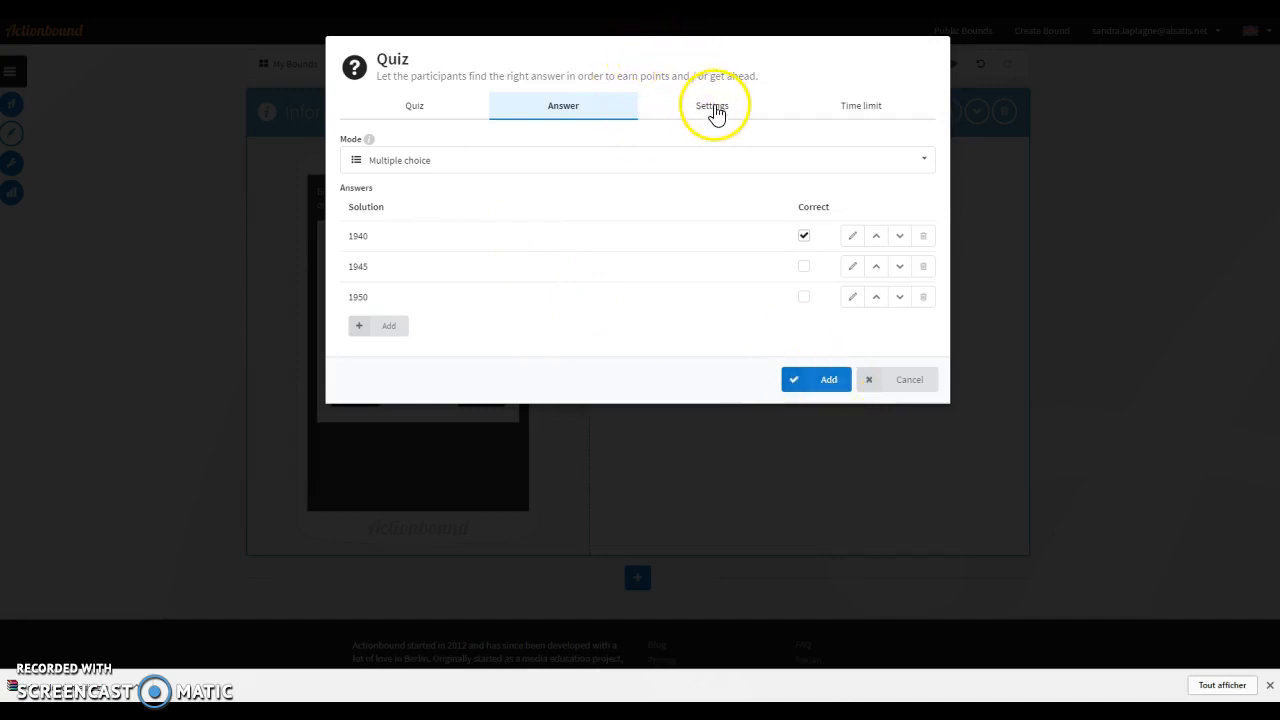
{"action": "left_click", "coordinate": [829, 380]}
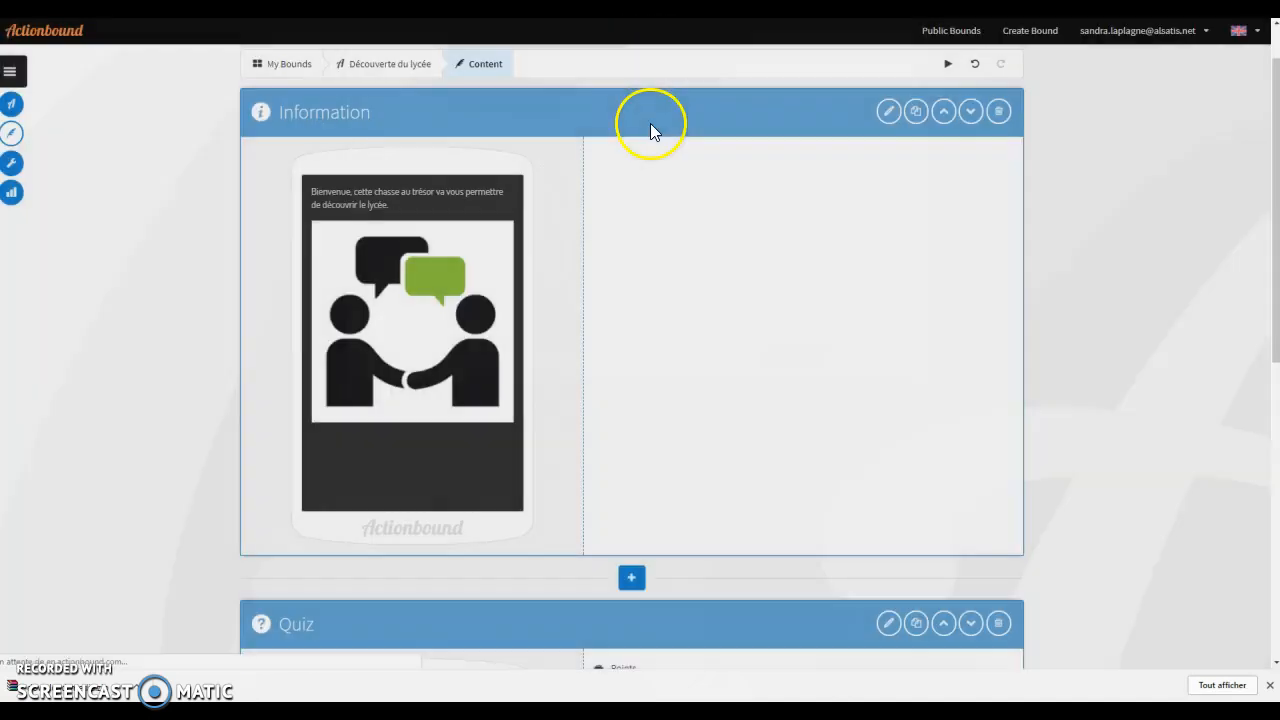
{"action": "scroll", "coordinate": [523, 451], "scroll_direction": "down", "scroll_amount": 2}
{"action": "scroll", "coordinate": [523, 455], "scroll_direction": "down", "scroll_amount": 4}
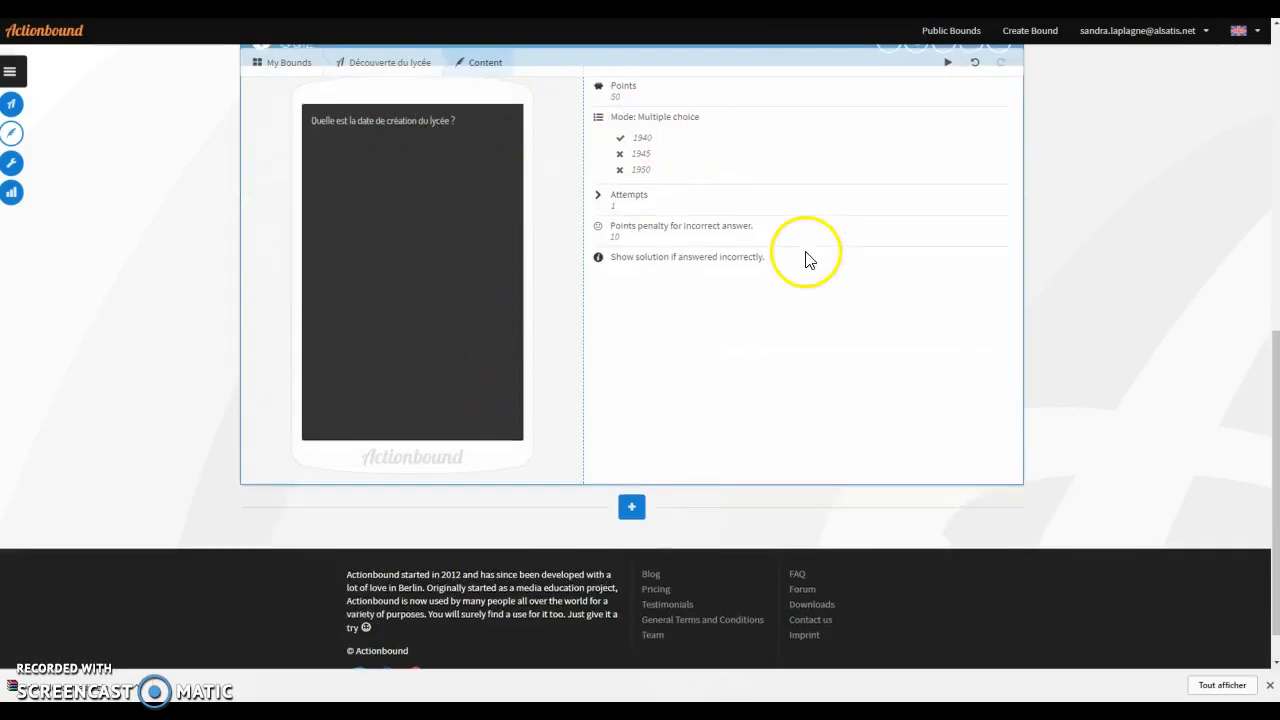
- Reopen the Quiz element for editing and insert the colourful question-mark image from the Media Library below the question
{"action": "scroll", "coordinate": [806, 260], "scroll_direction": "up", "scroll_amount": 1}
{"action": "left_click", "coordinate": [887, 178]}
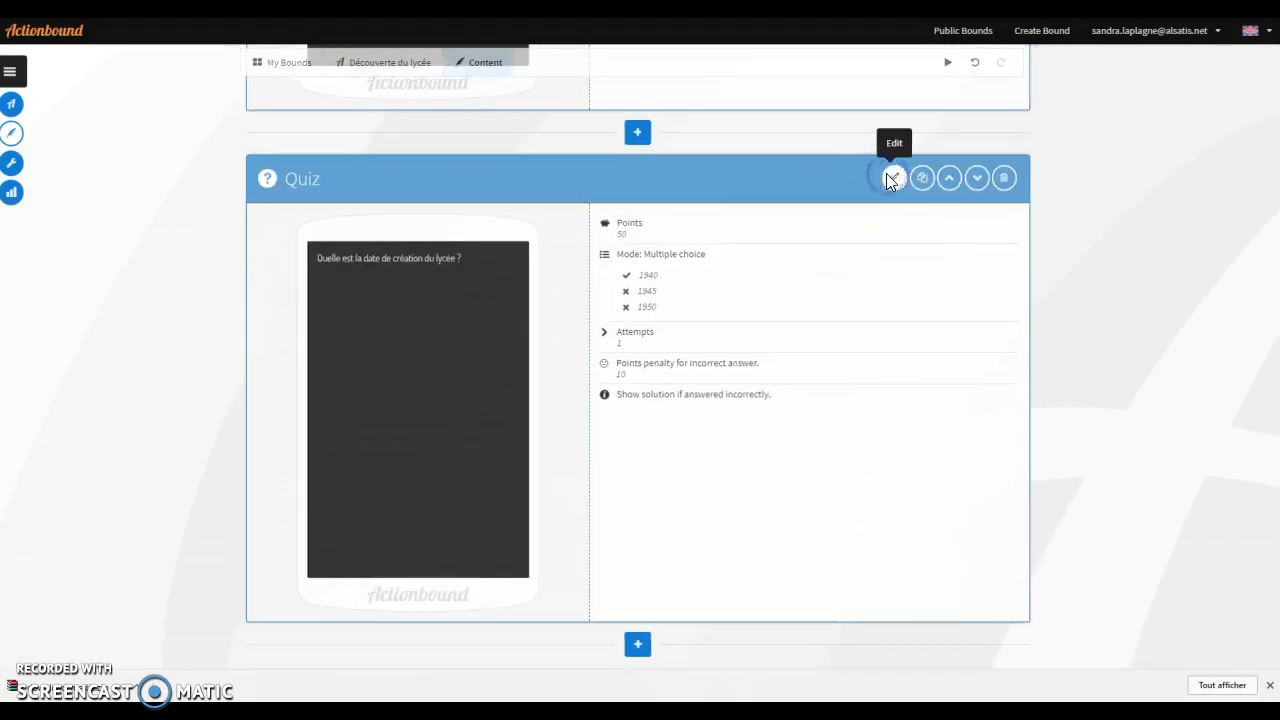
{"action": "left_click", "coordinate": [537, 195]}
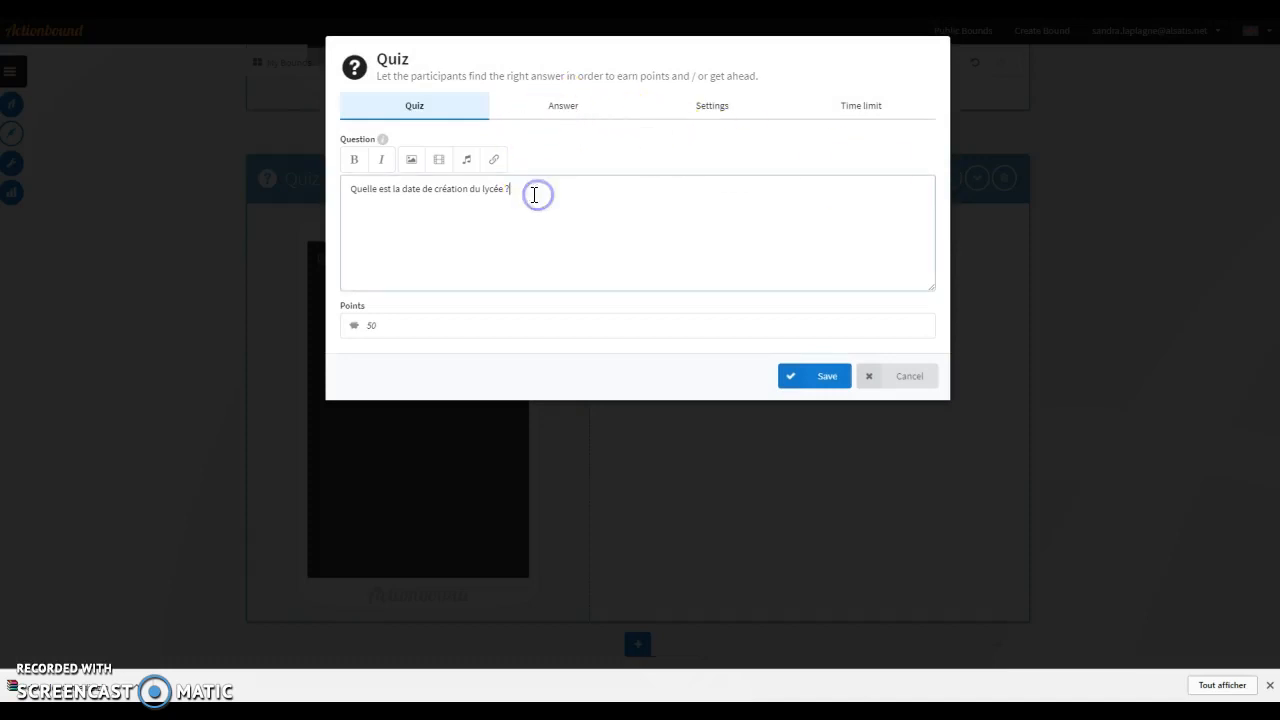
{"action": "left_click", "coordinate": [412, 159]}
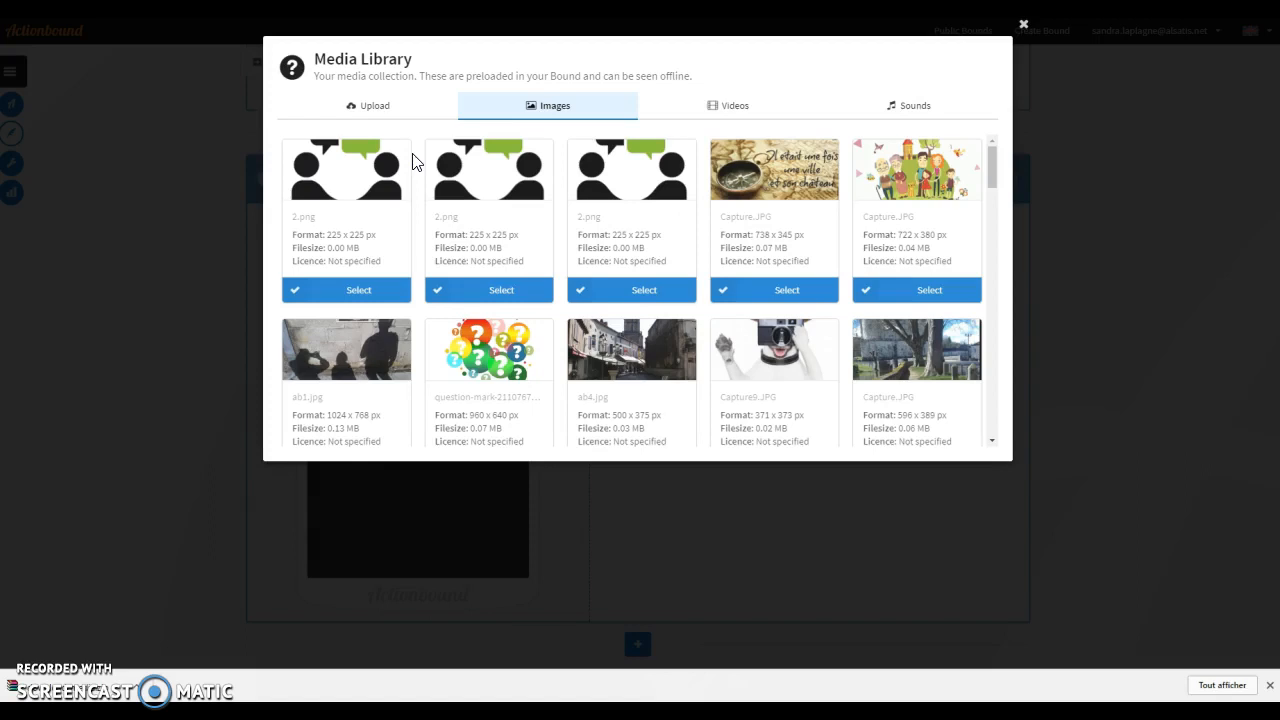
{"action": "left_click", "coordinate": [500, 345]}
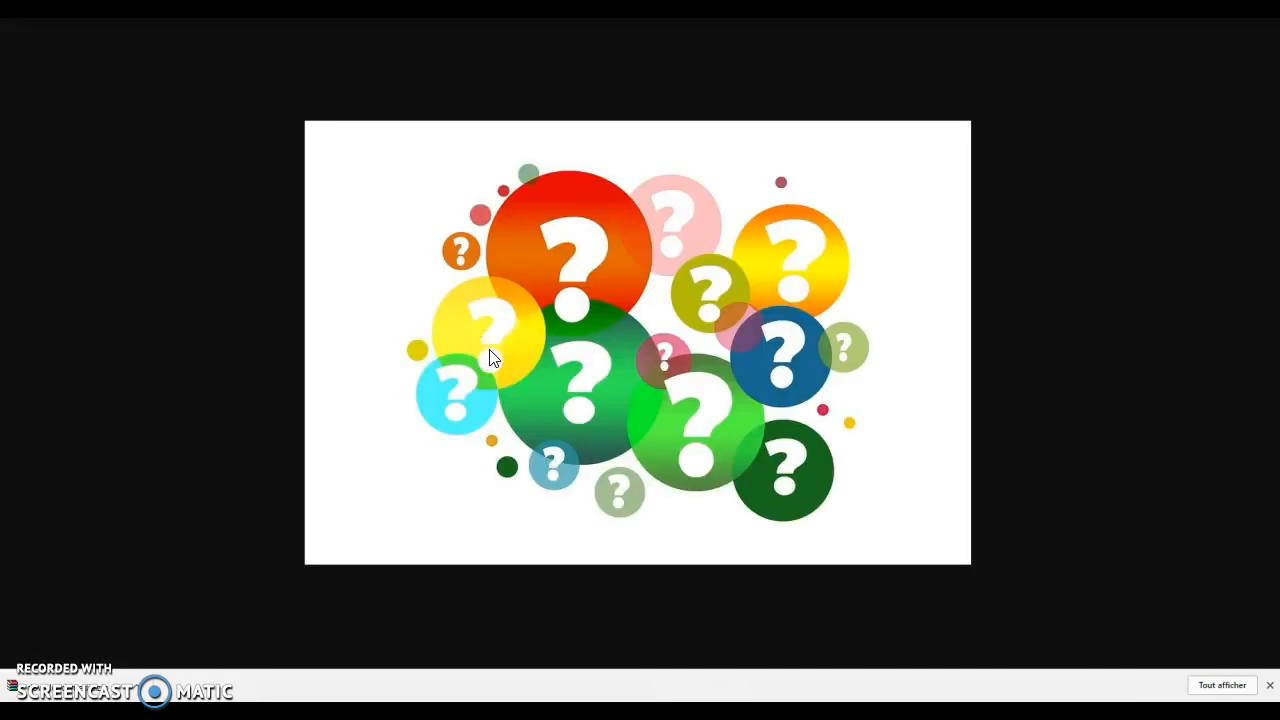
{"action": "key", "text": "Escape"}
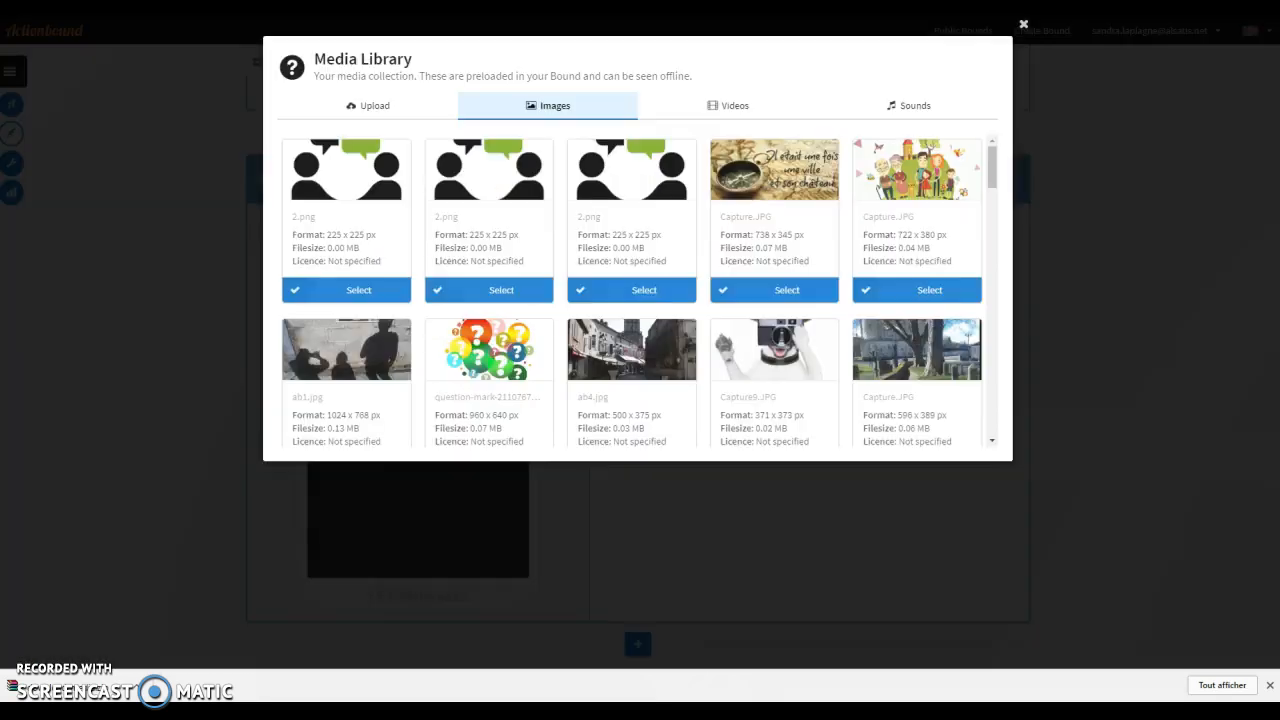
{"action": "scroll", "coordinate": [498, 390], "scroll_direction": "down", "scroll_amount": 3}
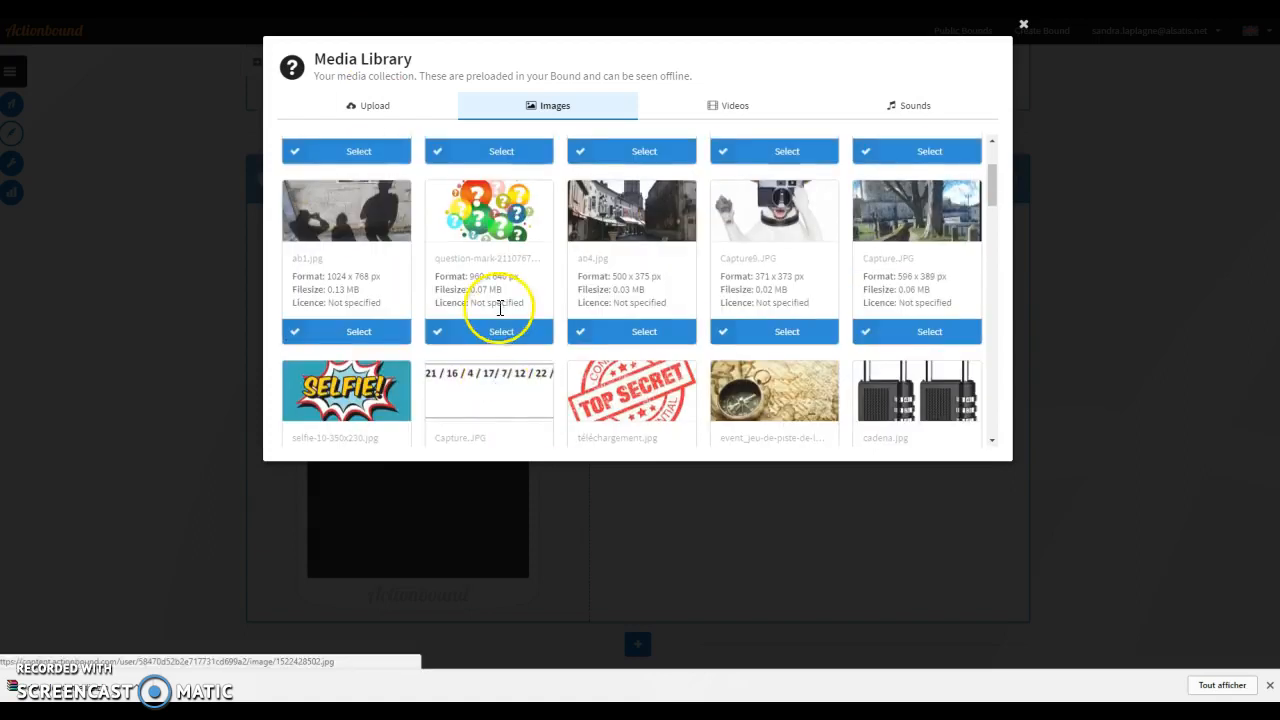
{"action": "left_click", "coordinate": [501, 331]}
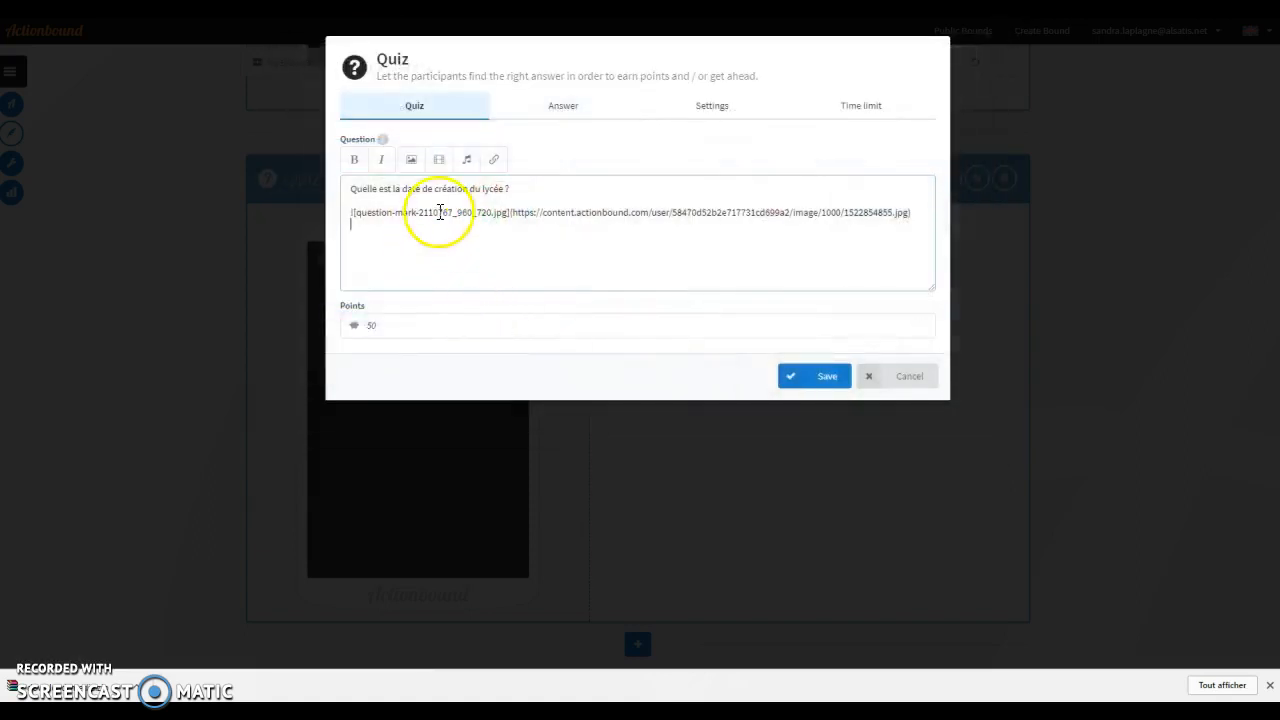
- In the quiz settings, allow 2 attempts with a 20-point penalty for an incorrect answer, and disable showing the solution if answered incorrectly
{"action": "left_click", "coordinate": [563, 107]}
{"action": "left_click", "coordinate": [708, 110]}
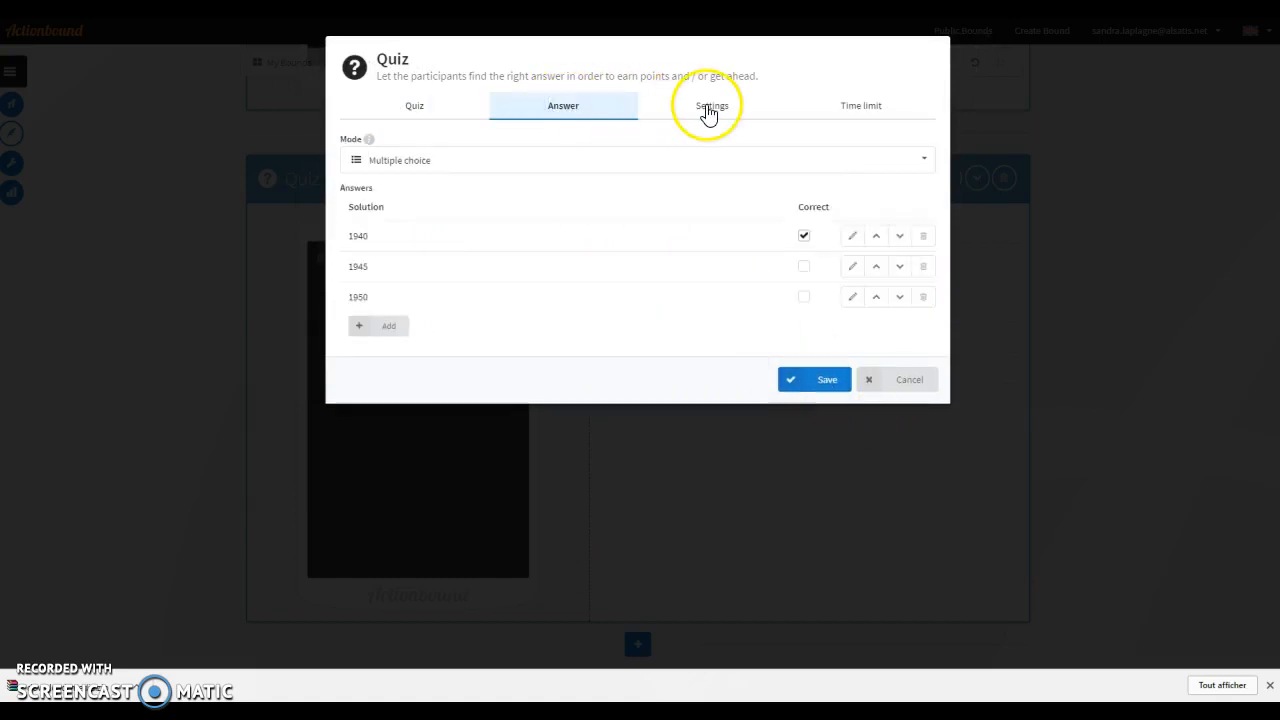
{"action": "left_click", "coordinate": [708, 110]}
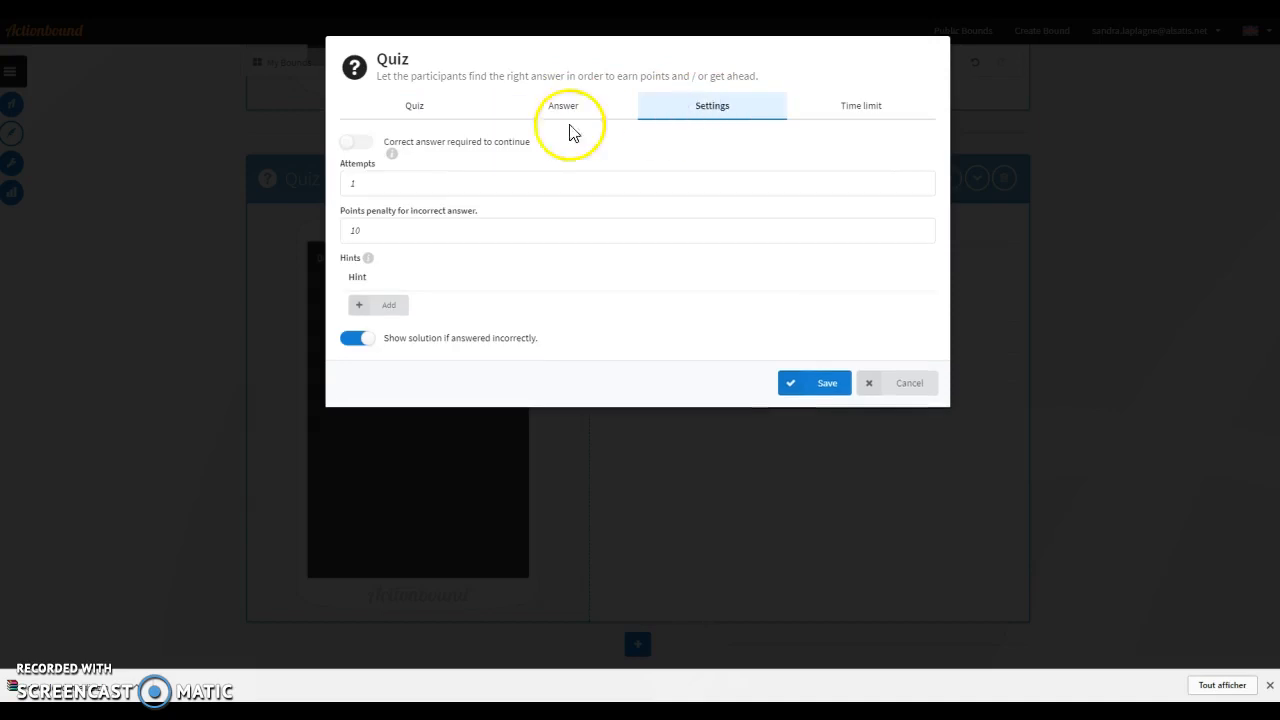
{"action": "left_click", "coordinate": [372, 150]}
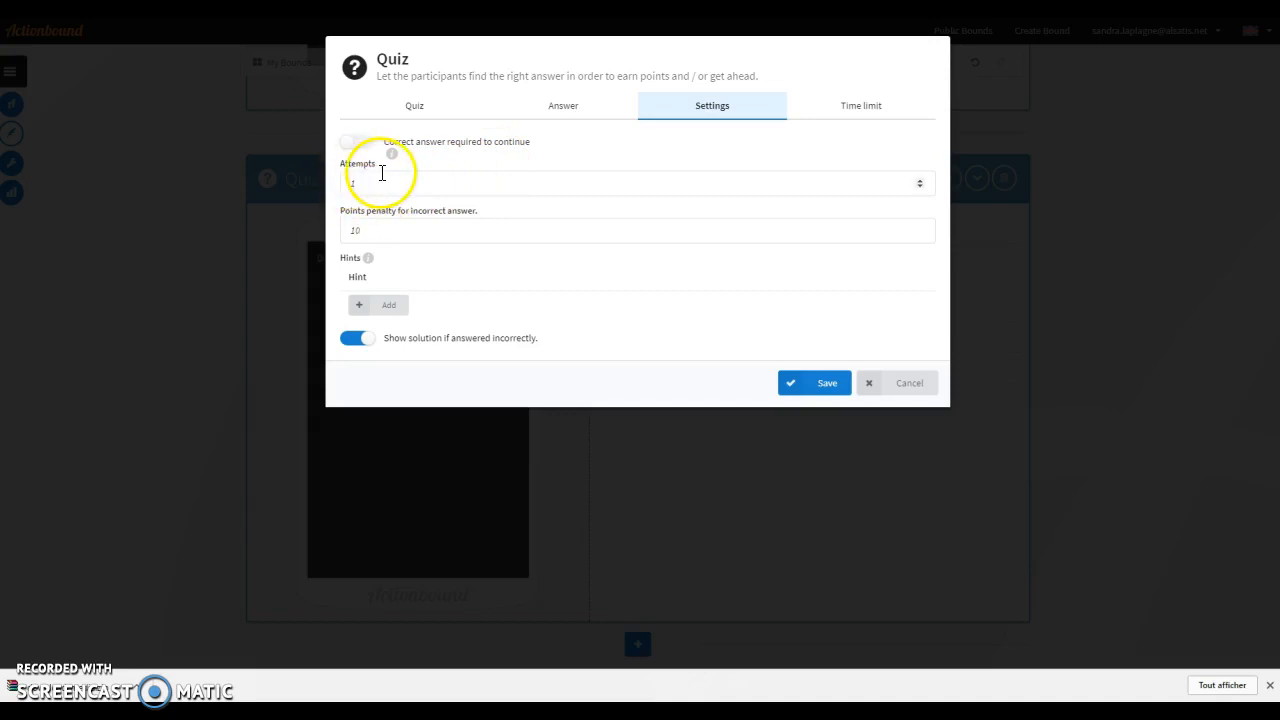
{"action": "left_click", "coordinate": [920, 181]}
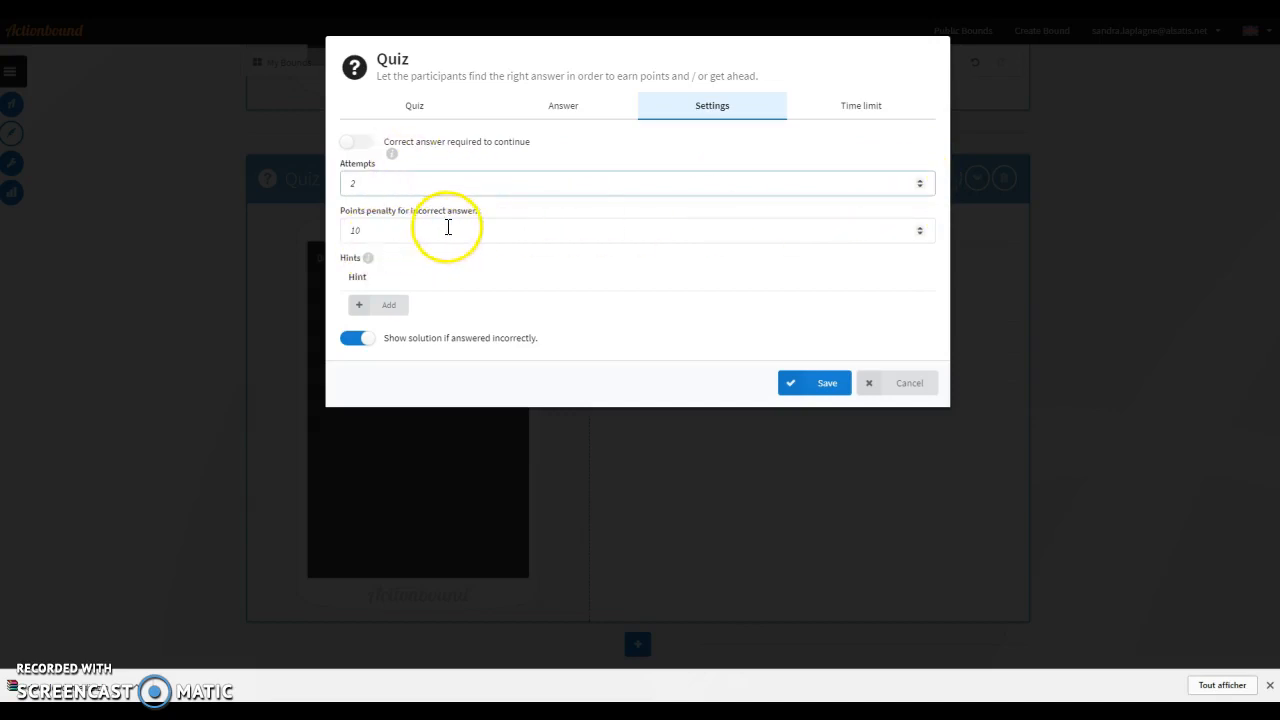
{"action": "left_click", "coordinate": [920, 227]}
{"action": "double_click", "coordinate": [357, 229]}
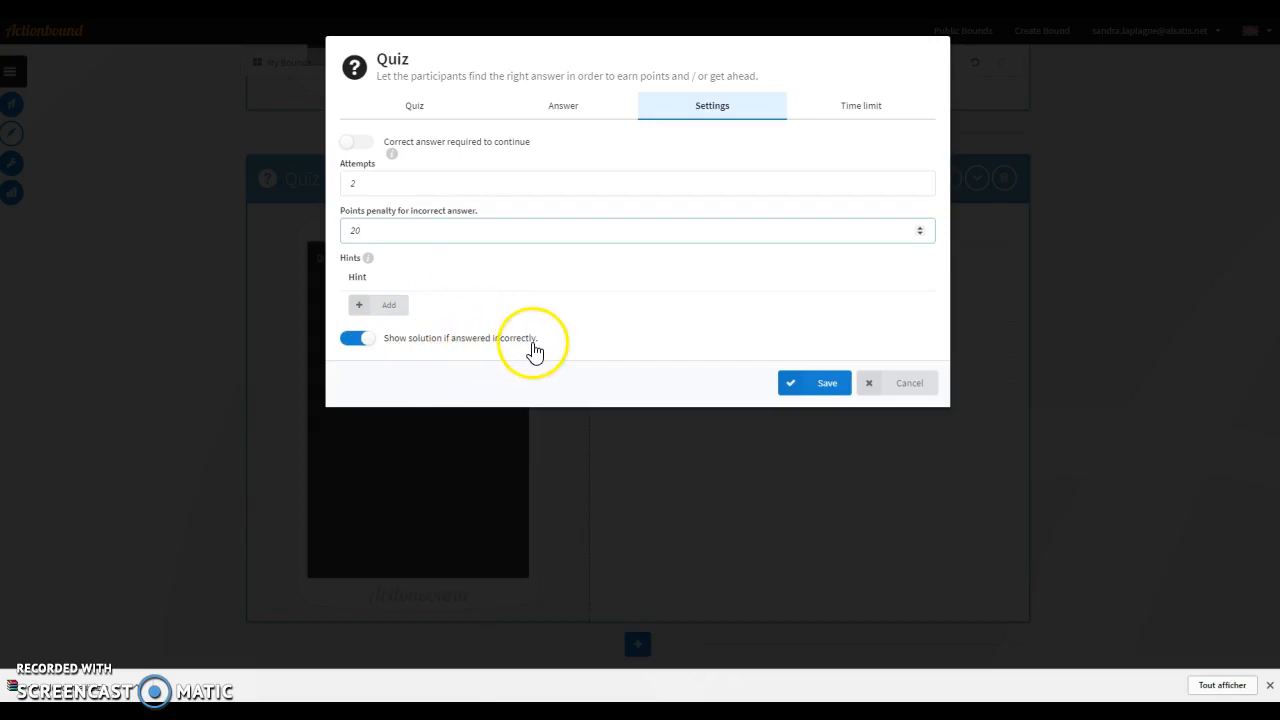
{"action": "left_click", "coordinate": [348, 340]}
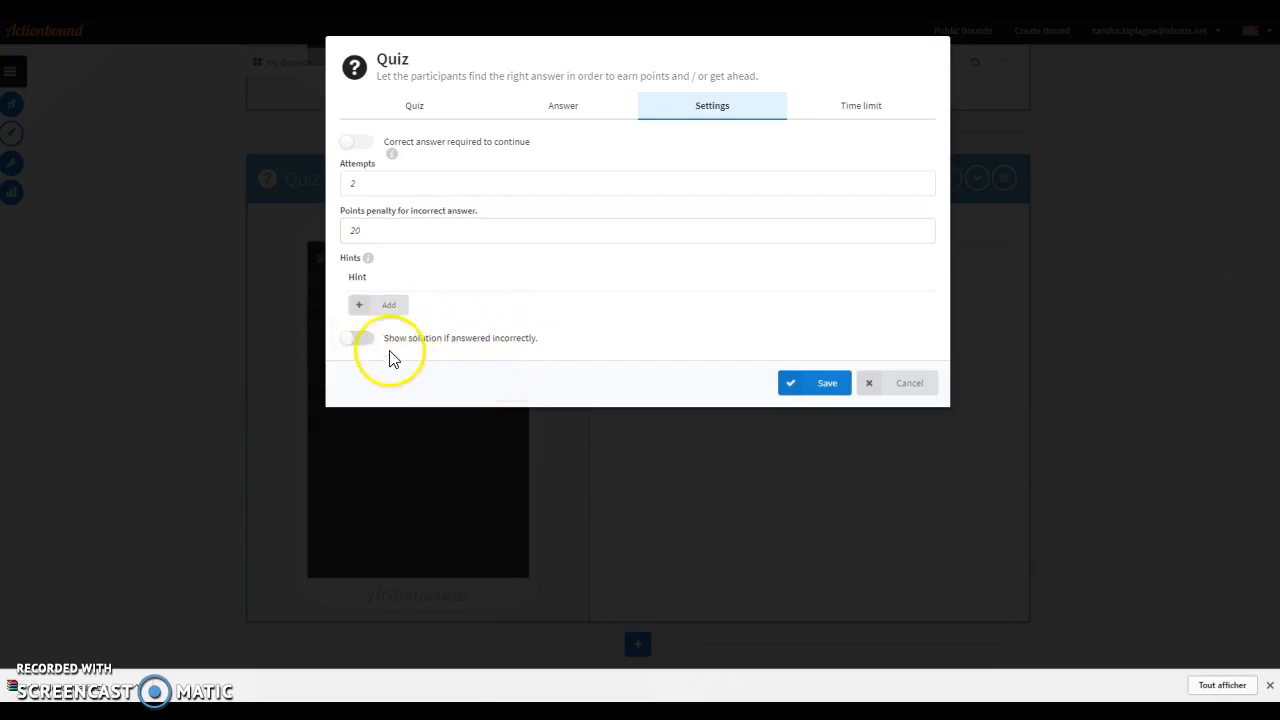
{"action": "left_click", "coordinate": [874, 110]}
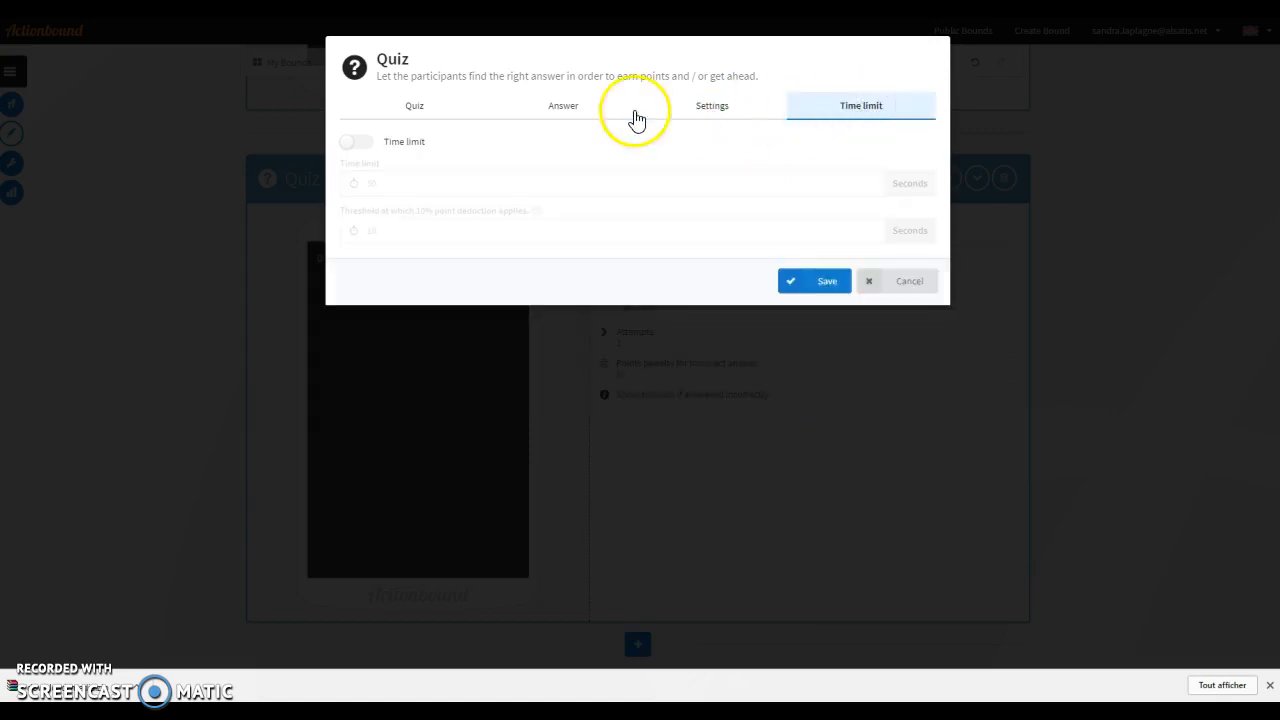
{"action": "left_click", "coordinate": [363, 143]}
{"action": "left_click", "coordinate": [365, 143]}
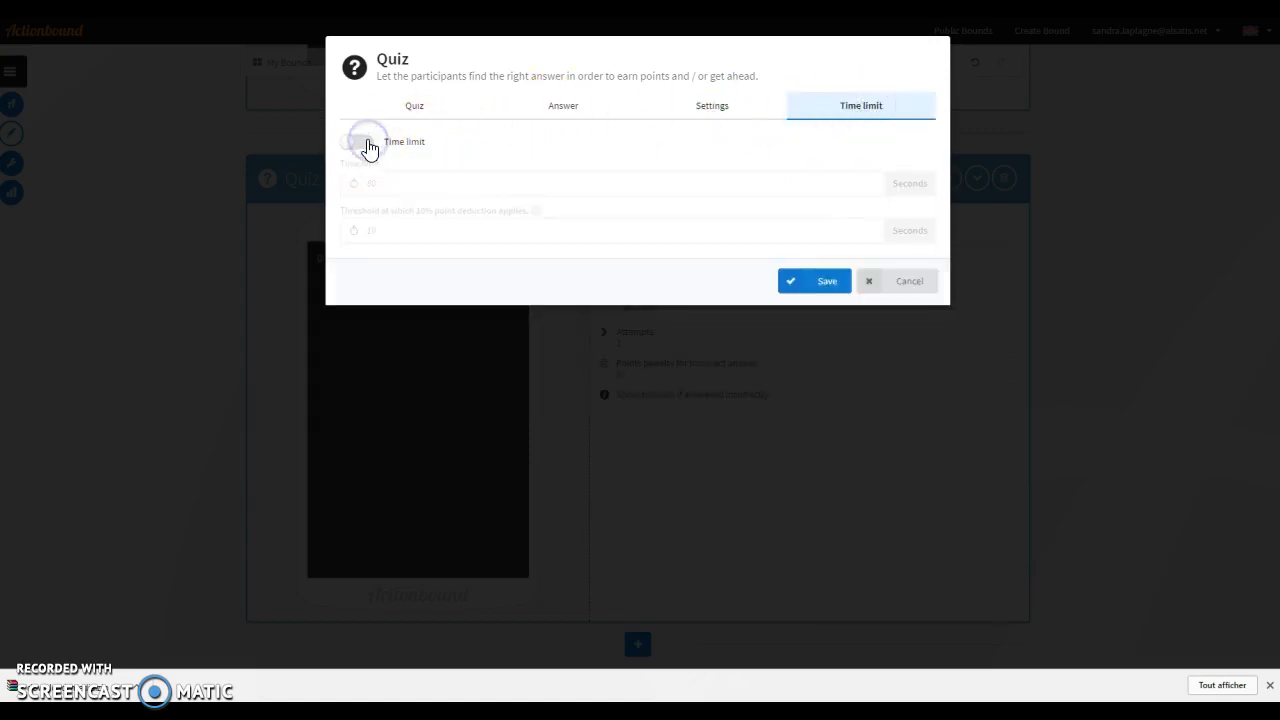
{"action": "left_click", "coordinate": [366, 143]}
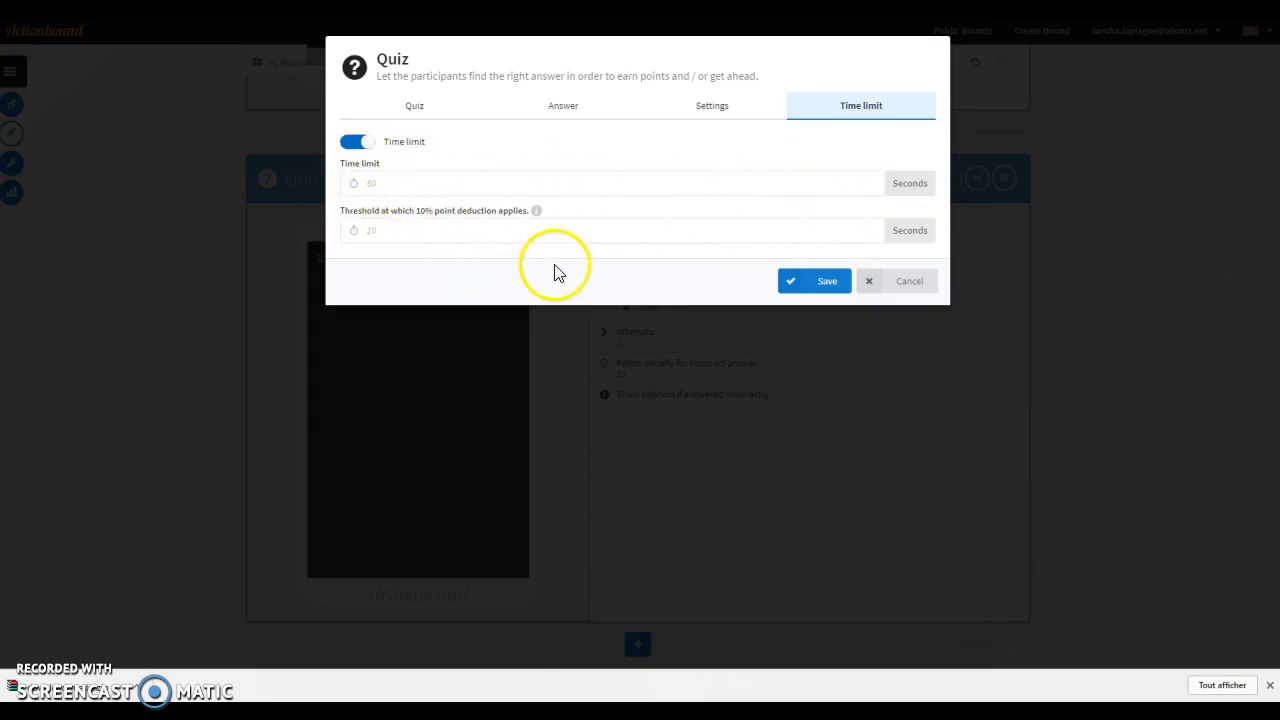
{"action": "left_click", "coordinate": [709, 112]}
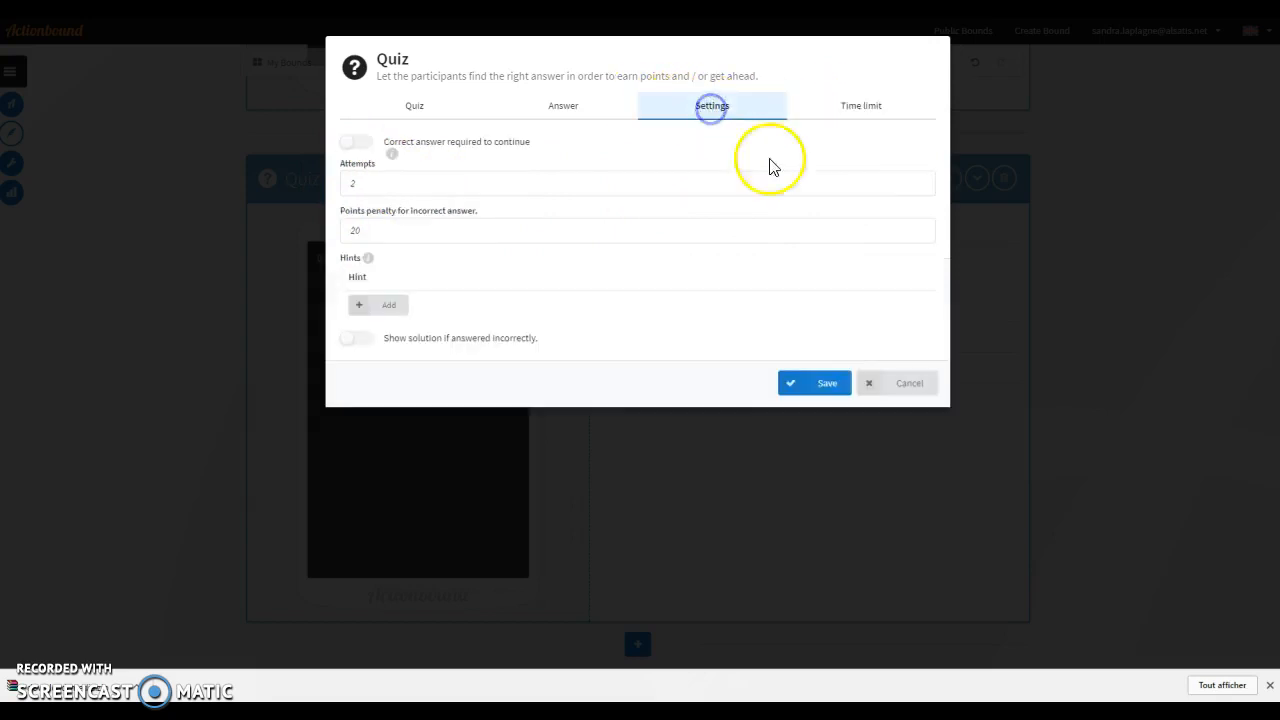
{"action": "left_click", "coordinate": [836, 389]}
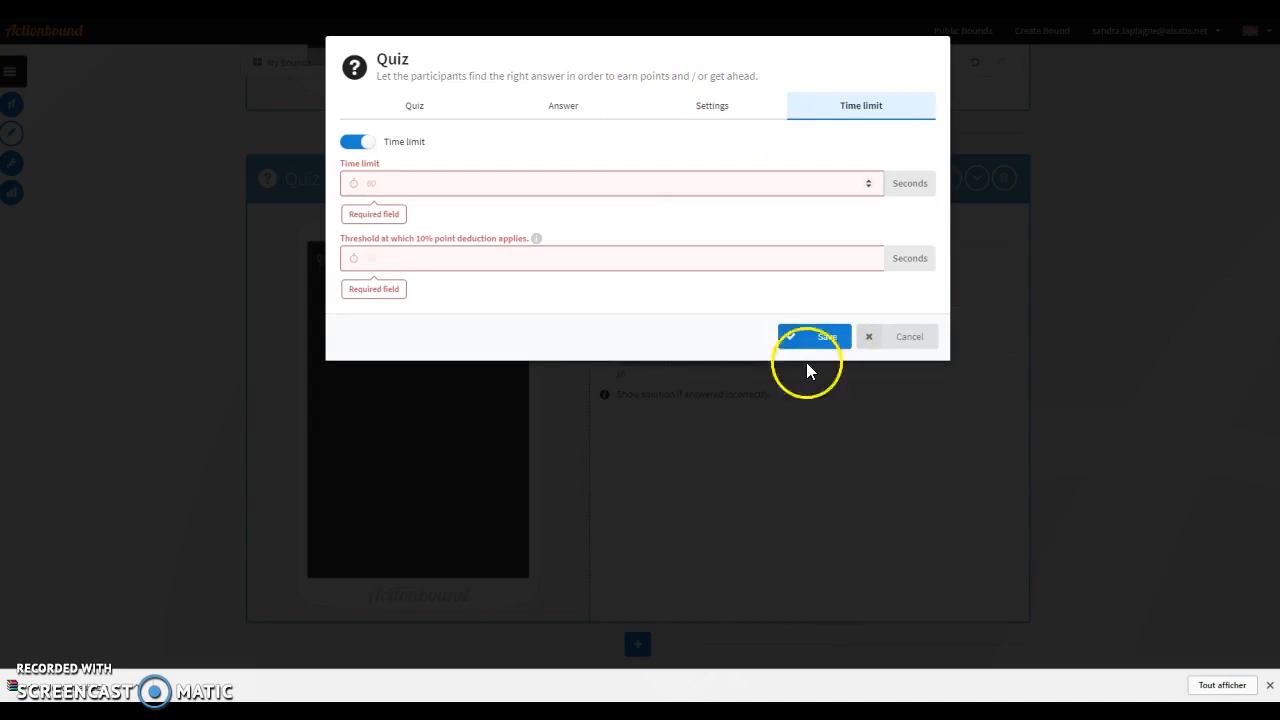
{"action": "left_click", "coordinate": [350, 143]}
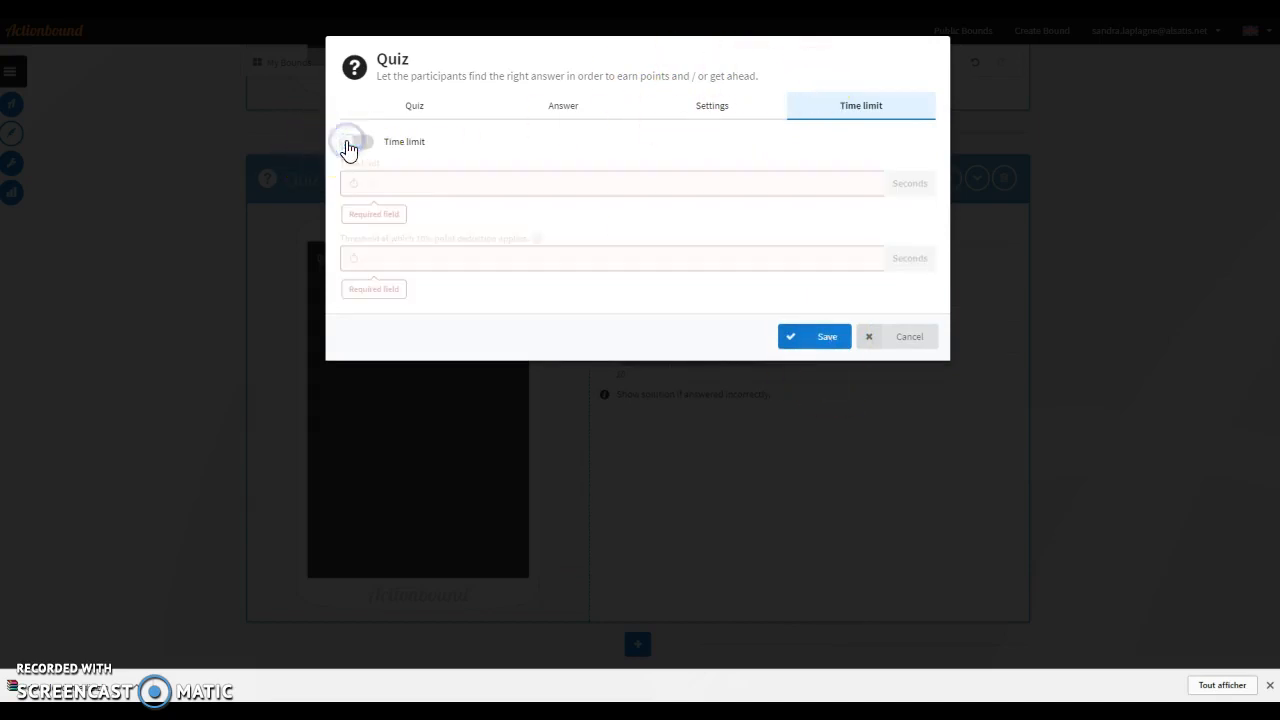
- Return to the quiz settings and save the edited Quiz element
{"action": "left_click", "coordinate": [711, 108]}
{"action": "left_click", "coordinate": [833, 389]}
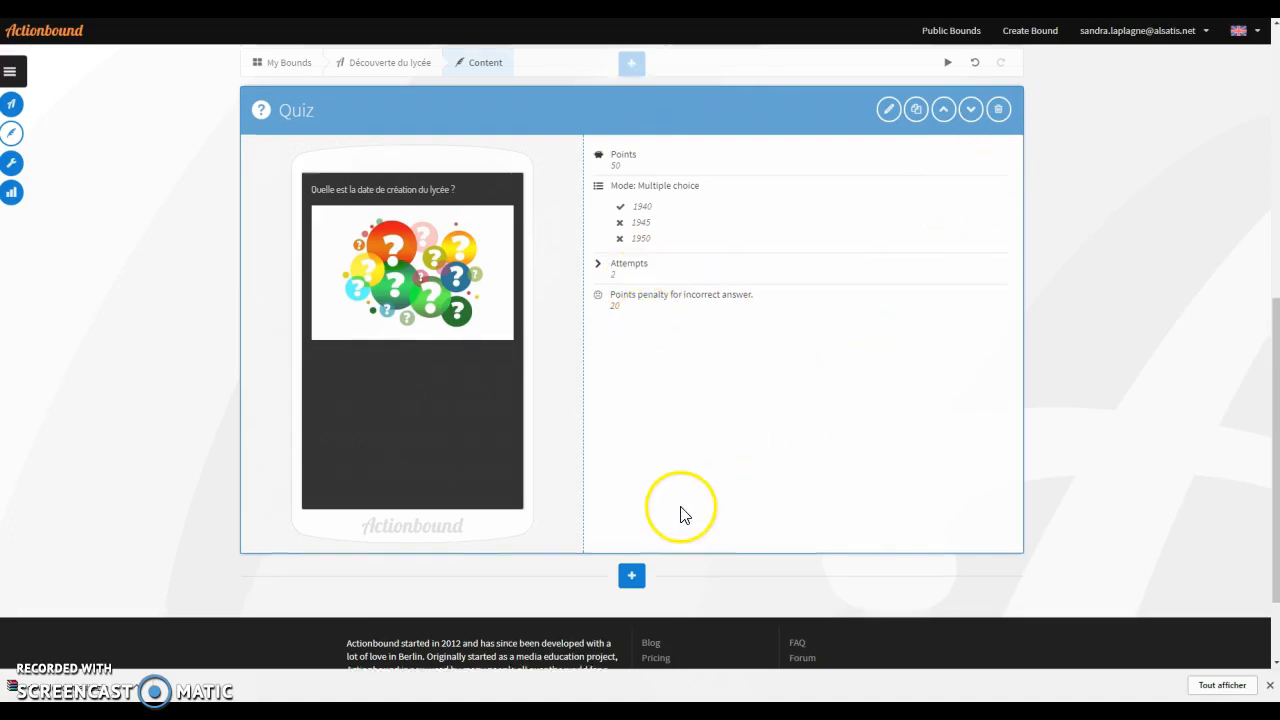
- Start a Mission element below the Quiz one, with the briefing "Prendre un selfie de votre équipe"
{"action": "scroll", "coordinate": [640, 490], "scroll_direction": "down", "scroll_amount": 1}
{"action": "scroll", "coordinate": [625, 470], "scroll_direction": "down", "scroll_amount": 1}
{"action": "left_click", "coordinate": [631, 463]}
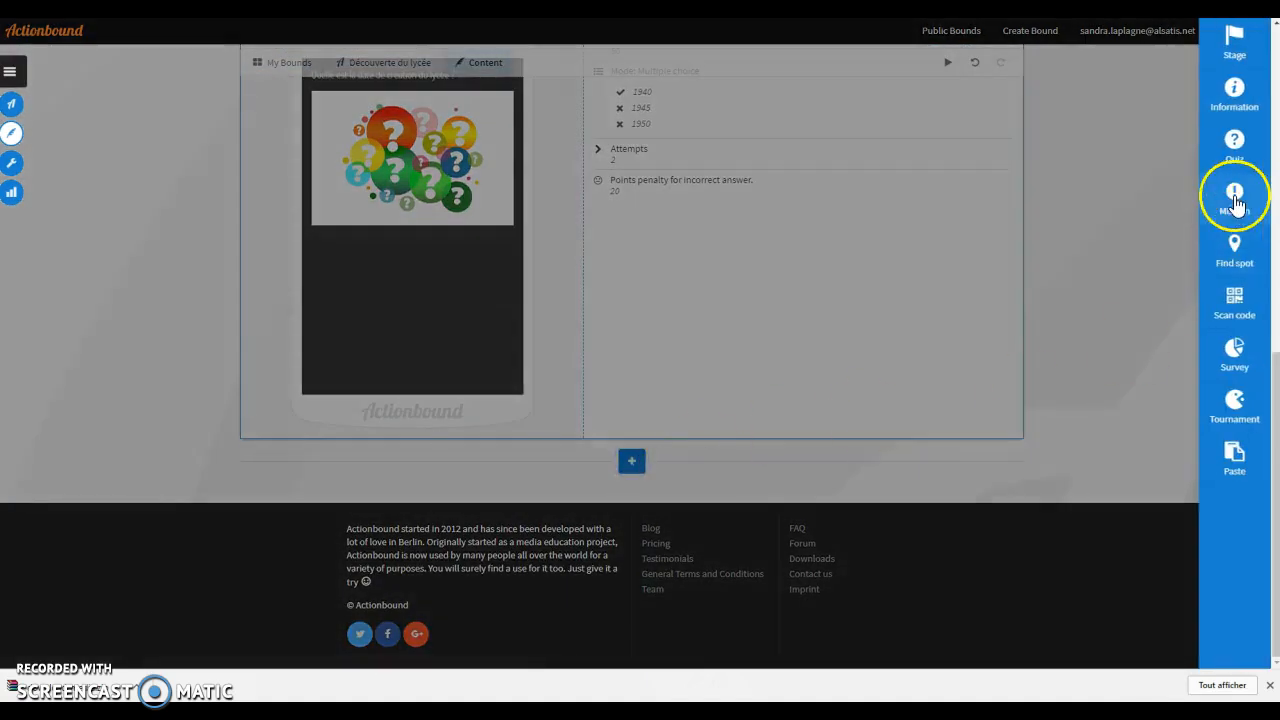
{"action": "left_click", "coordinate": [1235, 198]}
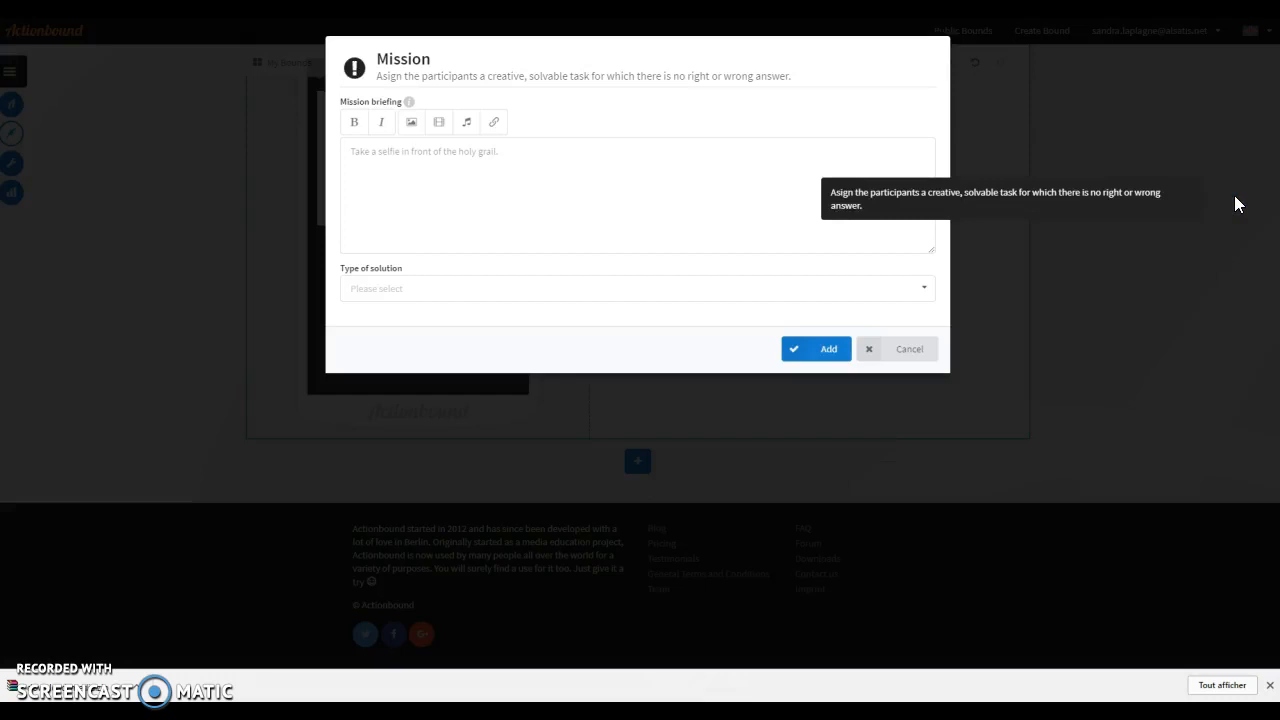
{"action": "left_click", "coordinate": [458, 160]}
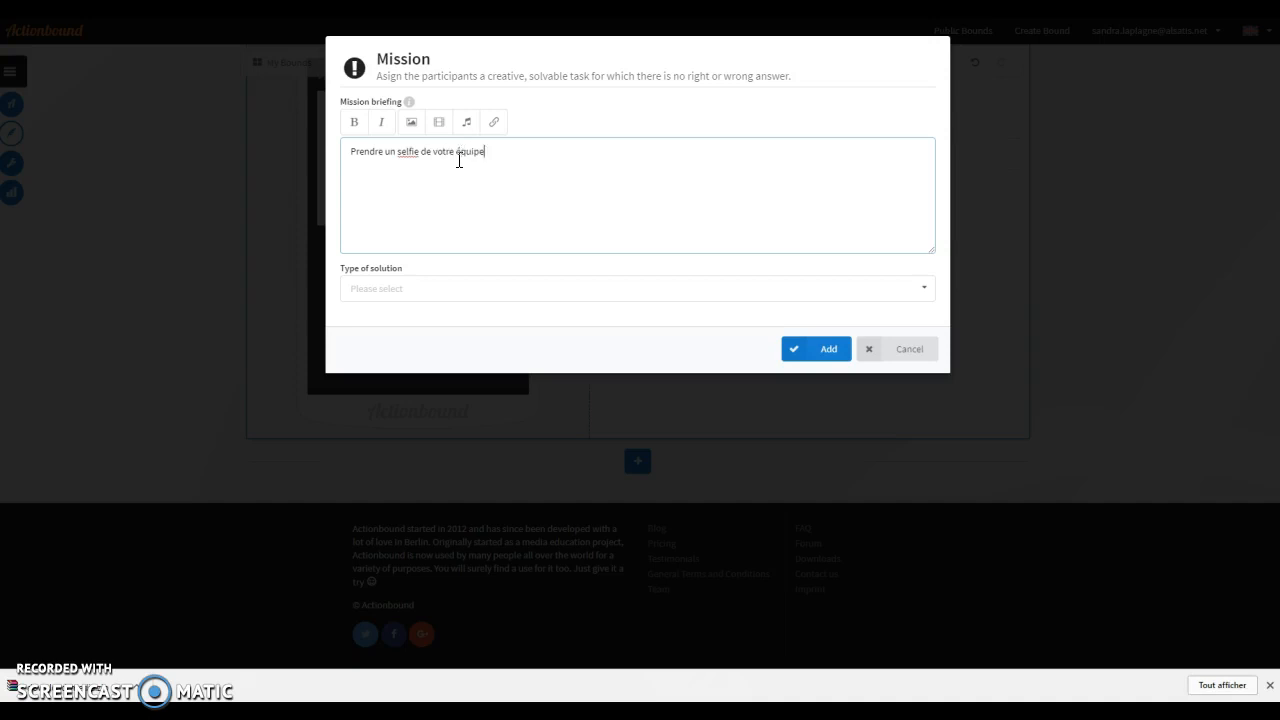
- Insert the image Capture9.JPG from the Media Library below the mission briefing text
{"action": "left_click", "coordinate": [410, 122]}
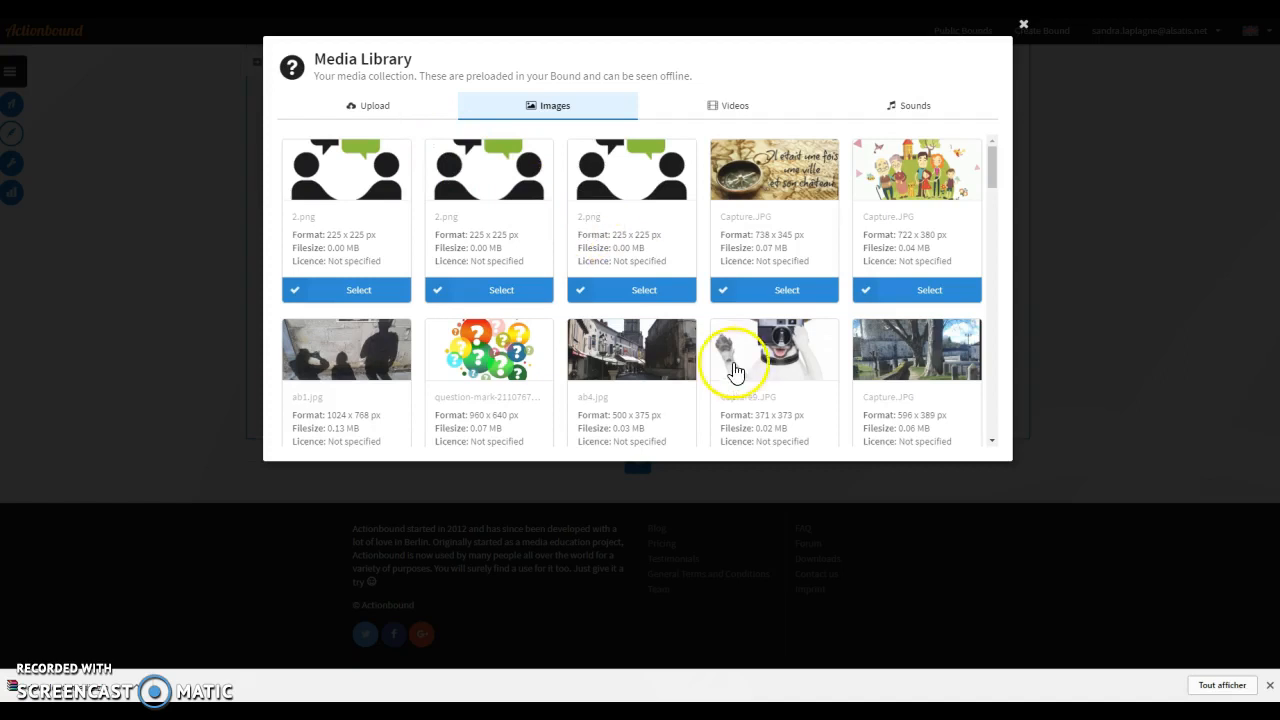
{"action": "scroll", "coordinate": [786, 346], "scroll_direction": "down", "scroll_amount": 1}
{"action": "left_click", "coordinate": [792, 398]}
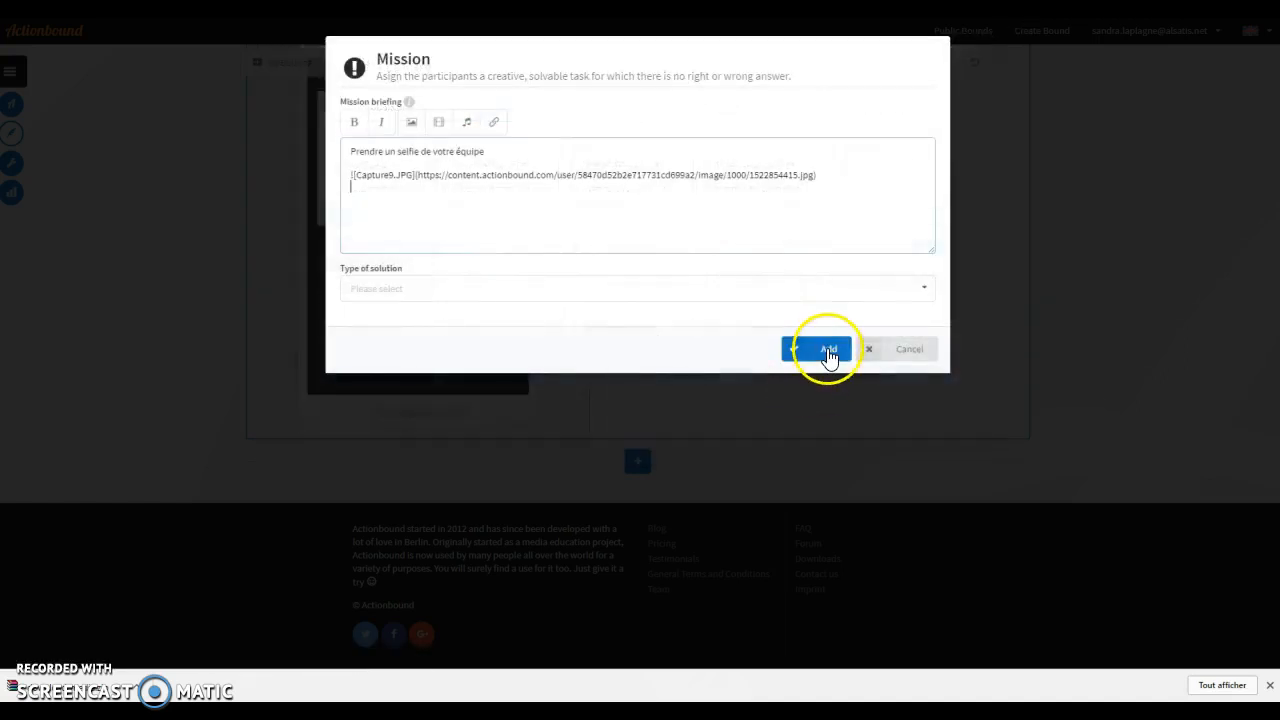
- Set the mission's type of solution to Upload picture with Camera as the picture source, and add the Mission element
{"action": "left_click", "coordinate": [928, 290]}
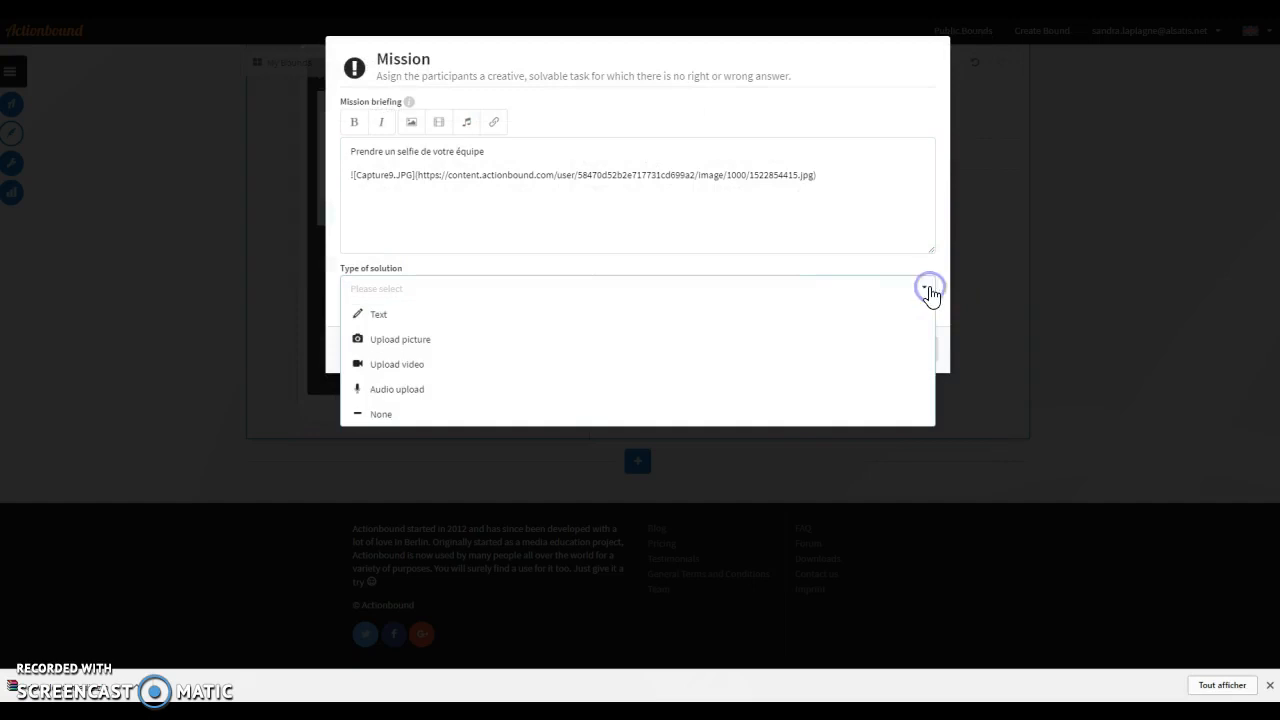
{"action": "left_click", "coordinate": [411, 341]}
{"action": "left_click", "coordinate": [929, 340]}
{"action": "left_click", "coordinate": [926, 337]}
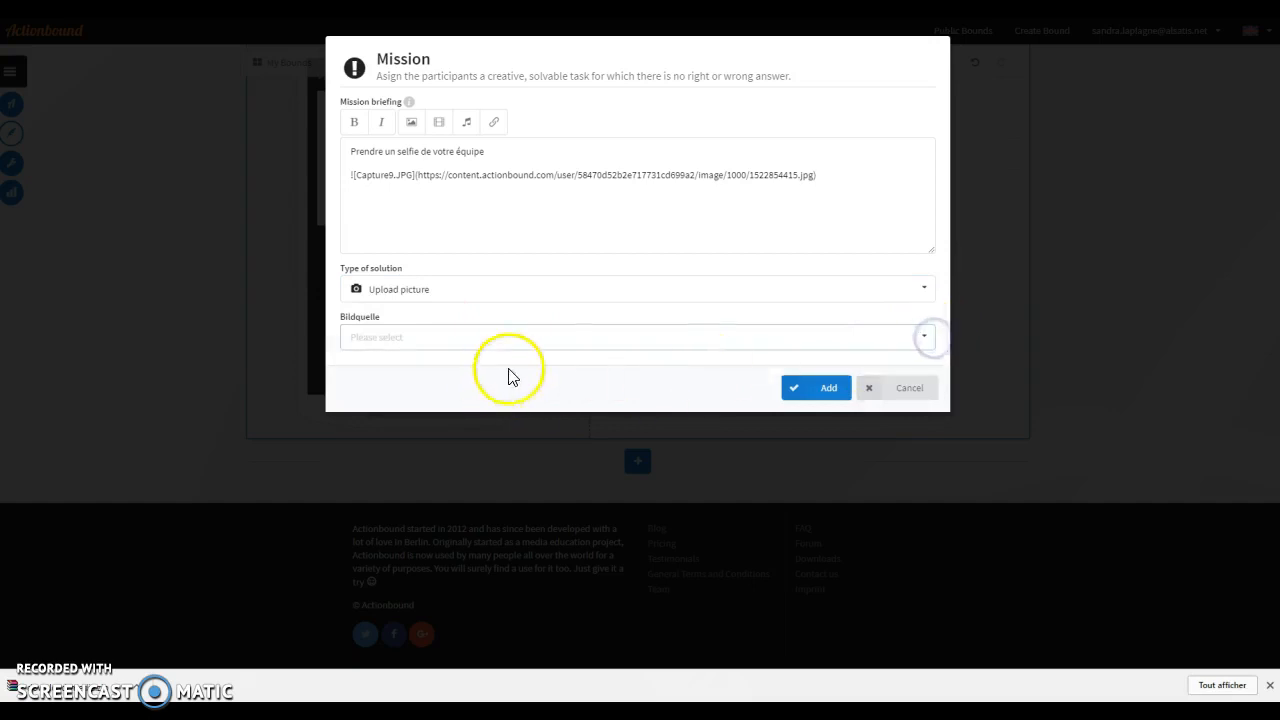
{"action": "left_click", "coordinate": [930, 340]}
{"action": "left_click", "coordinate": [384, 366]}
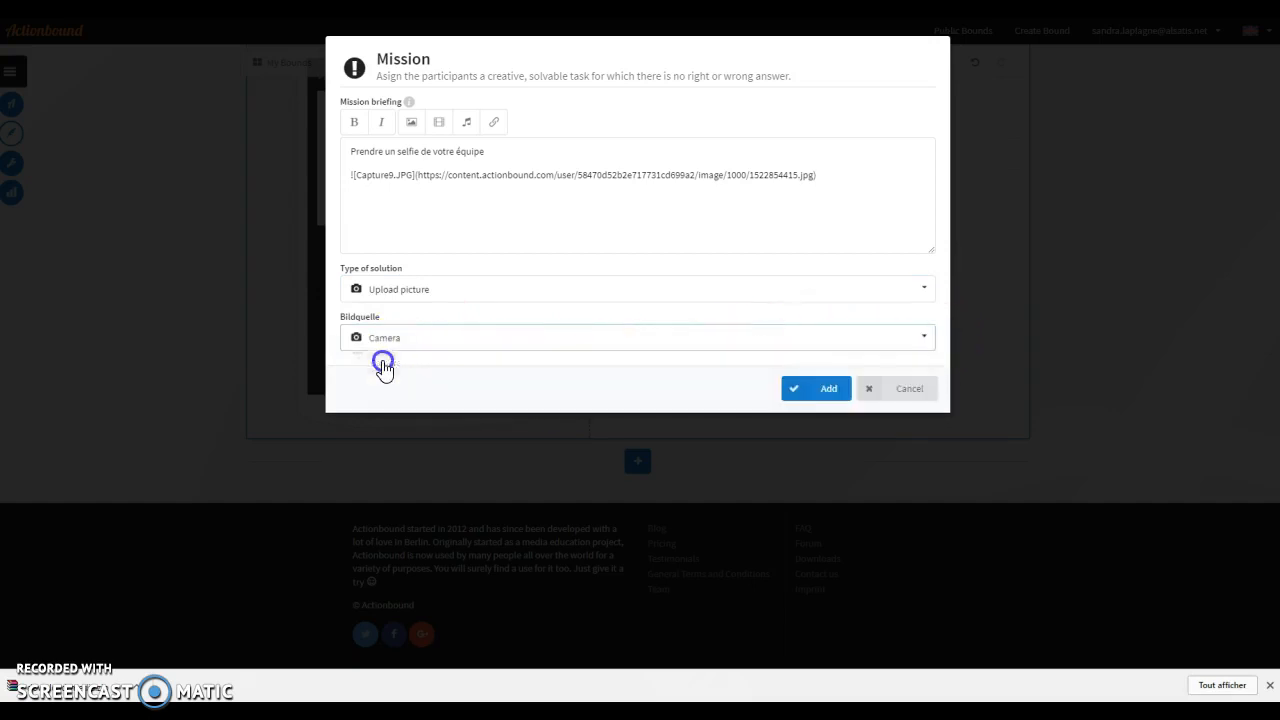
{"action": "left_click", "coordinate": [833, 392]}
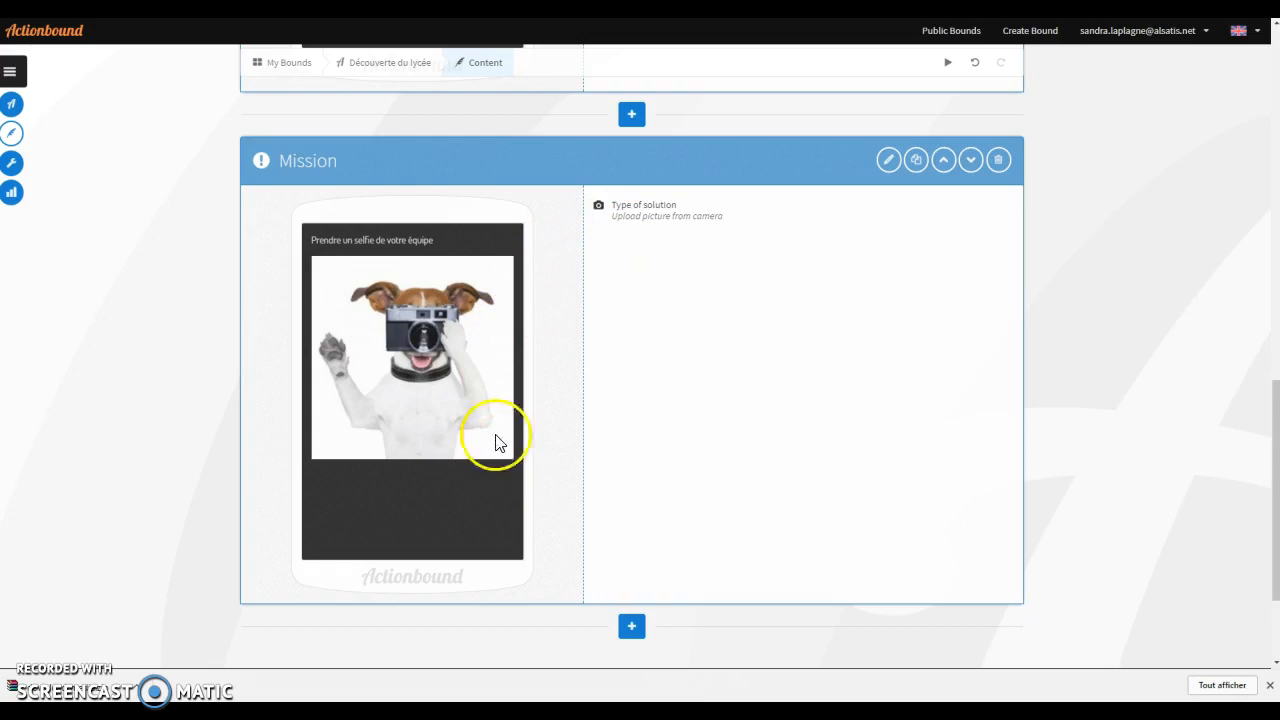
- Start a Scan code element below the Mission, with the briefing "Chercher le QR code pour récolter des points en plus !"
{"action": "scroll", "coordinate": [600, 520], "scroll_direction": "down", "scroll_amount": 2}
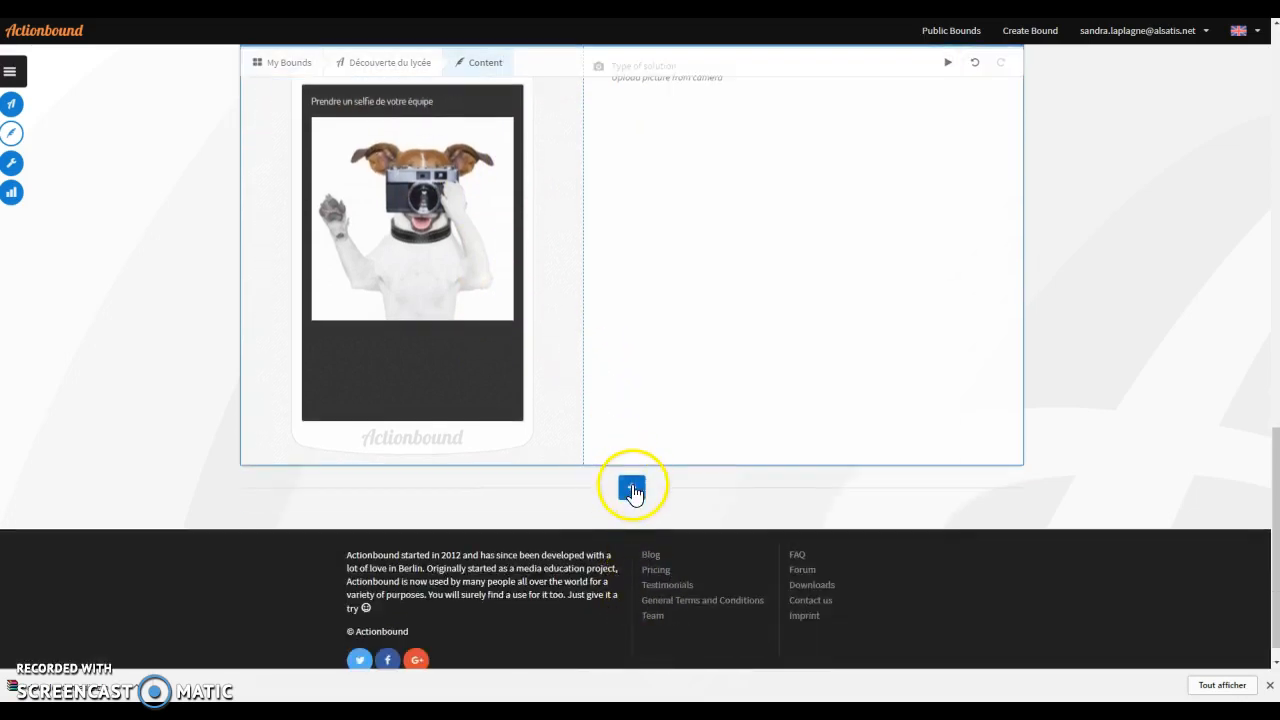
{"action": "left_click", "coordinate": [632, 488]}
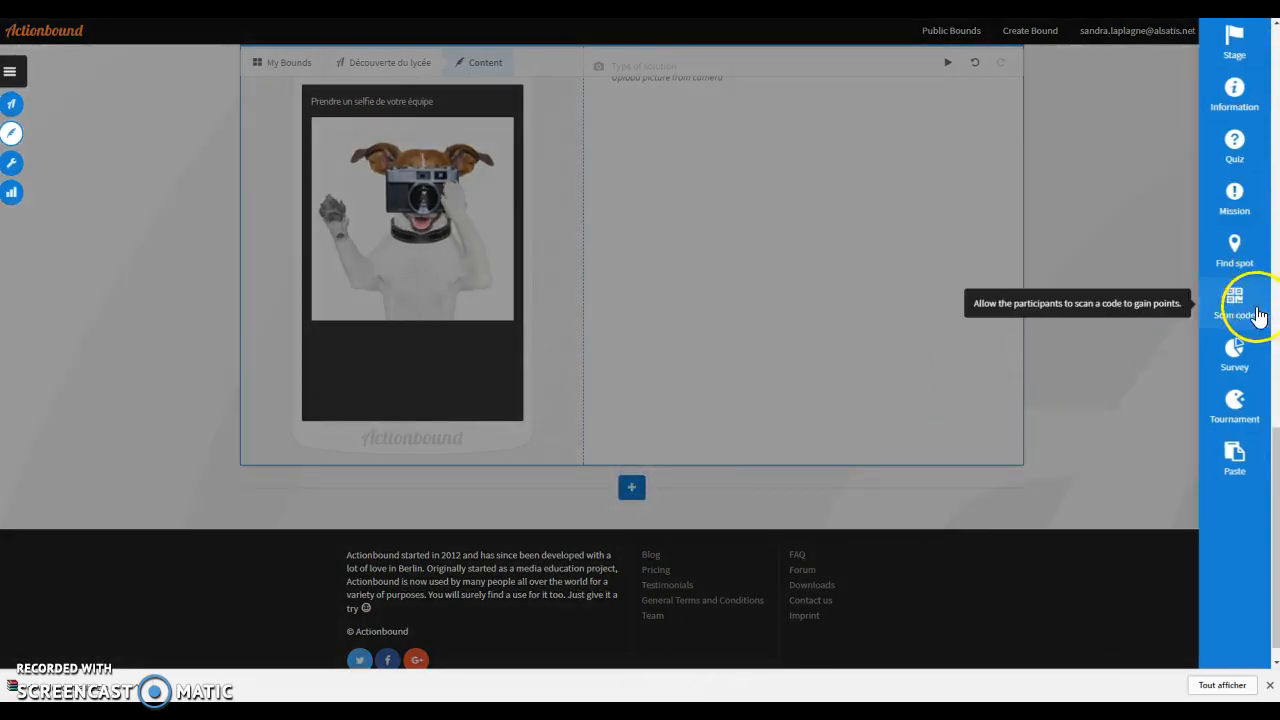
{"action": "left_click", "coordinate": [1237, 310]}
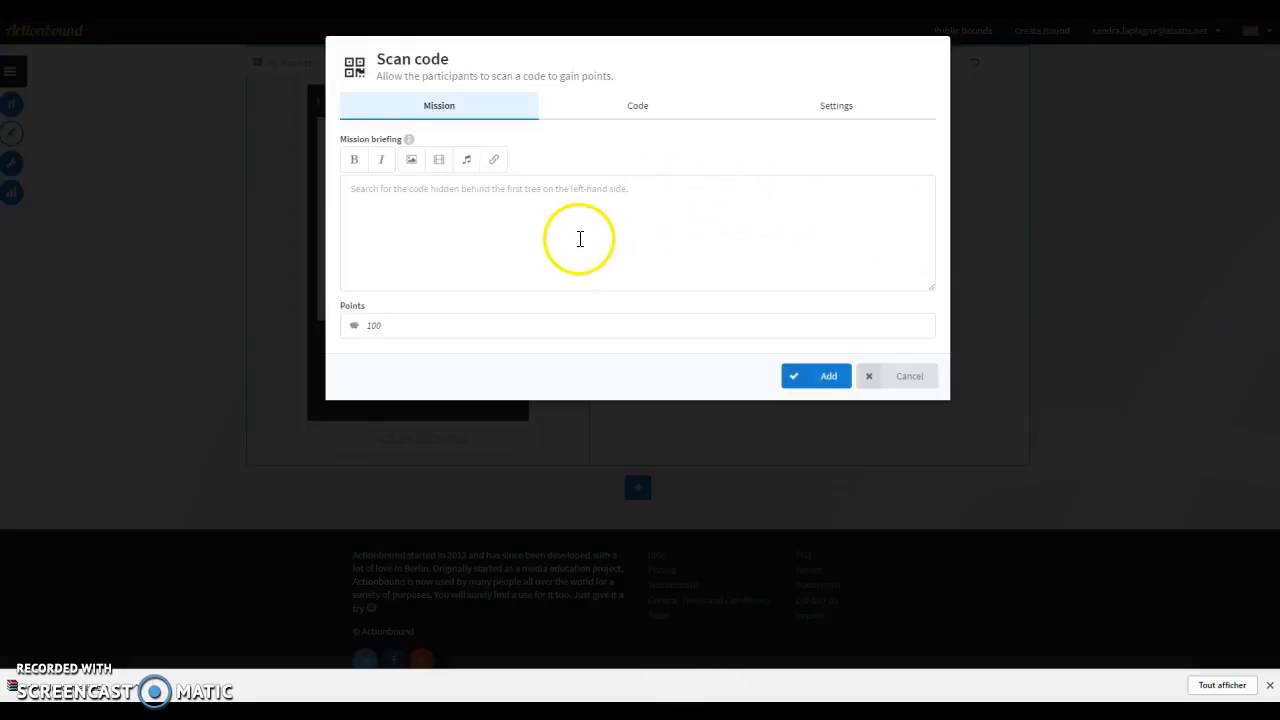
{"action": "left_click", "coordinate": [409, 193]}
{"action": "type", "text": "Ch"}
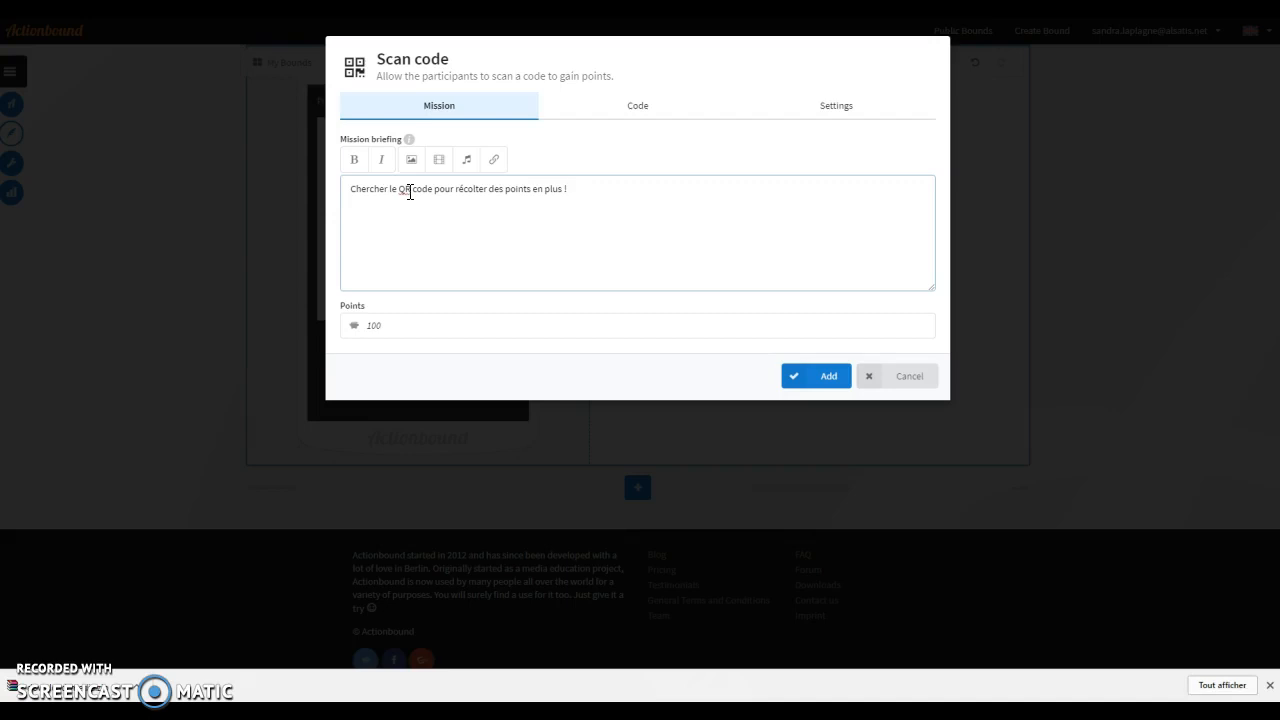
- Set the scan code's points to 10, review its code and settings options, and add the element with a generated QR code
{"action": "left_click", "coordinate": [920, 324]}
{"action": "left_click_drag", "start_coordinate": [403, 326], "coordinate": [338, 320]}
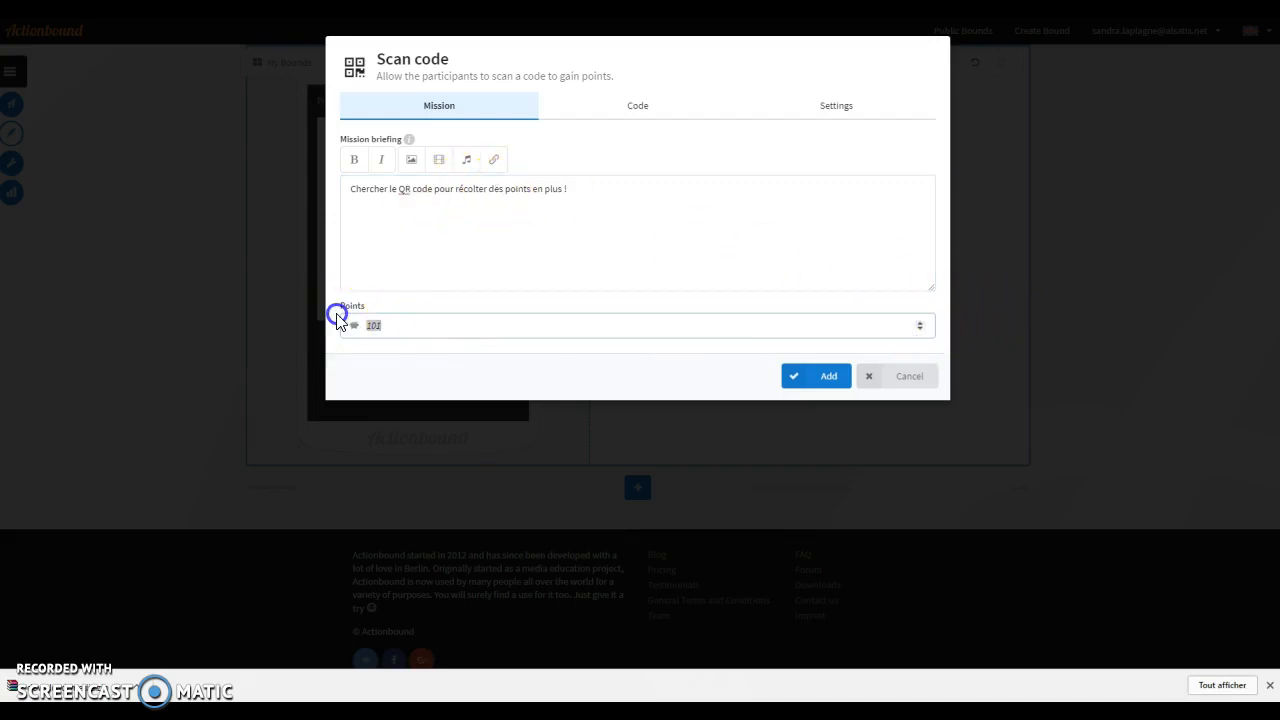
{"action": "type", "text": "1"}
{"action": "left_click", "coordinate": [640, 105]}
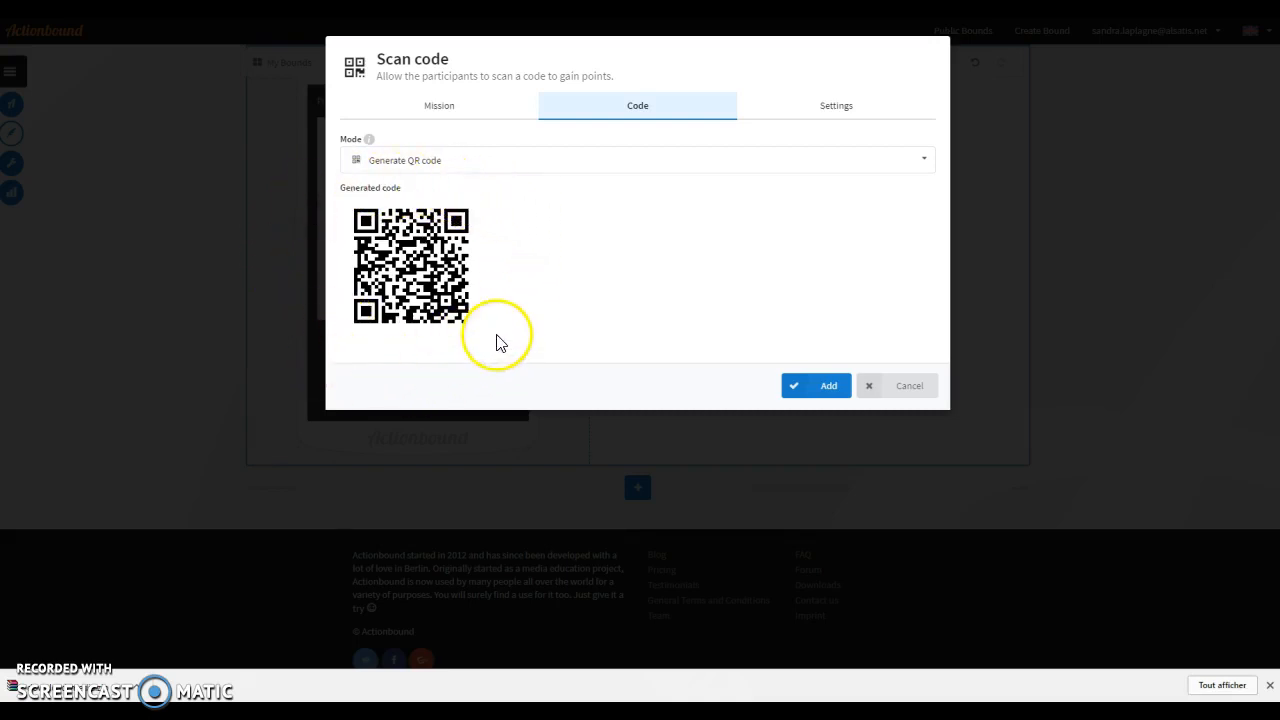
{"action": "left_click", "coordinate": [852, 108]}
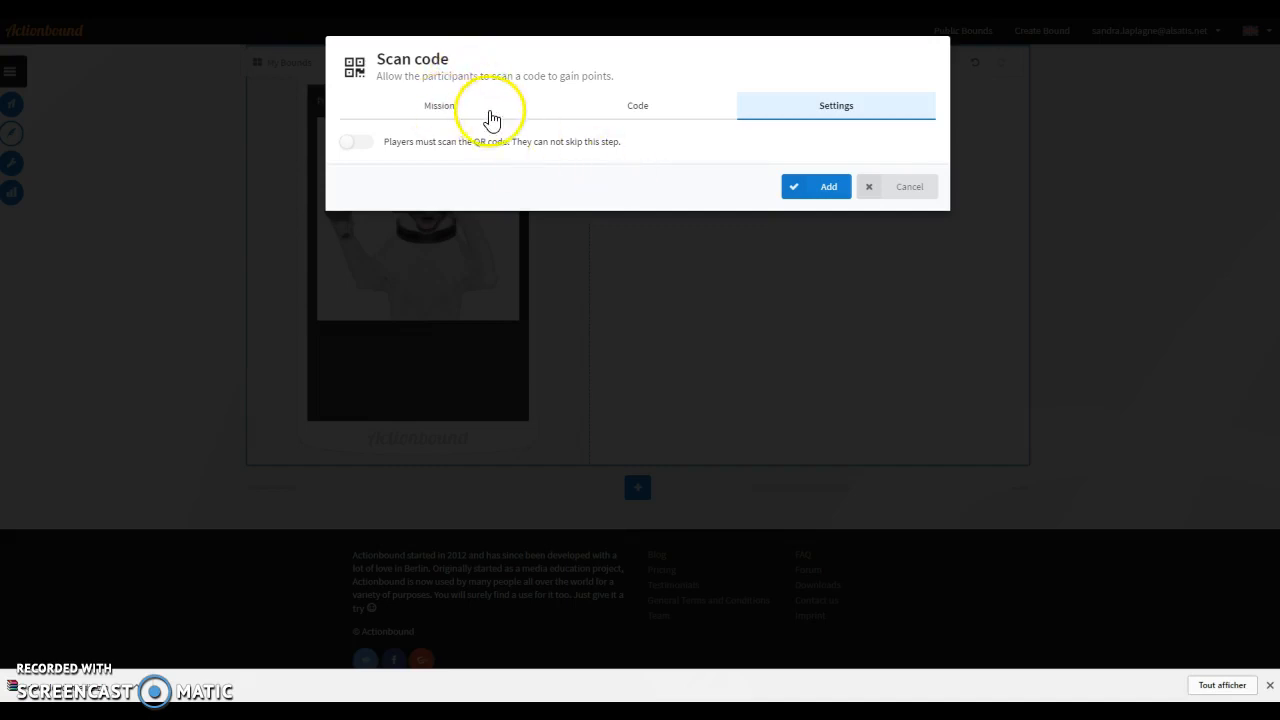
{"action": "left_click", "coordinate": [445, 108]}
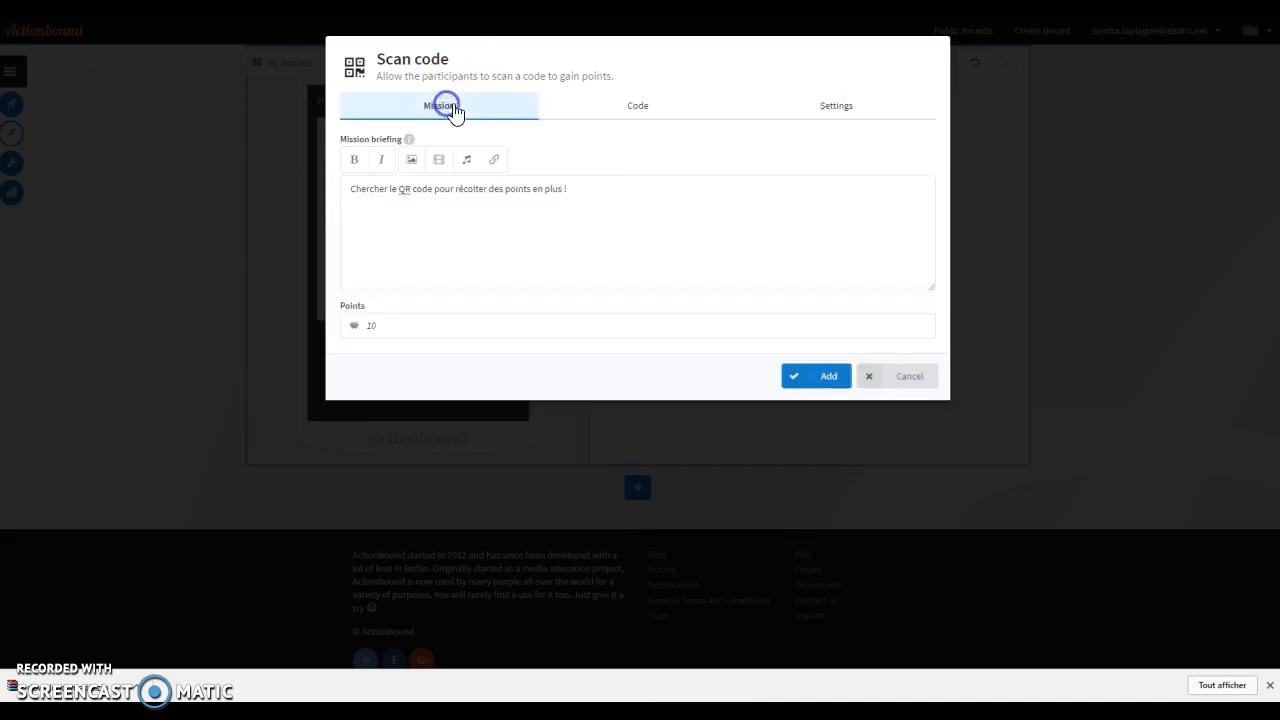
{"action": "left_click", "coordinate": [832, 376]}
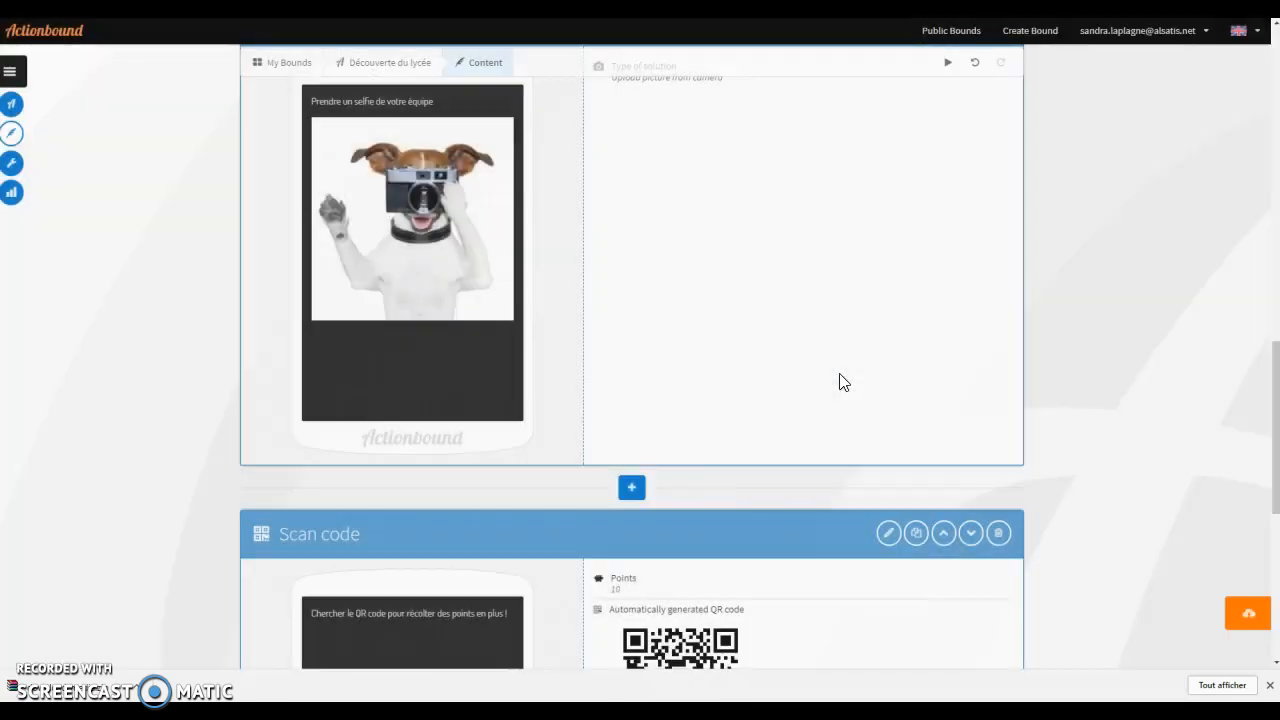
- Draft a Find spot element with the briefing "Retrouver le lieu suivant :", look over its coordinate and settings options, and discard it
{"action": "scroll", "coordinate": [600, 440], "scroll_direction": "down", "scroll_amount": 3}
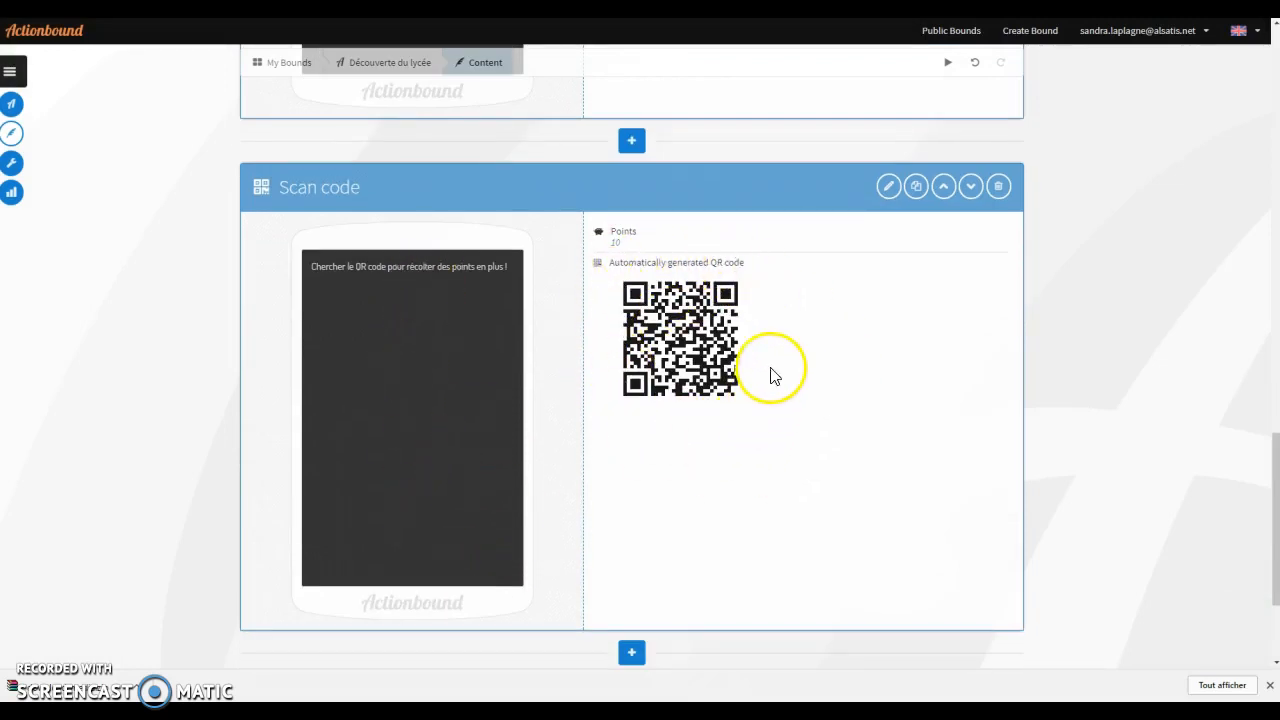
{"action": "left_click", "coordinate": [631, 658]}
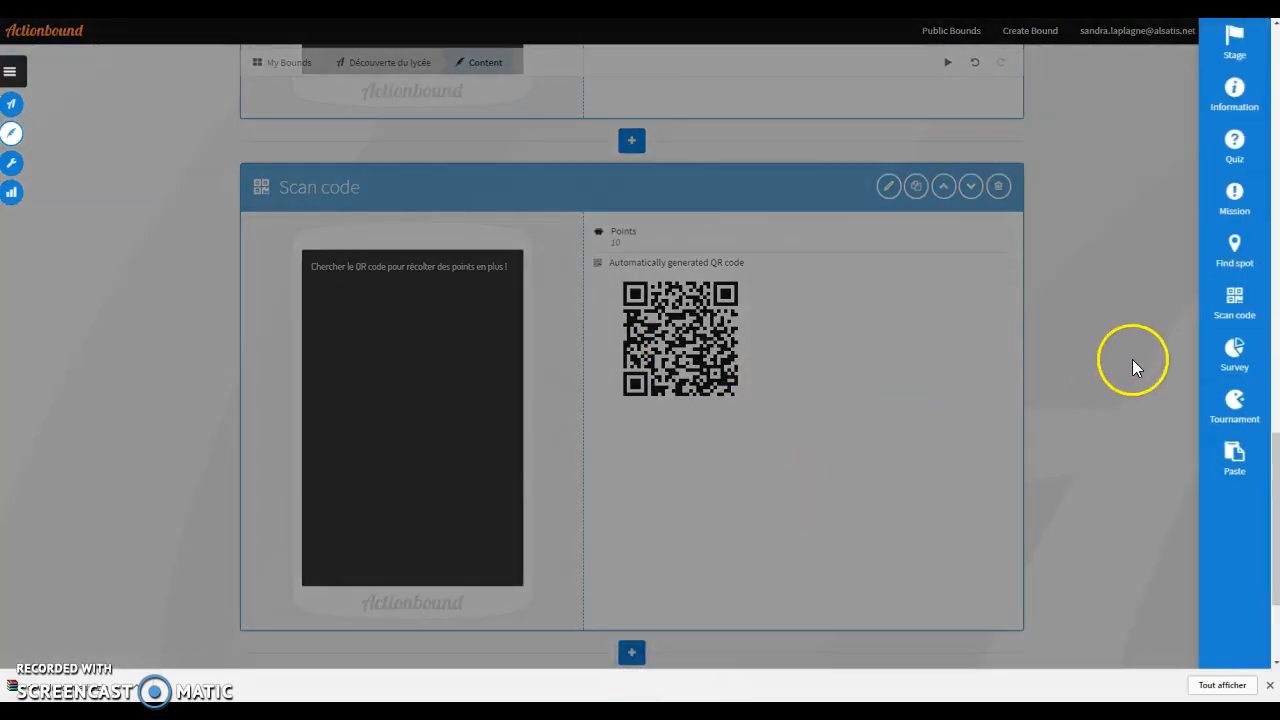
{"action": "left_click", "coordinate": [1235, 245]}
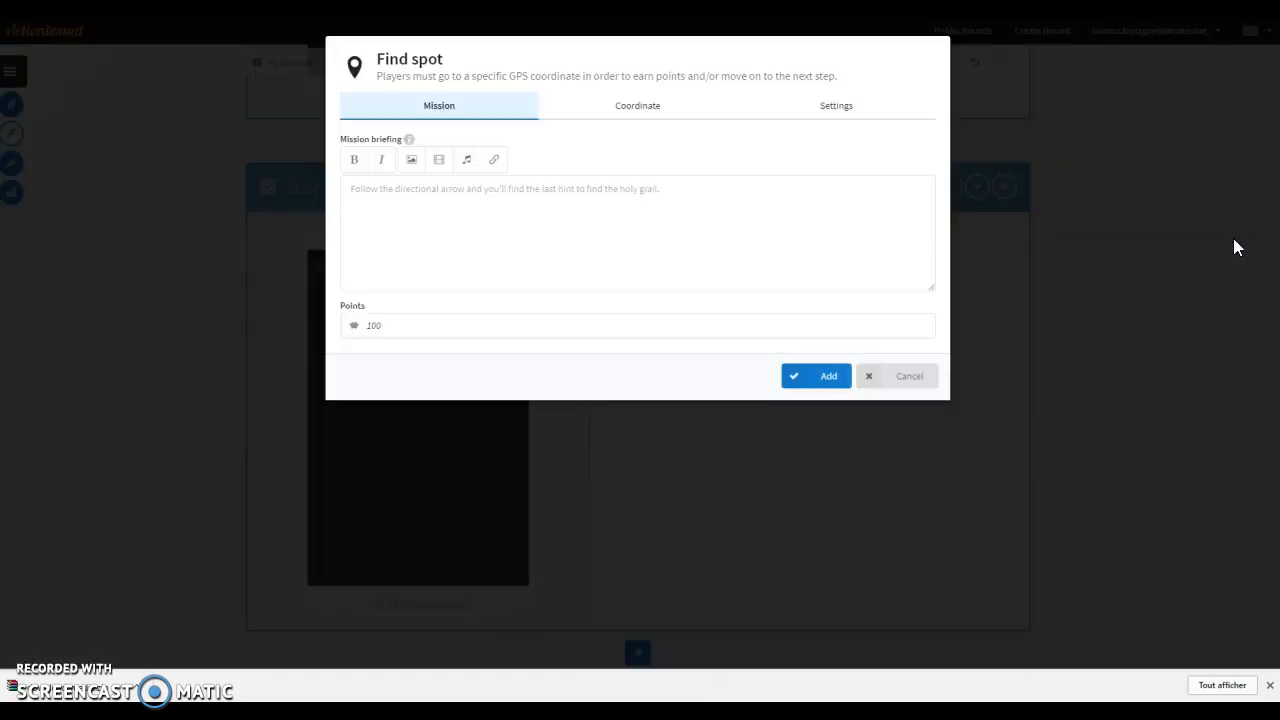
{"action": "left_click", "coordinate": [551, 196]}
{"action": "type", "text": "Retrouver le lieu suivant :"}
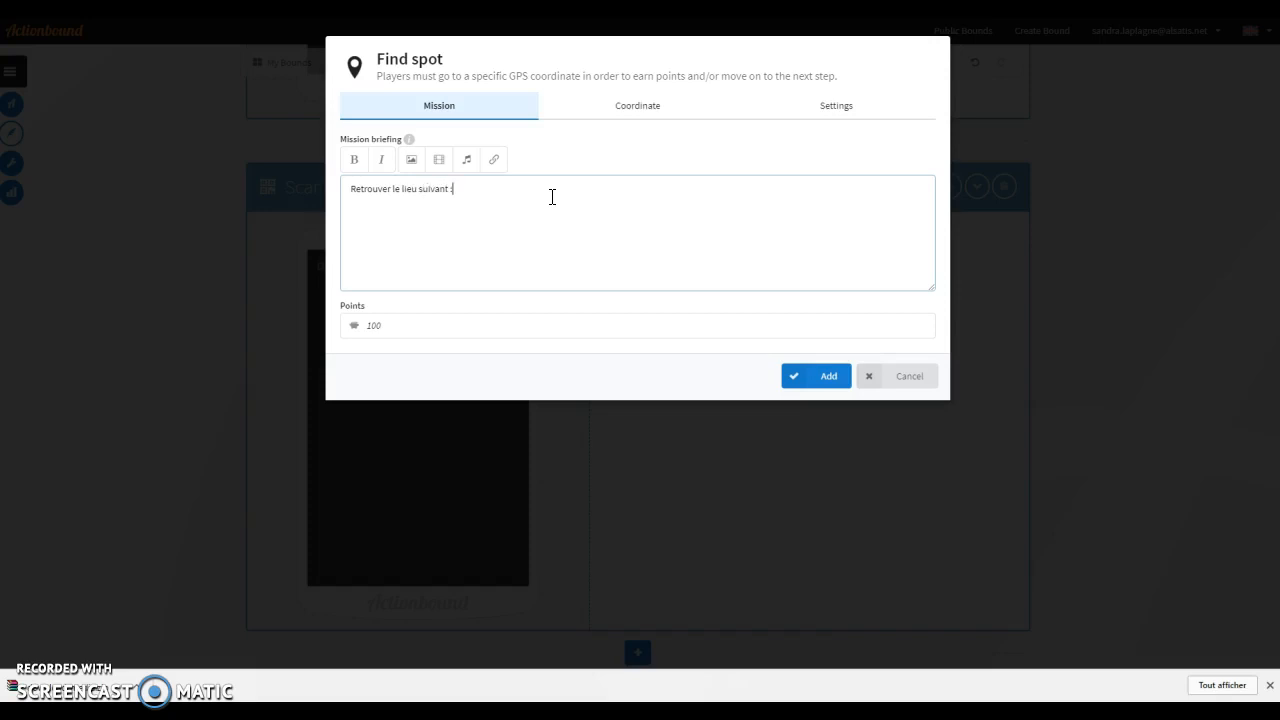
{"action": "left_click", "coordinate": [509, 197]}
{"action": "left_click", "coordinate": [641, 115]}
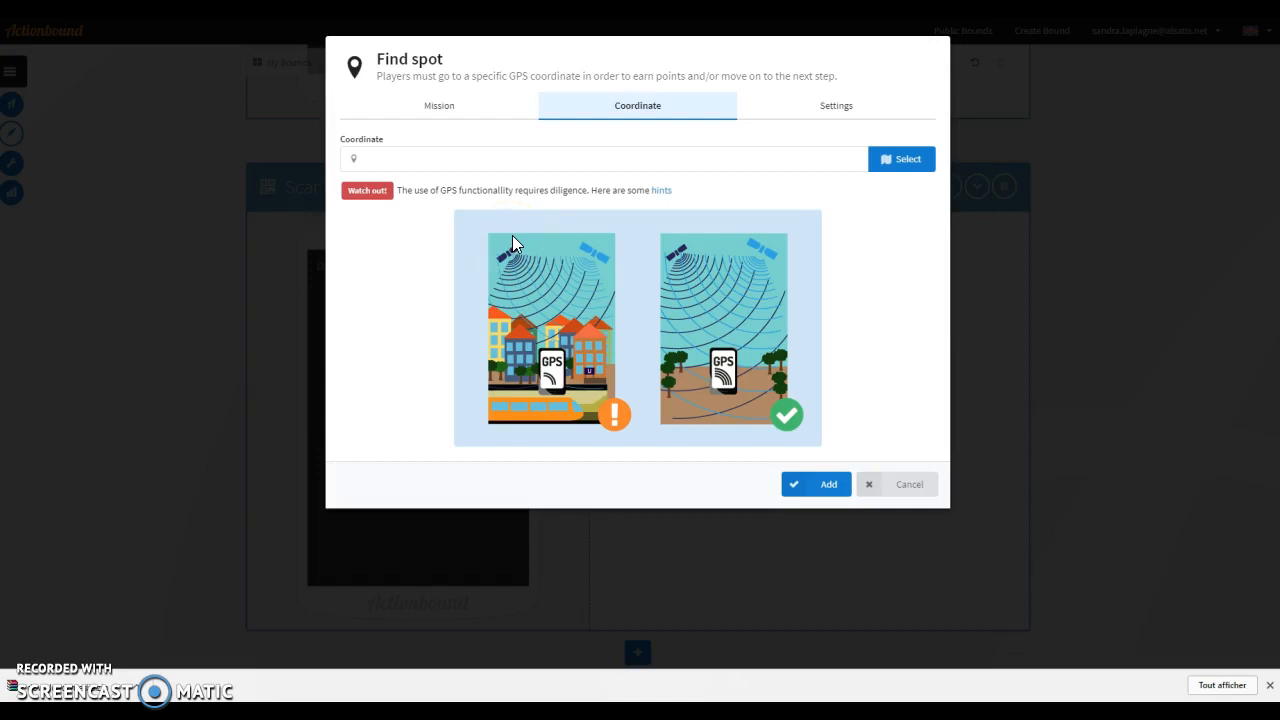
{"action": "left_click", "coordinate": [840, 112]}
{"action": "left_click", "coordinate": [917, 489]}
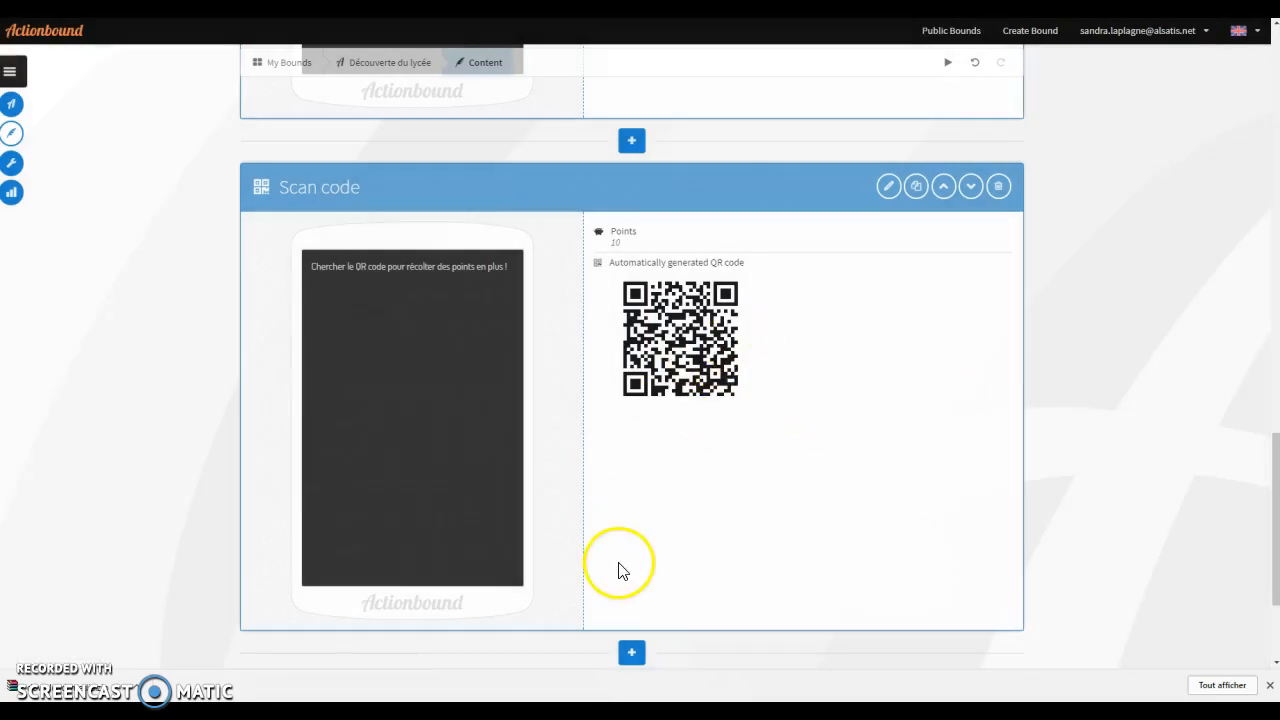
{"action": "scroll", "coordinate": [617, 569], "scroll_direction": "down", "scroll_amount": 3}
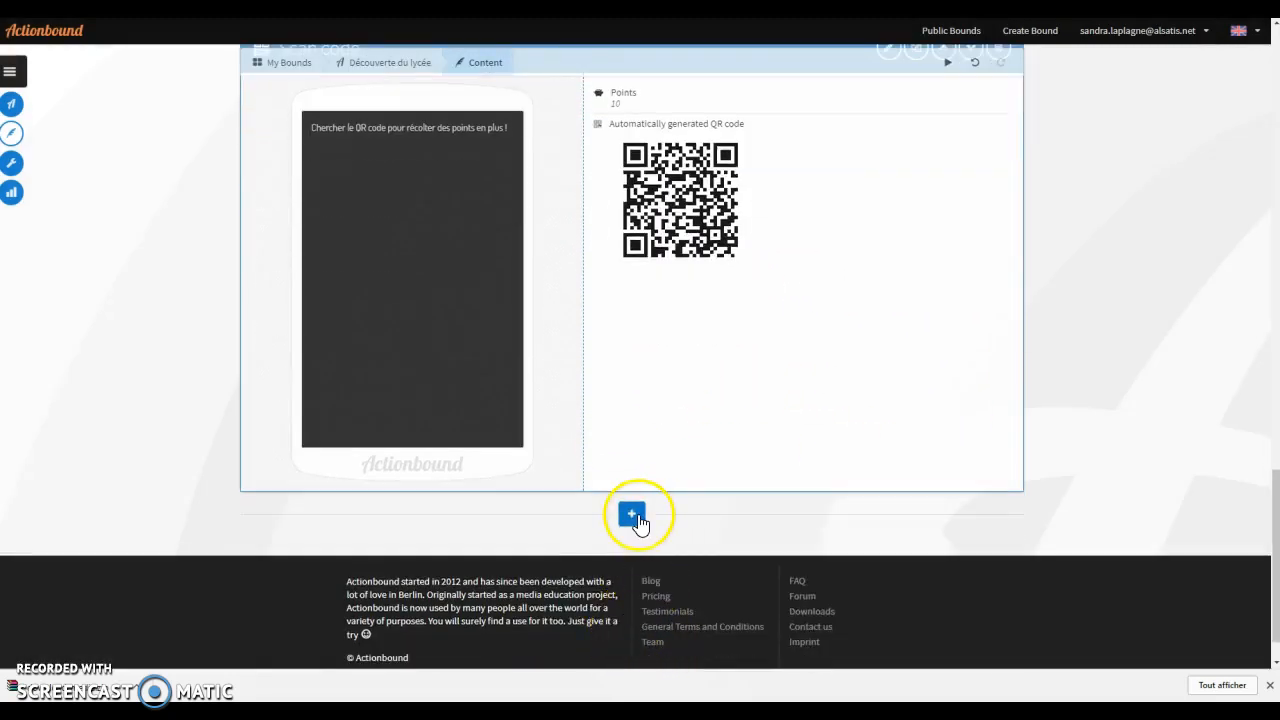
{"action": "left_click", "coordinate": [636, 518]}
{"action": "left_click", "coordinate": [632, 516]}
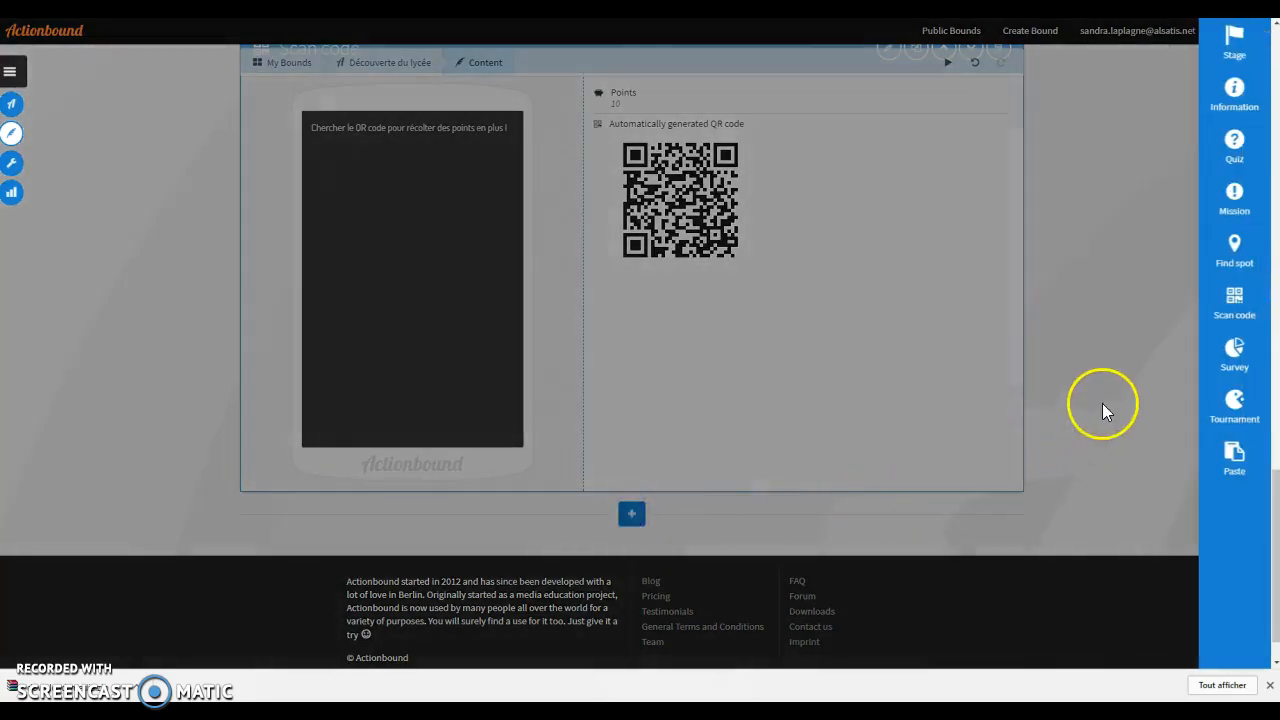
{"action": "left_click", "coordinate": [1237, 196]}
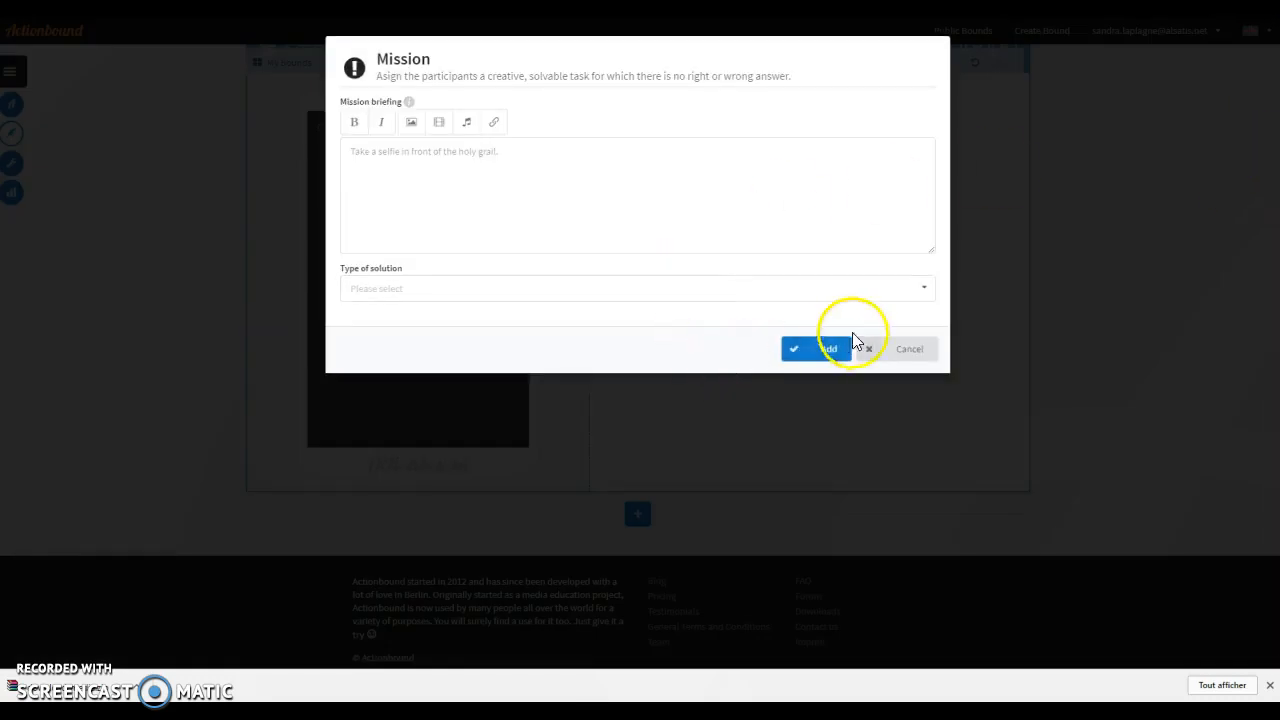
{"action": "left_click", "coordinate": [905, 350]}
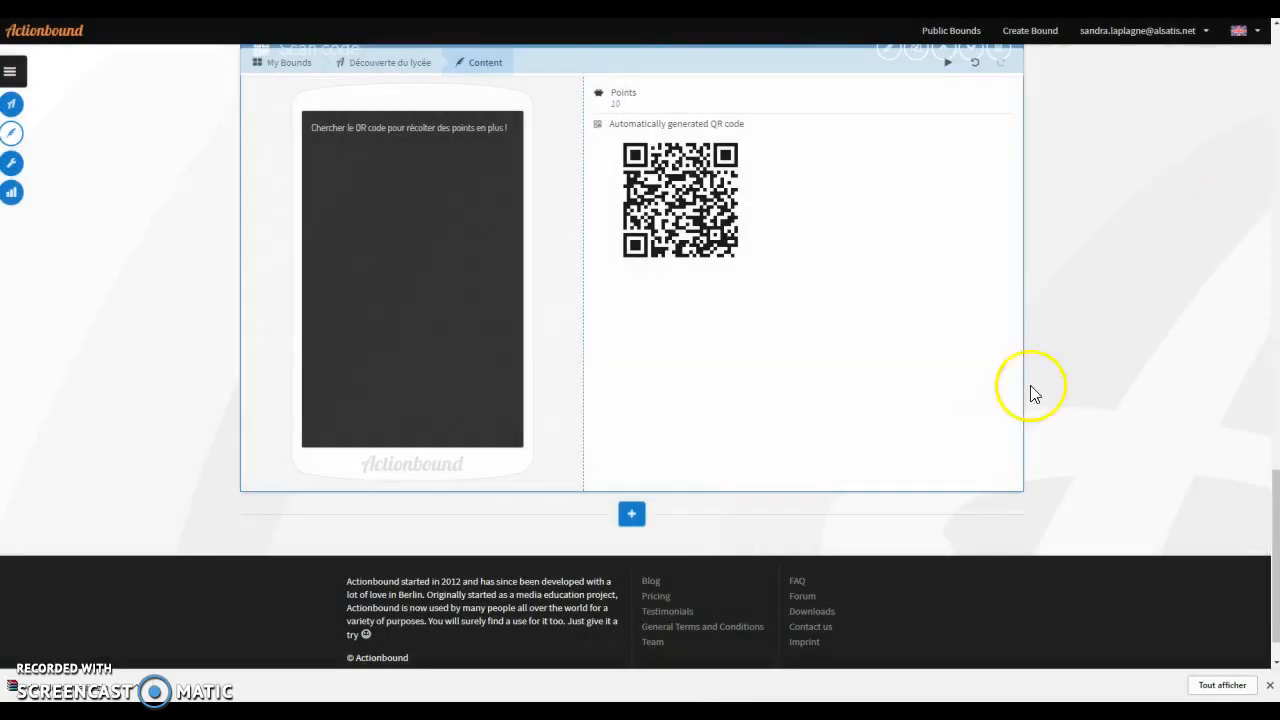
{"action": "left_click", "coordinate": [631, 513]}
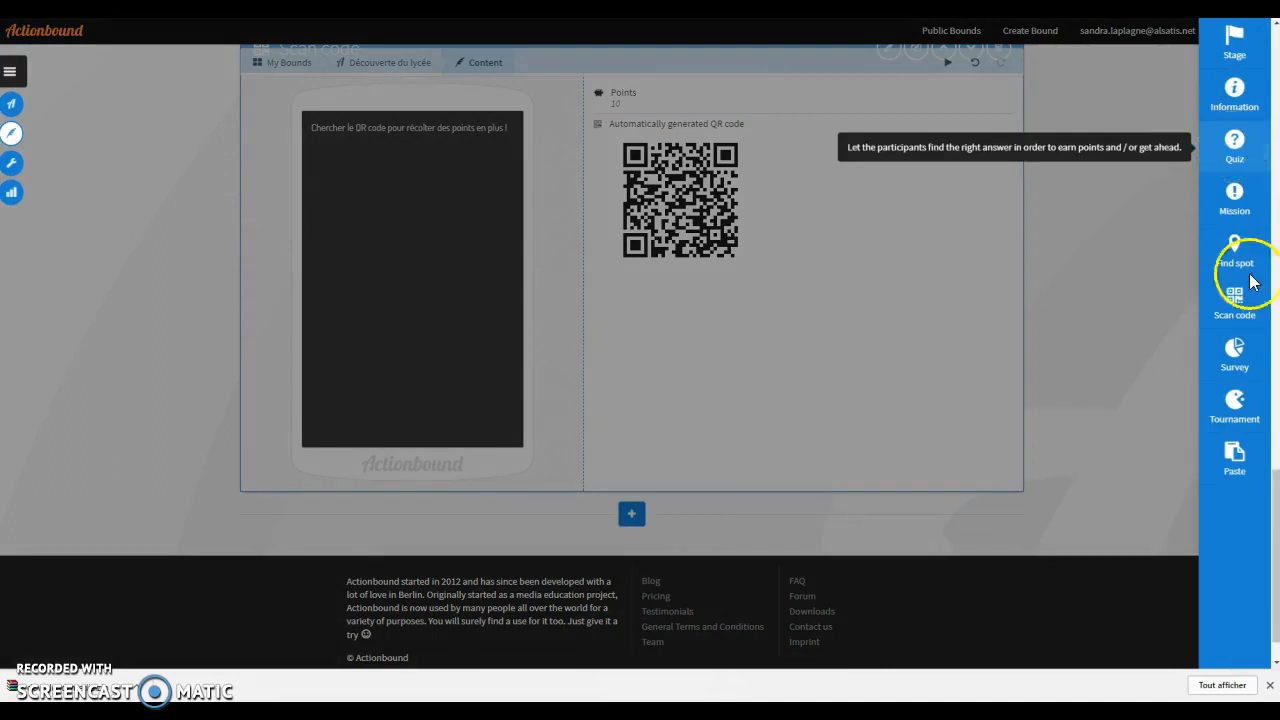
{"action": "scroll", "coordinate": [1118, 273], "scroll_direction": "up", "scroll_amount": 1}
{"action": "scroll", "coordinate": [1122, 290], "scroll_direction": "up", "scroll_amount": 10}
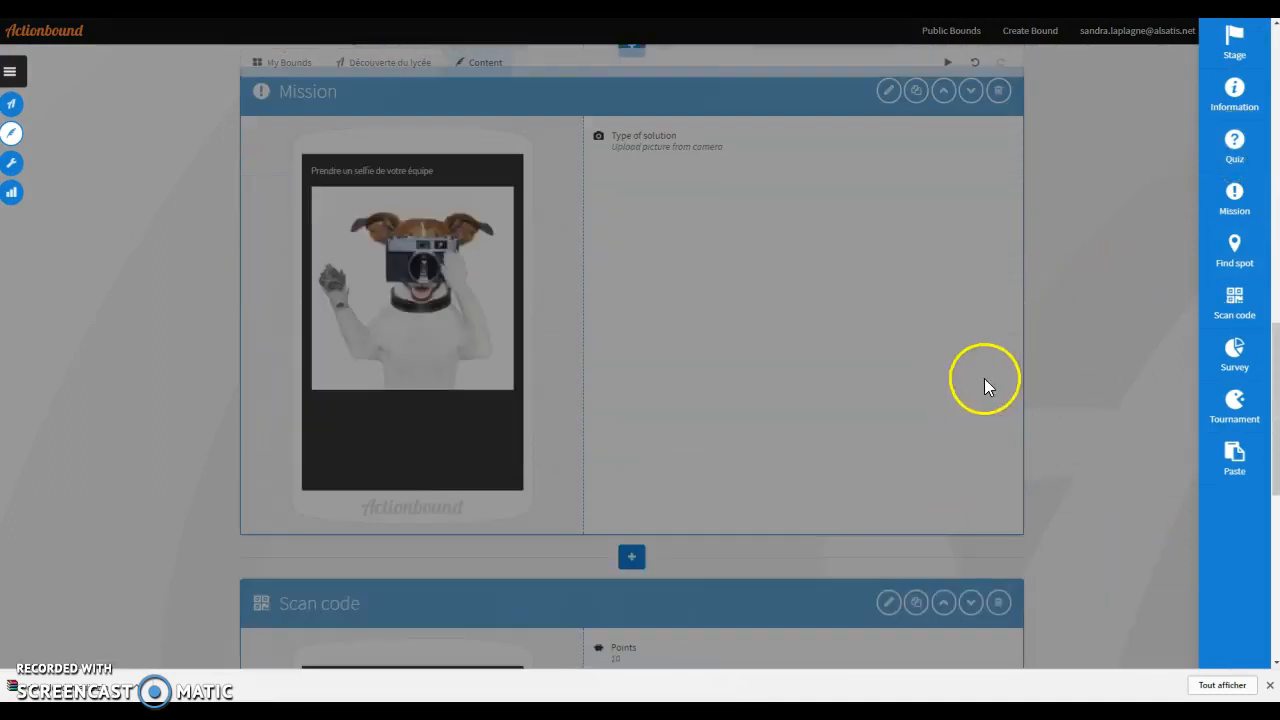
{"action": "left_click", "coordinate": [1136, 290]}
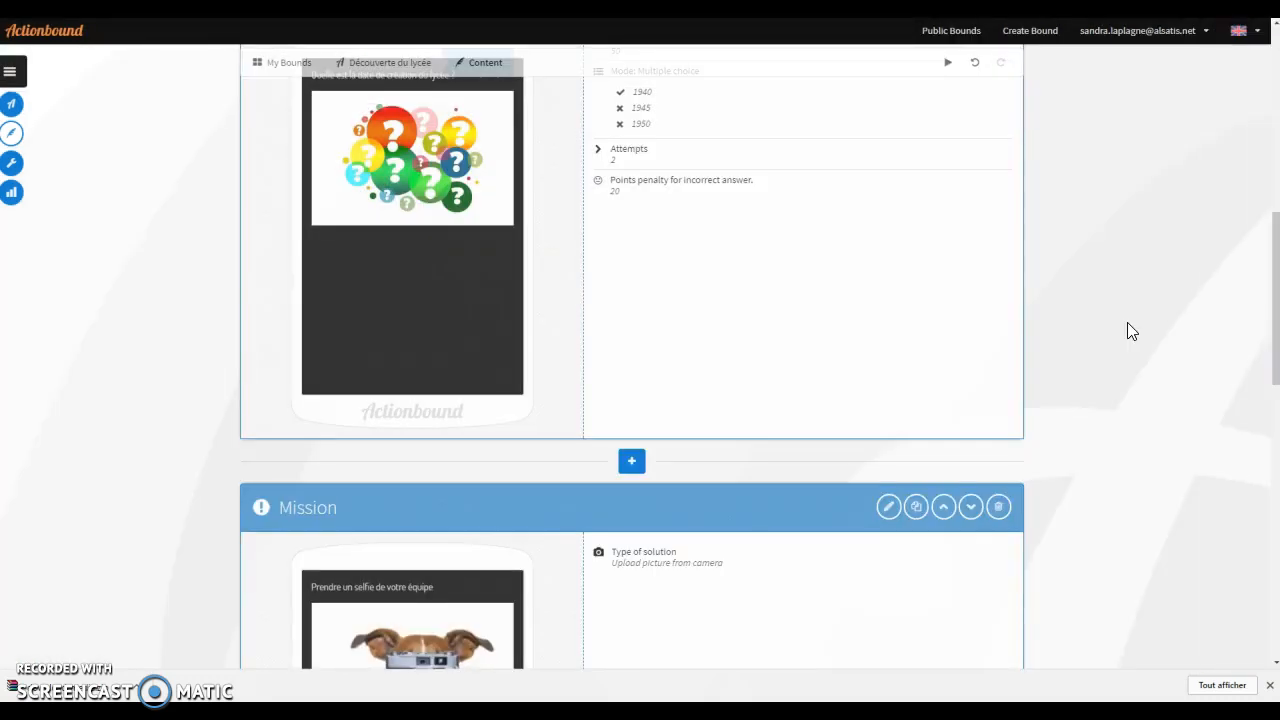
- Move the selfie Mission element up so that it comes before the Quiz, and review the new element order
{"action": "scroll", "coordinate": [1127, 322], "scroll_direction": "up", "scroll_amount": 7}
{"action": "scroll", "coordinate": [1127, 322], "scroll_direction": "down", "scroll_amount": 7}
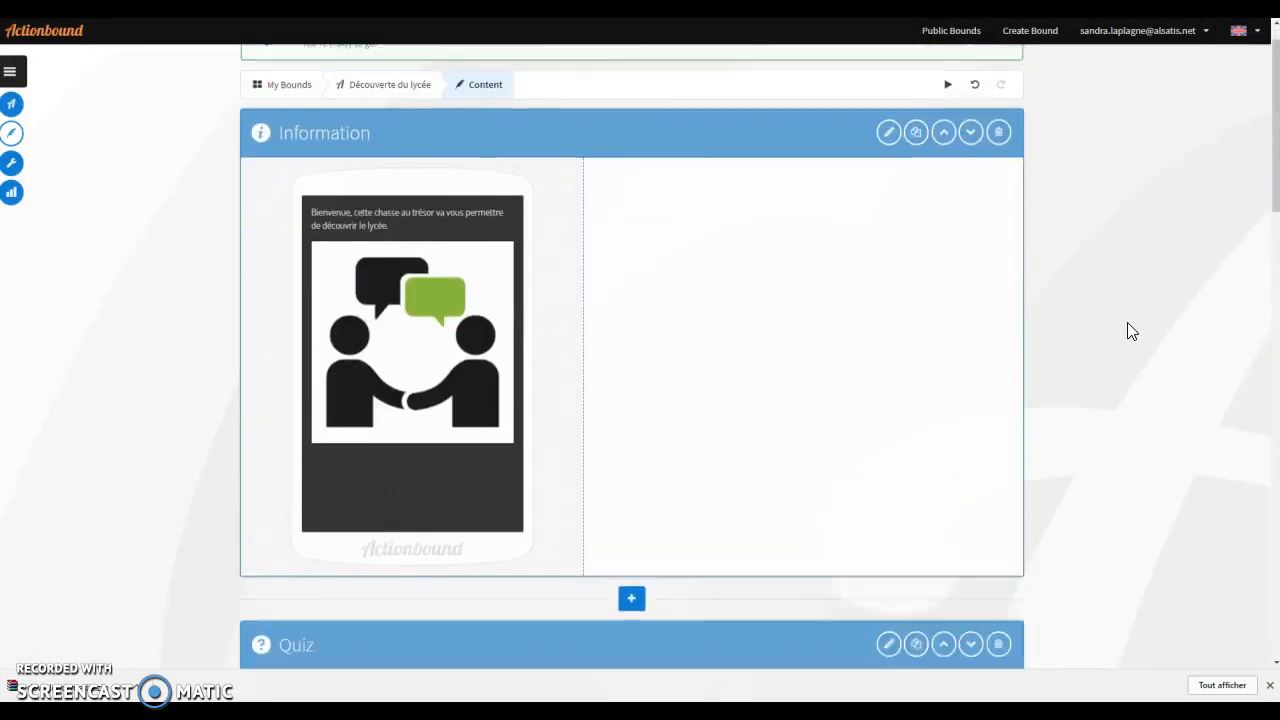
{"action": "scroll", "coordinate": [1127, 322], "scroll_direction": "down", "scroll_amount": 5}
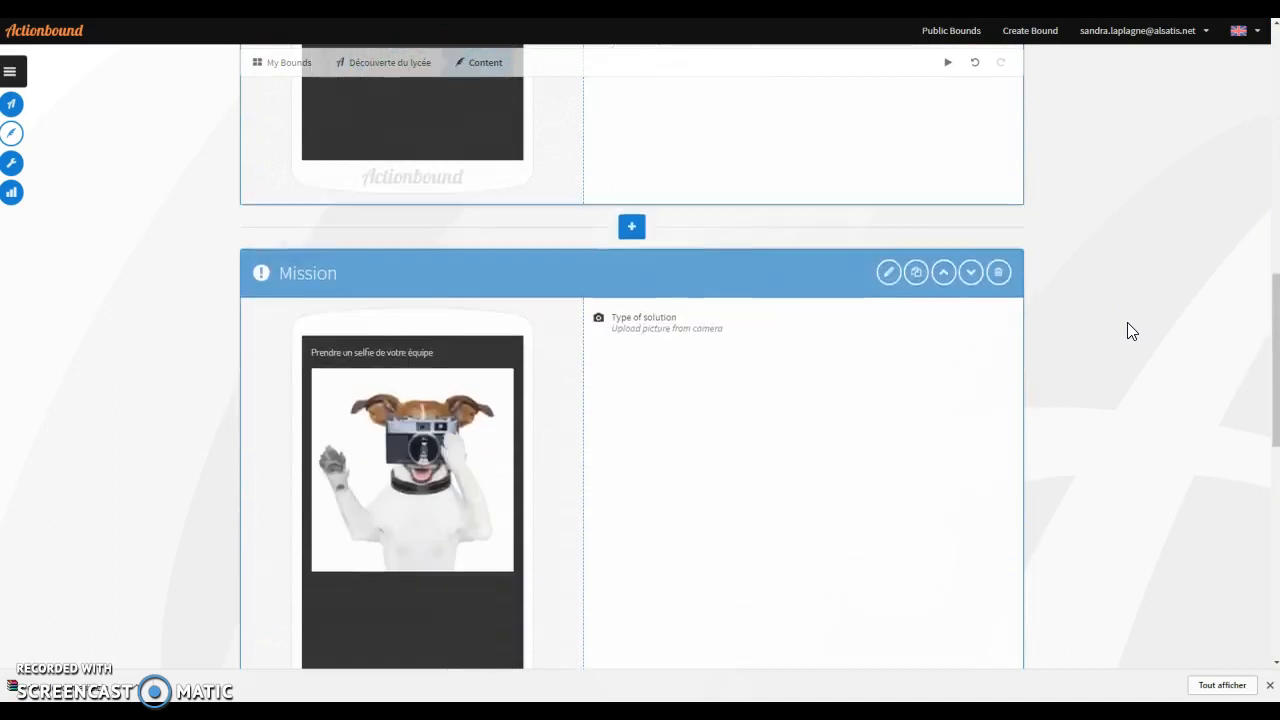
{"action": "scroll", "coordinate": [1127, 322], "scroll_direction": "up", "scroll_amount": 3}
{"action": "scroll", "coordinate": [1127, 322], "scroll_direction": "up", "scroll_amount": 1}
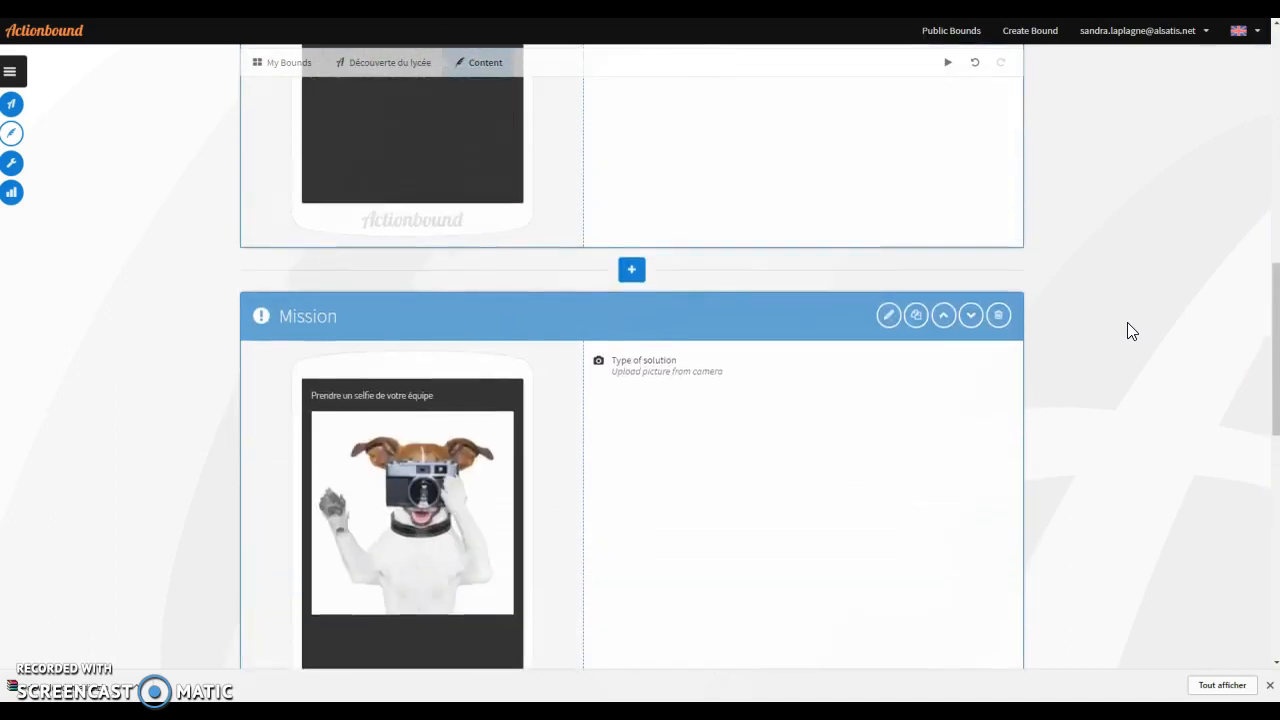
{"action": "left_click", "coordinate": [945, 341]}
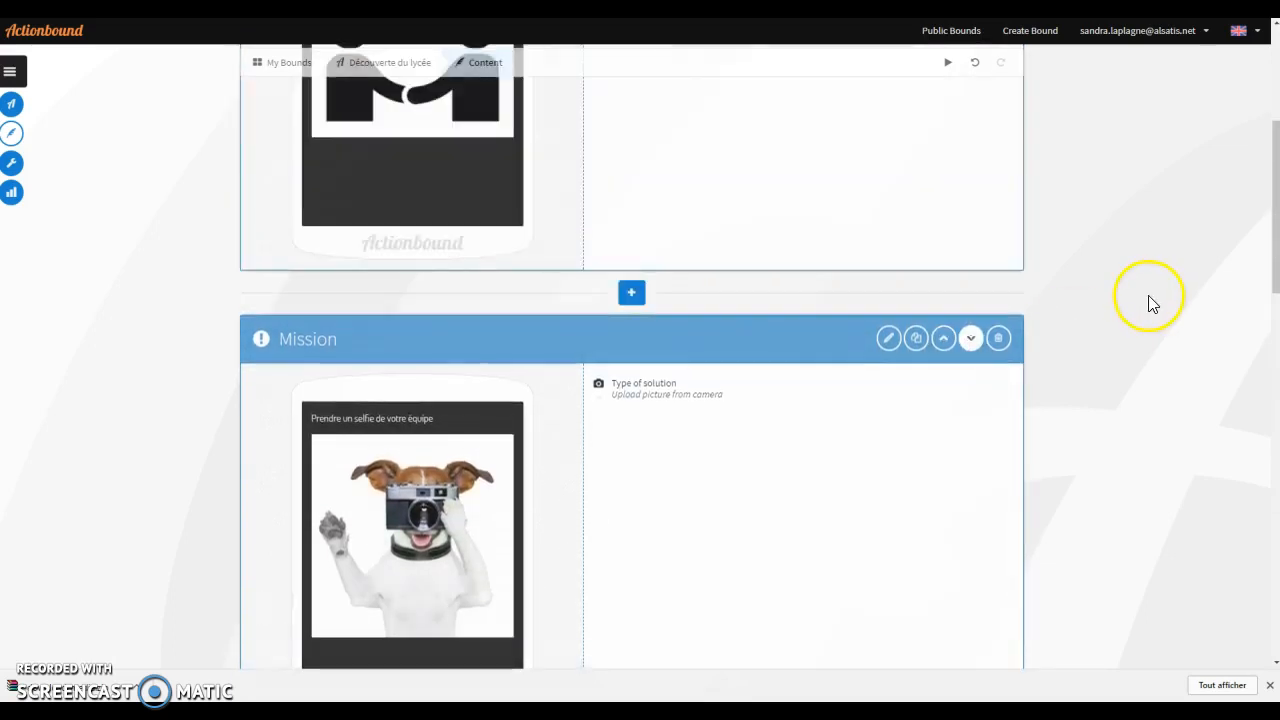
{"action": "scroll", "coordinate": [1149, 300], "scroll_direction": "up", "scroll_amount": 4}
{"action": "scroll", "coordinate": [1149, 306], "scroll_direction": "down", "scroll_amount": 5}
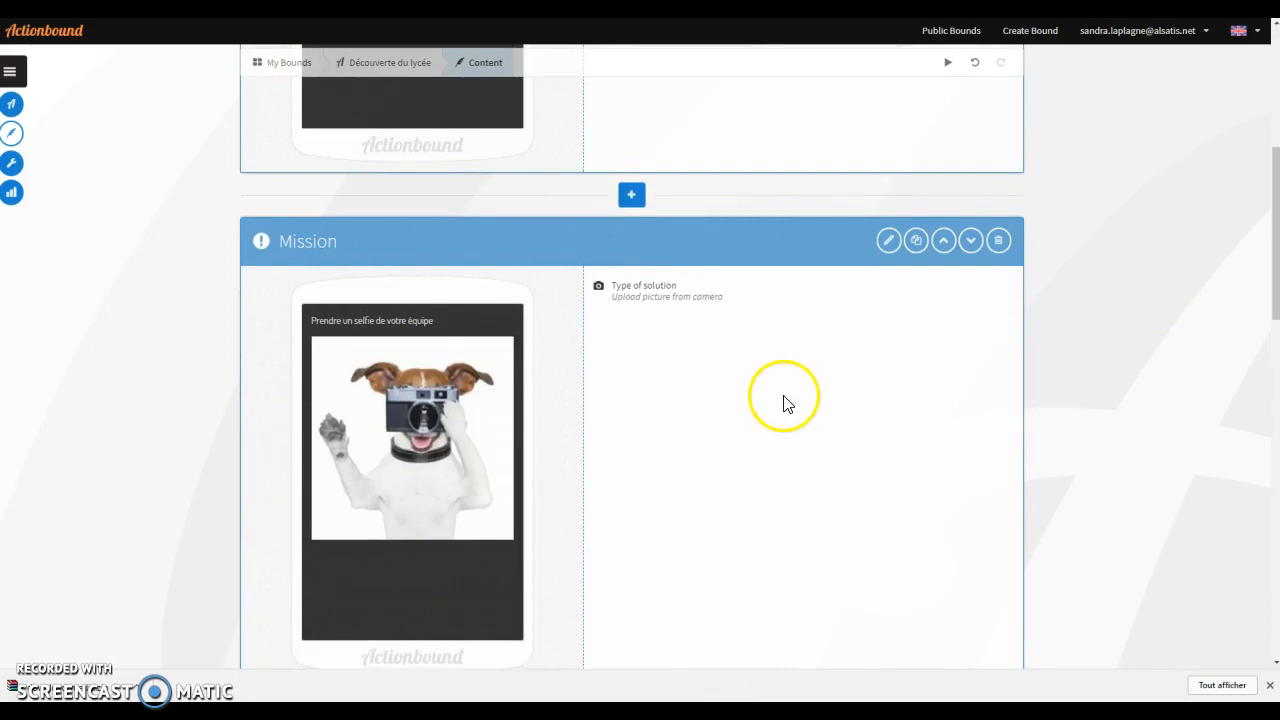
{"action": "scroll", "coordinate": [850, 320], "scroll_direction": "down", "scroll_amount": 2}
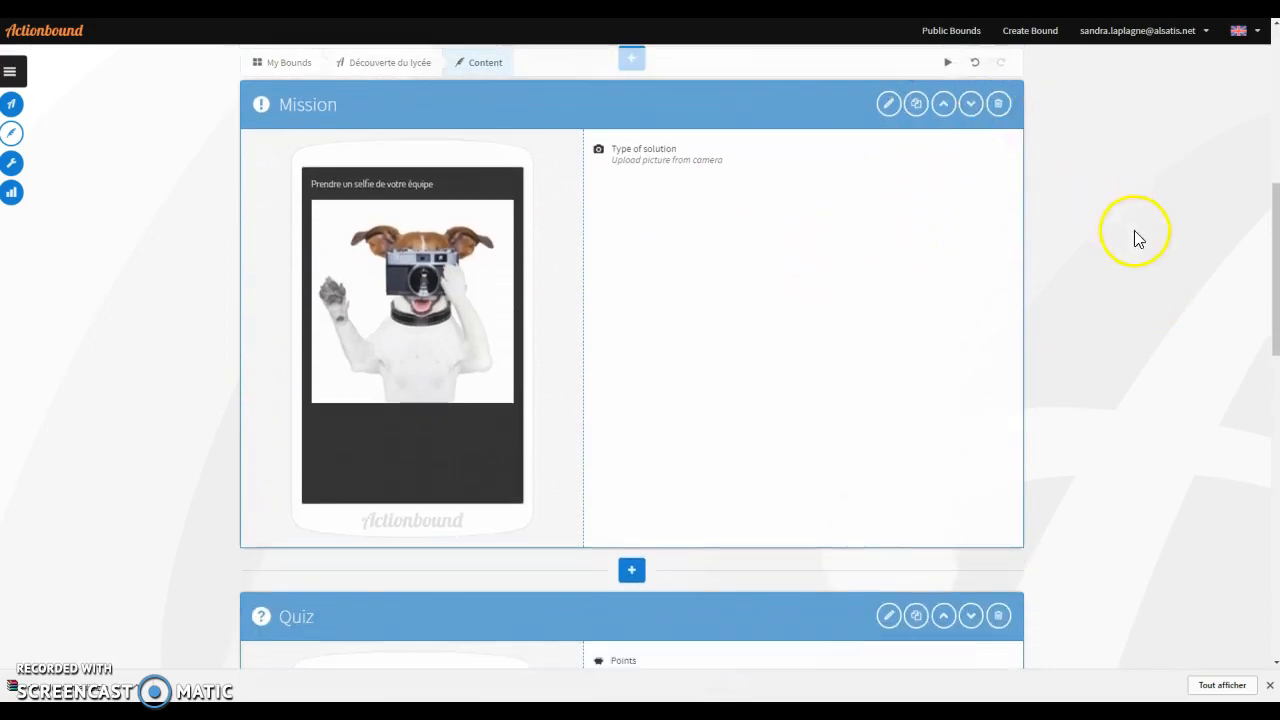
{"action": "scroll", "coordinate": [1147, 306], "scroll_direction": "up", "scroll_amount": 7}
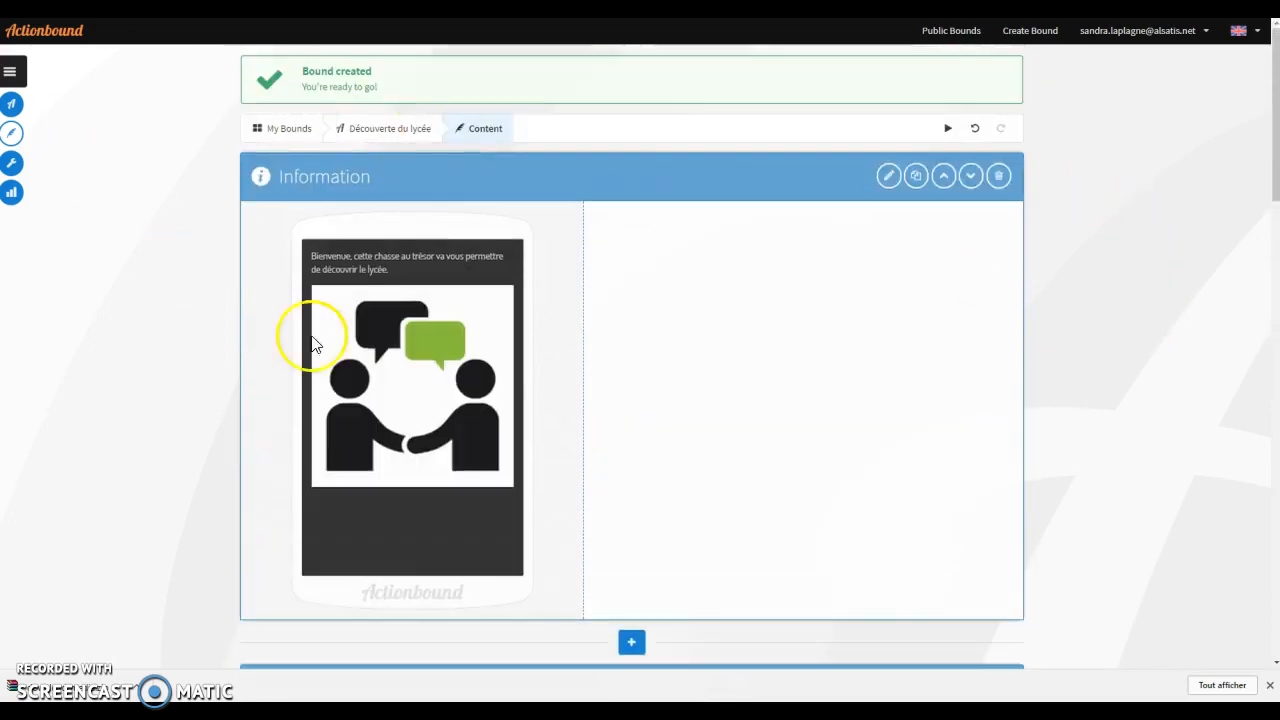
- Return to the list of bounds and open the overview page of "Découverte du lycée"
{"action": "left_click", "coordinate": [288, 131]}
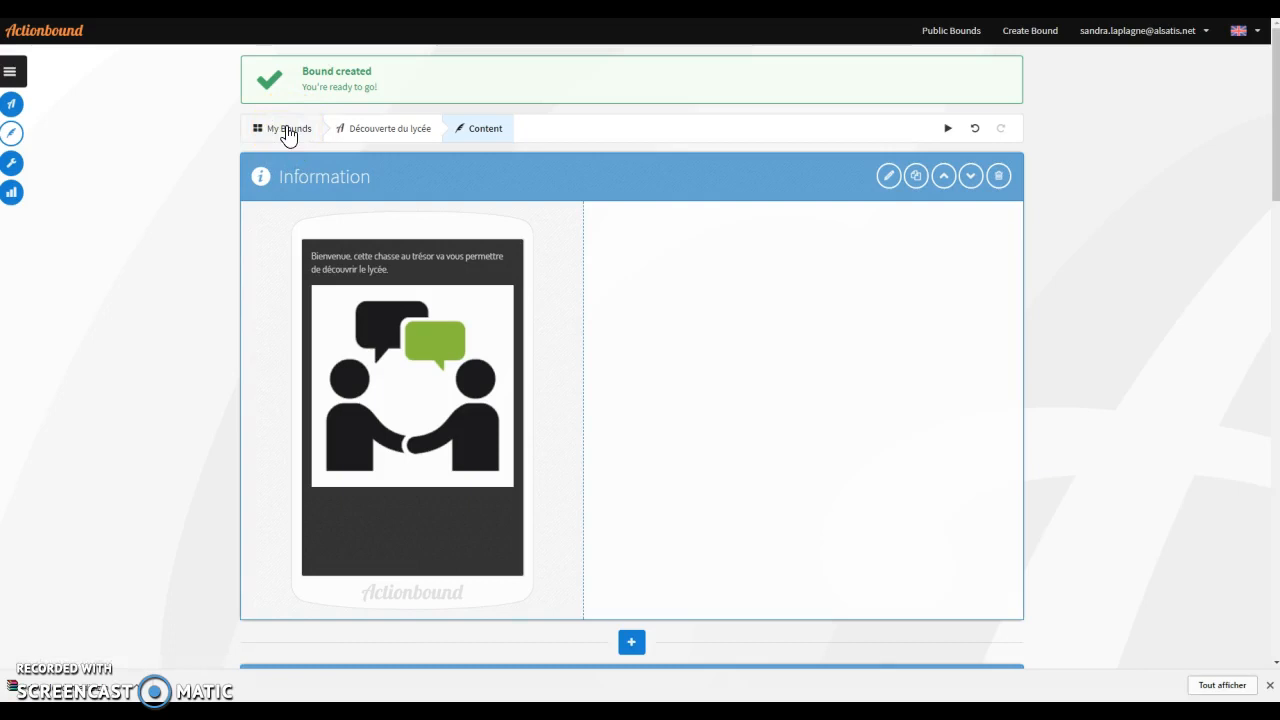
{"action": "left_click", "coordinate": [706, 161]}
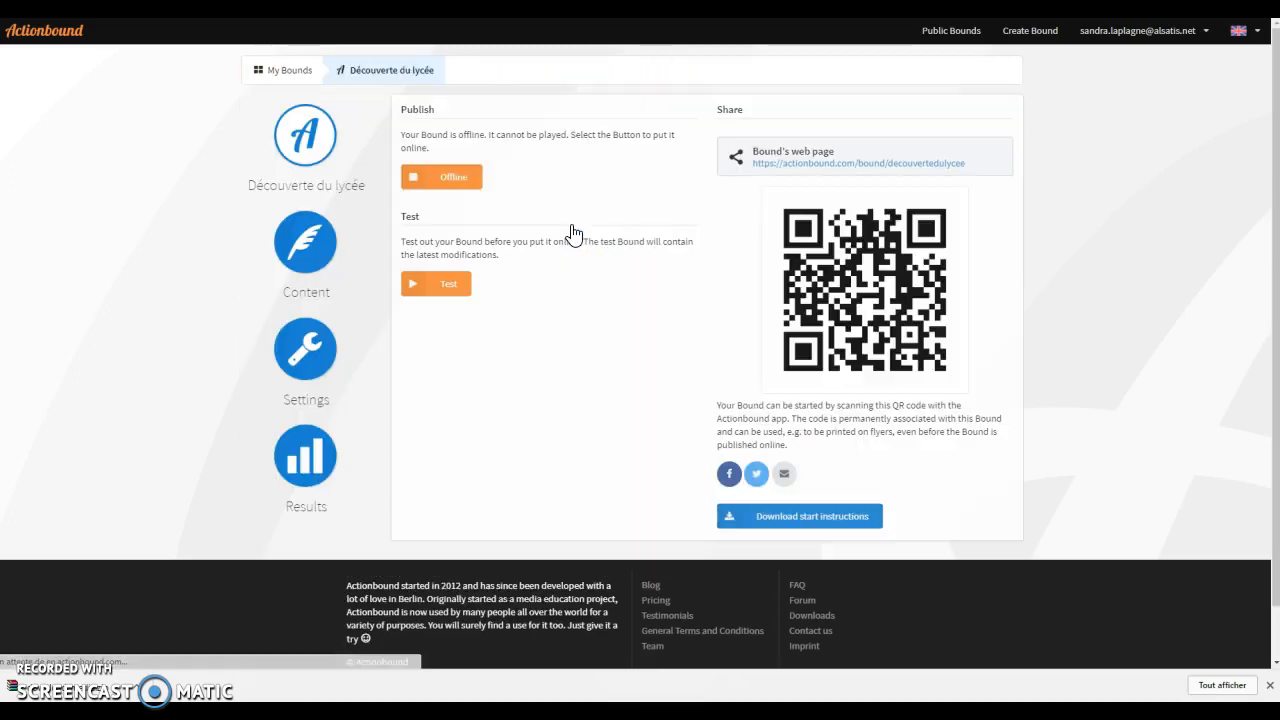
- Publish the current version of the "Découverte du lycée" bound online so that it can be played
{"action": "scroll", "coordinate": [573, 233], "scroll_direction": "down", "scroll_amount": 1}
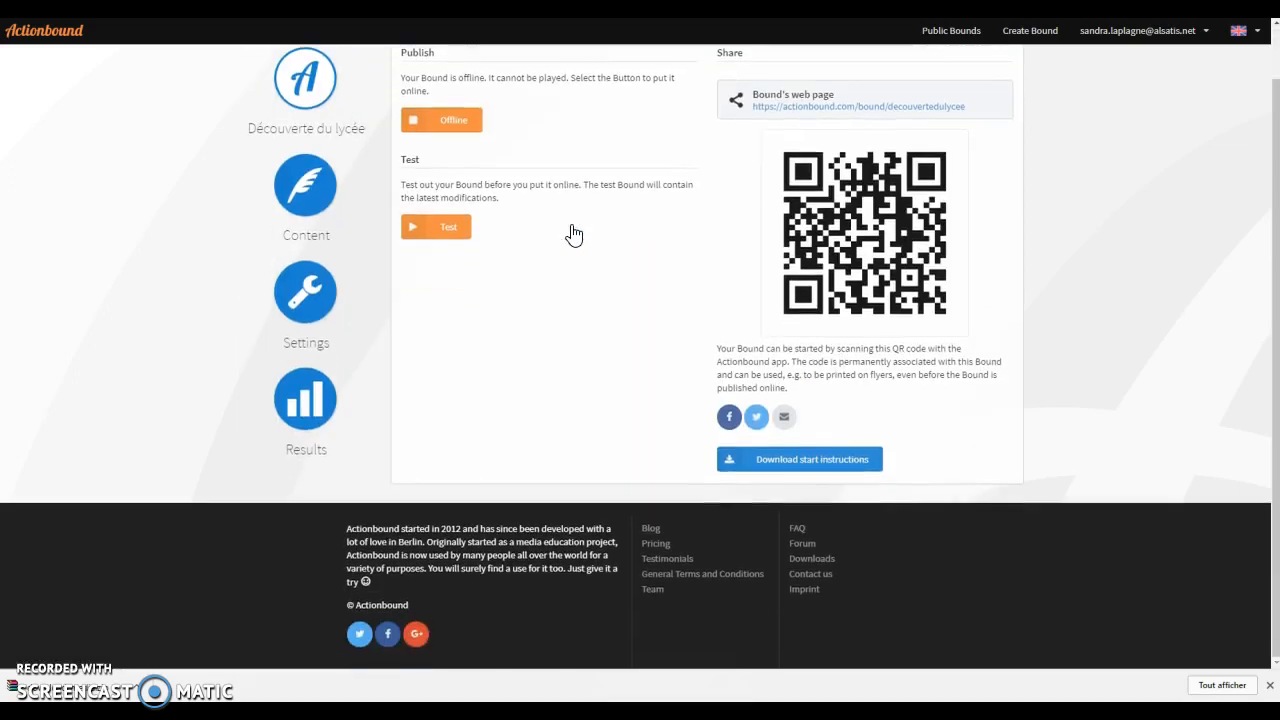
{"action": "scroll", "coordinate": [571, 234], "scroll_direction": "up", "scroll_amount": 1}
{"action": "left_click", "coordinate": [467, 180]}
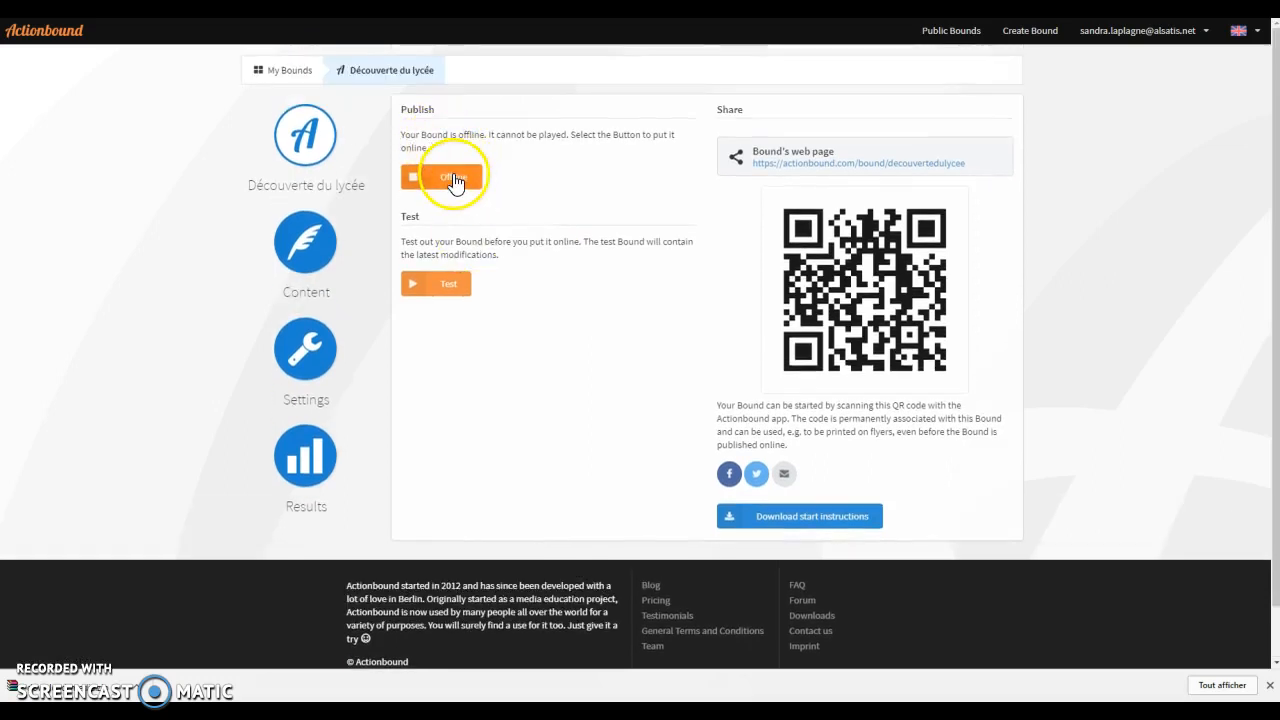
{"action": "left_click", "coordinate": [453, 180]}
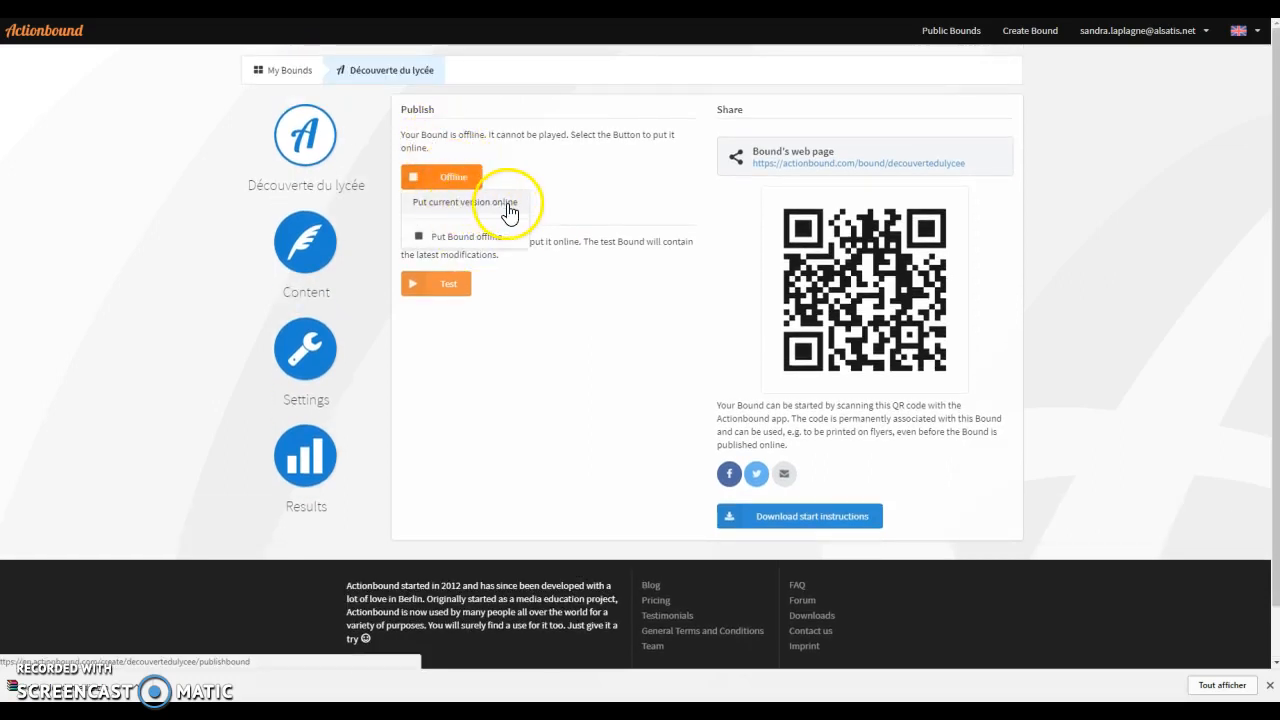
{"action": "left_click", "coordinate": [509, 205]}
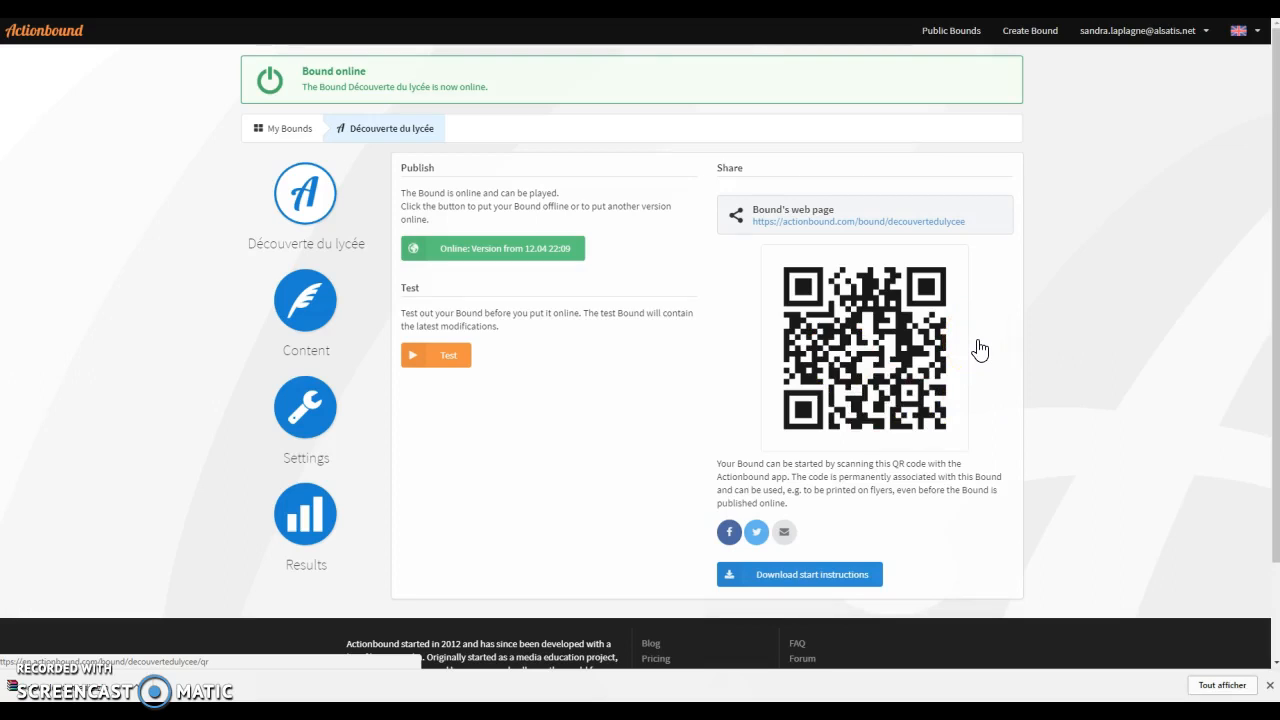
- Download the start instructions for sharing the "Découverte du lycée" bound with players
{"action": "scroll", "coordinate": [980, 350], "scroll_direction": "down", "scroll_amount": 1}
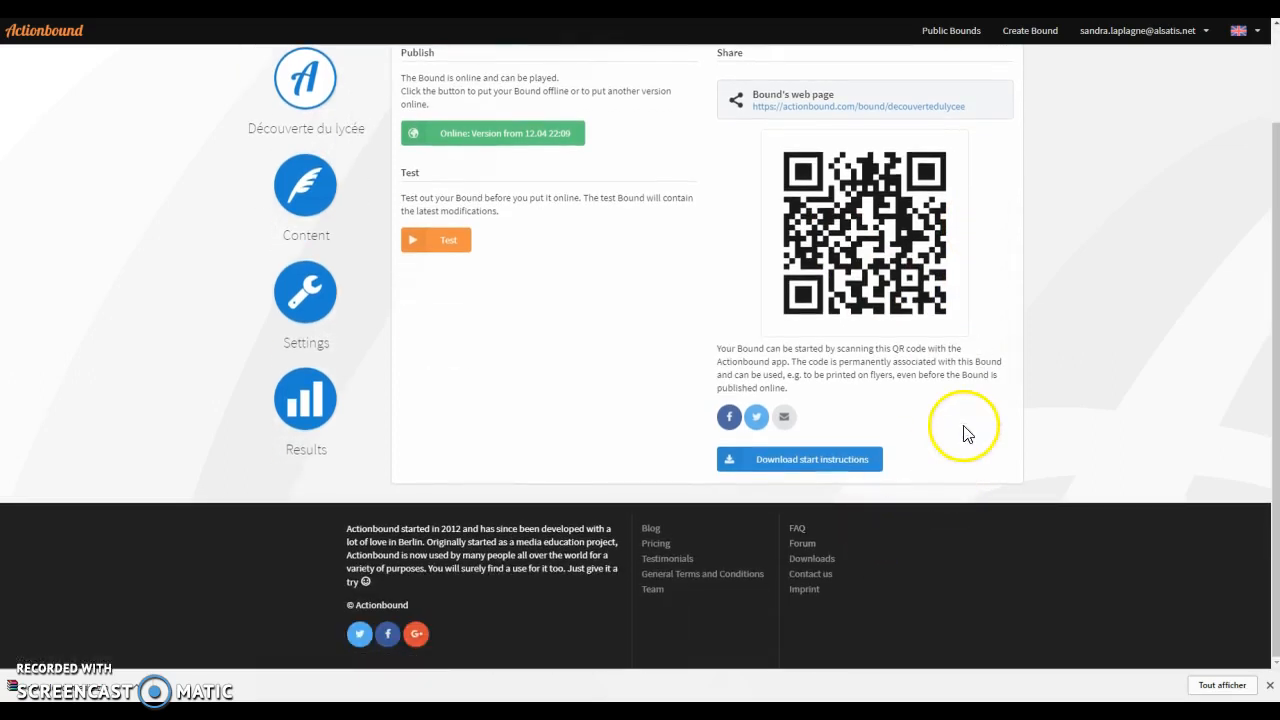
{"action": "left_click", "coordinate": [823, 462]}
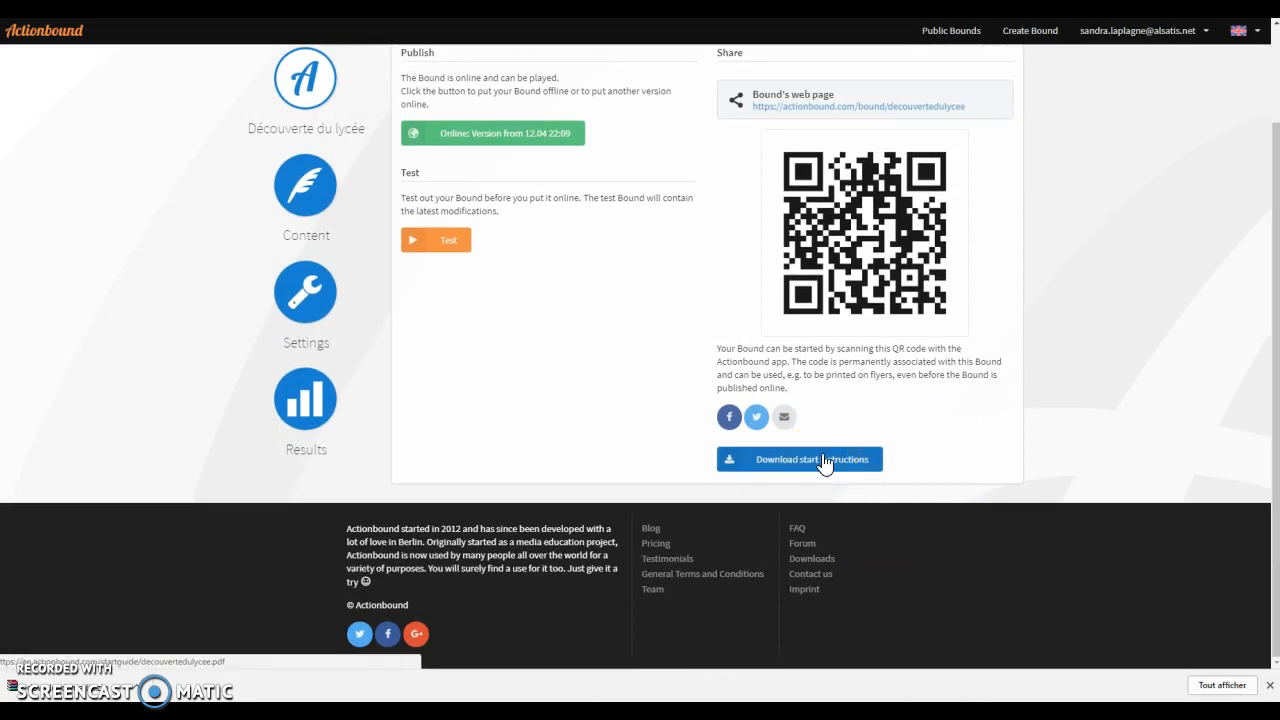